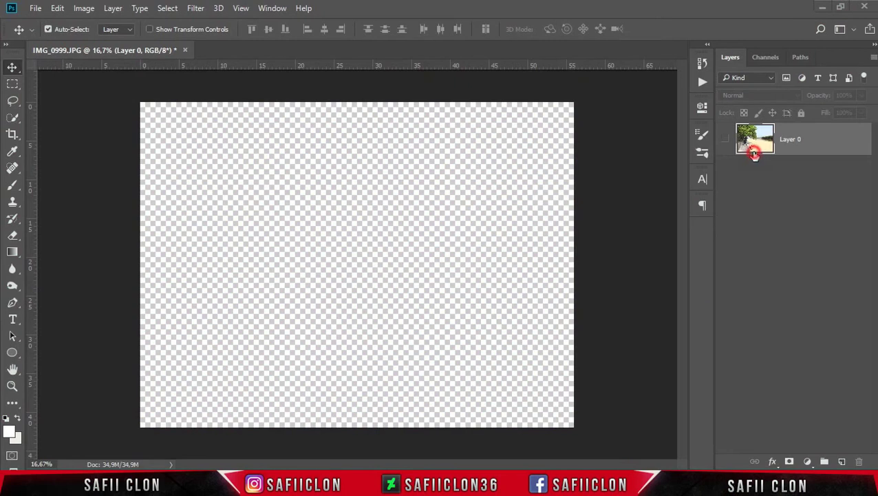
# Make the beach photo layer visible again and add a Curves adjustment layer above it
pyautogui.moveTo(753, 151); pyautogui.dragTo(734, 146)
pyautogui.click(726, 140)
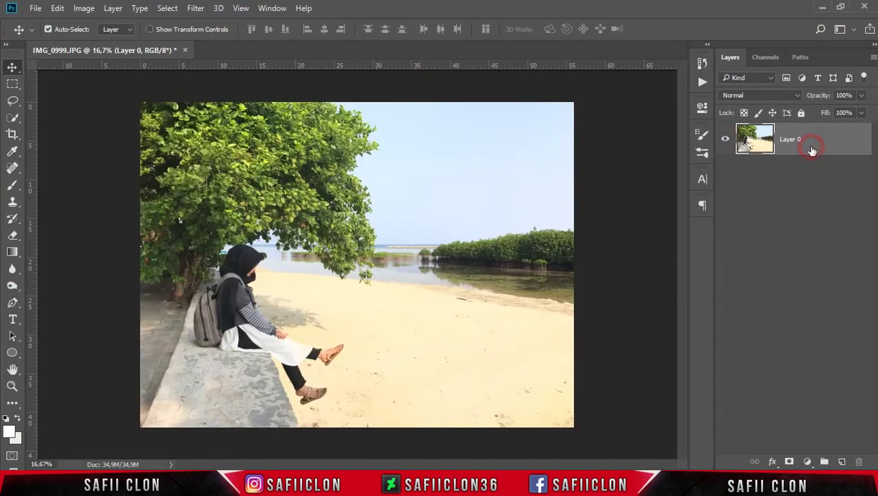
pyautogui.click(807, 462)
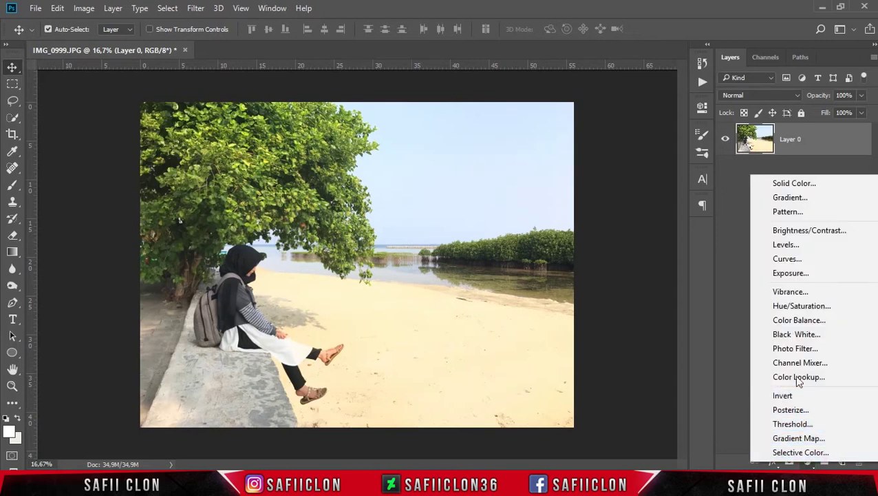
pyautogui.click(786, 259)
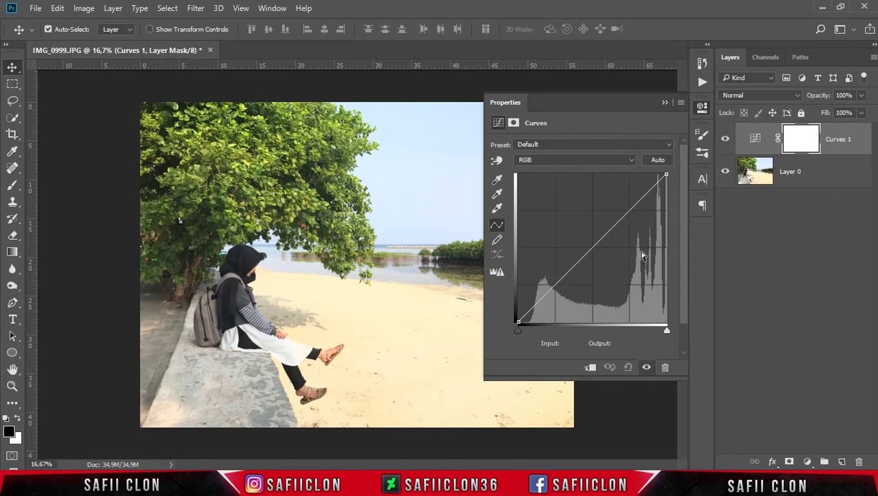
# Shape an S-curve by pulling the shadow point to 38/24 and lowering the highlight point
pyautogui.click(592, 246)
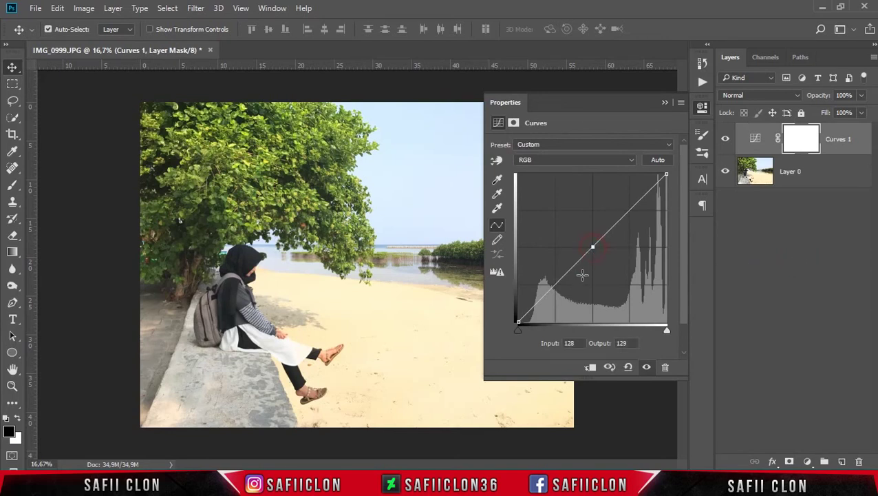
pyautogui.click(554, 288)
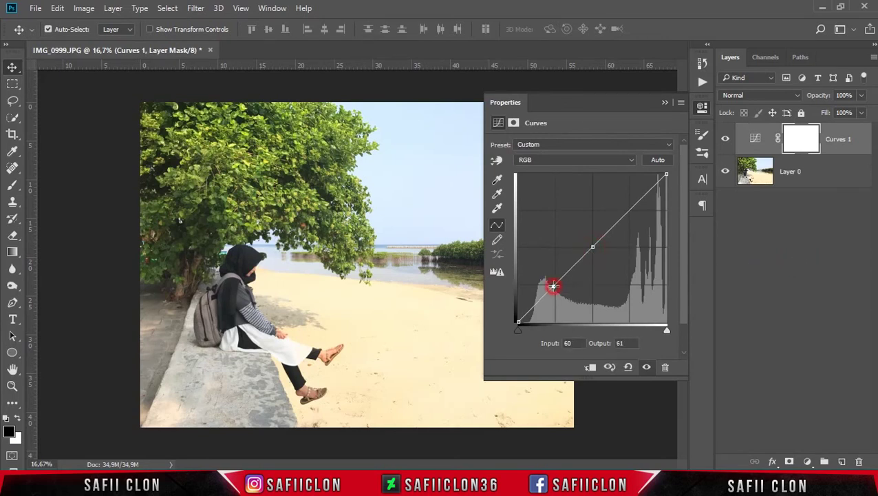
pyautogui.click(630, 211)
pyautogui.moveTo(553, 286); pyautogui.dragTo(541, 307)
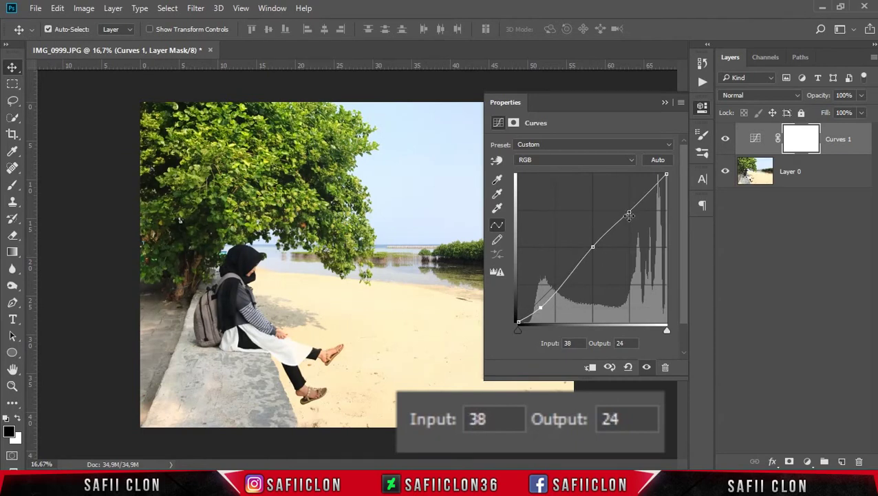
pyautogui.moveTo(629, 211)
pyautogui.mouseDown()
pyautogui.moveTo(636, 224)
pyautogui.moveTo(641, 212)
pyautogui.mouseUp()
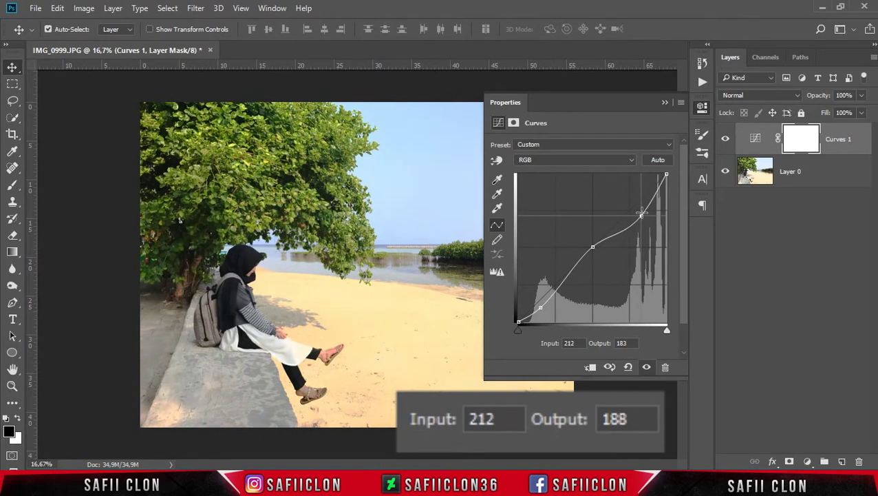
pyautogui.click(663, 102)
pyautogui.click(663, 102)
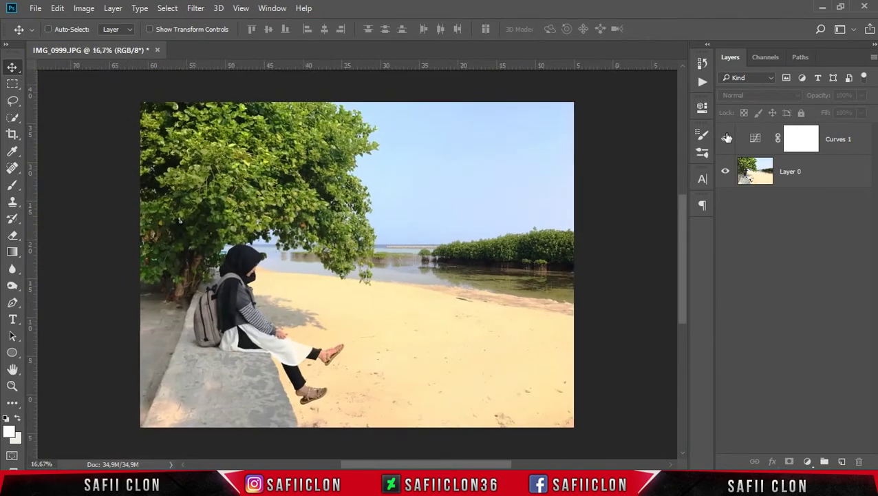
# Toggle Curves 1 off and on to compare the contrast before and after
pyautogui.click(727, 137)
pyautogui.click(727, 137)
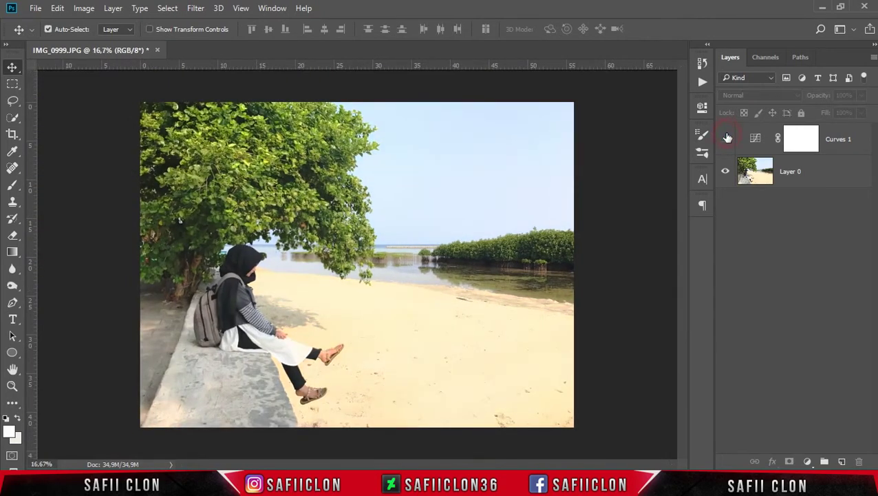
pyautogui.click(724, 139)
pyautogui.click(724, 138)
pyautogui.click(724, 139)
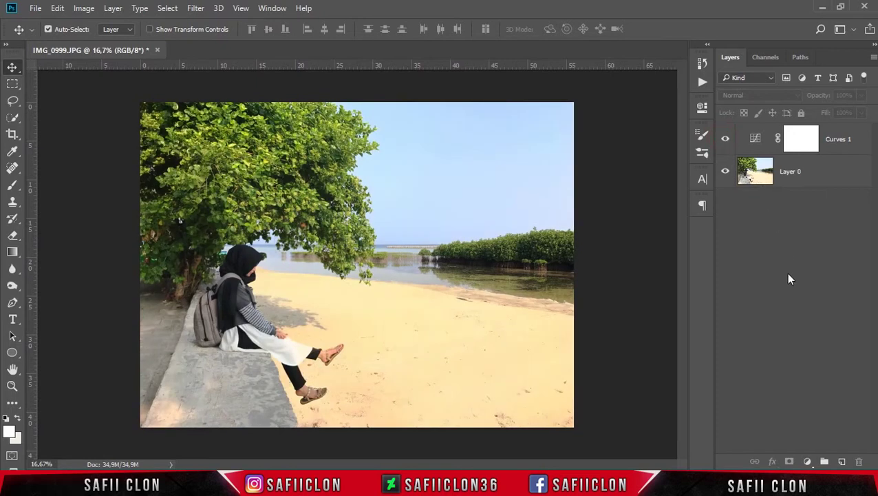
pyautogui.click(808, 461)
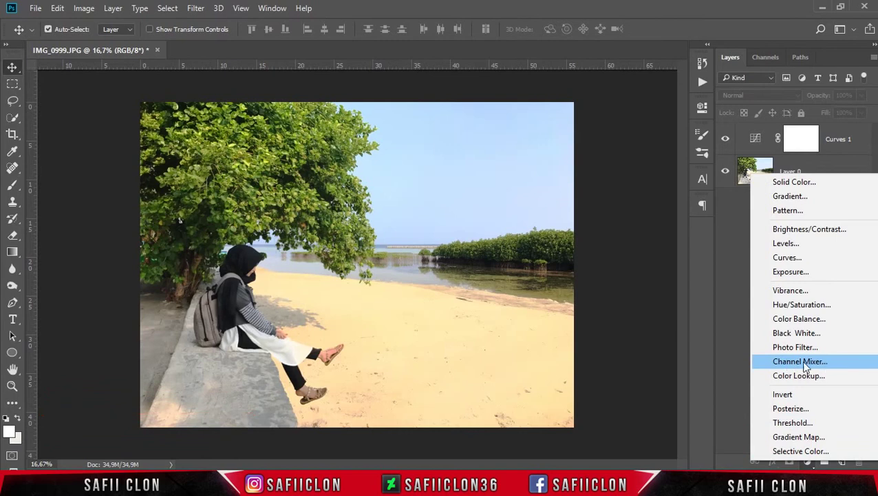
# Add a Channel Mixer layer and mix a little green into the Red output
pyautogui.click(793, 362)
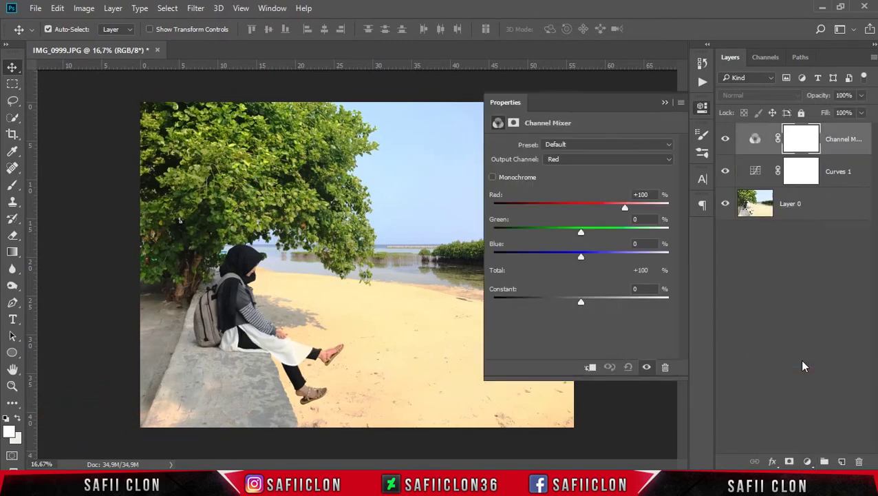
pyautogui.click(592, 159)
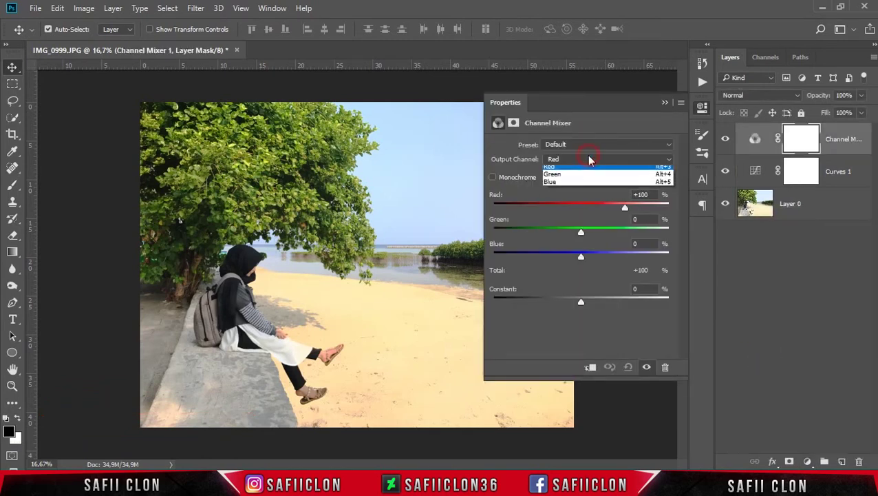
pyautogui.click(573, 170)
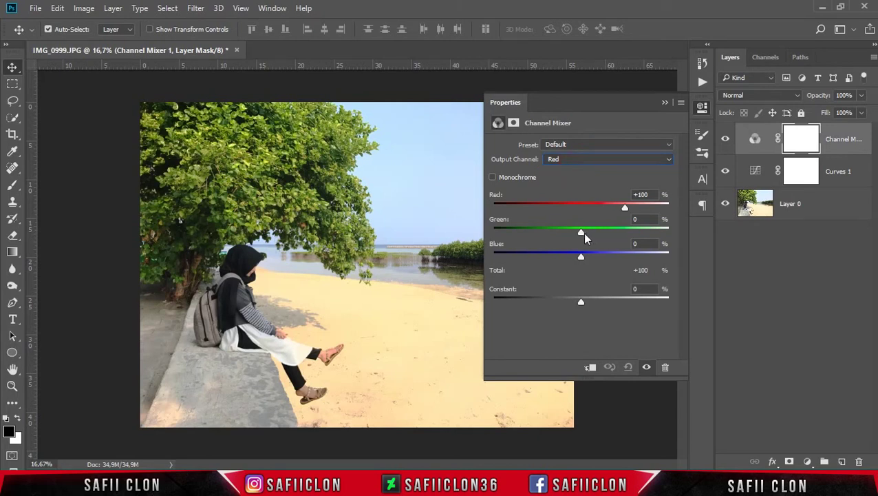
pyautogui.moveTo(582, 235); pyautogui.dragTo(586, 258)
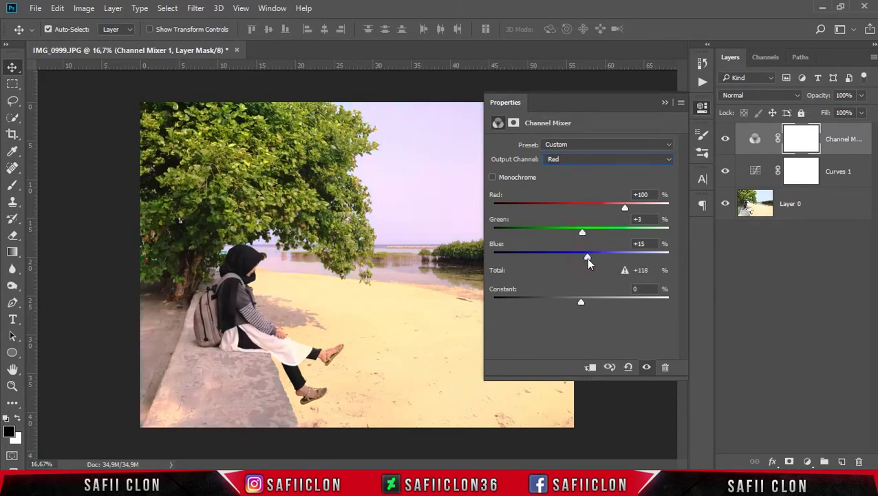
# Set the Blue output's Green to -15%, then compare the mixer on and off
pyautogui.click(645, 159)
pyautogui.click(578, 181)
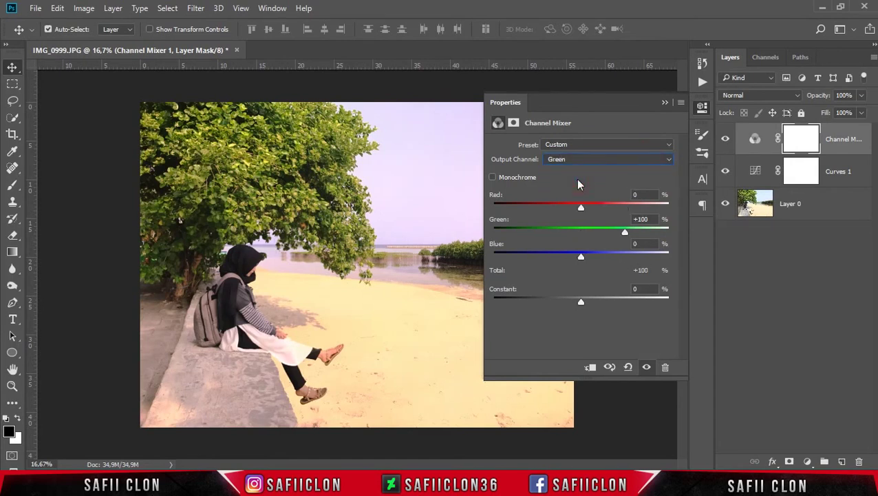
pyautogui.click(578, 162)
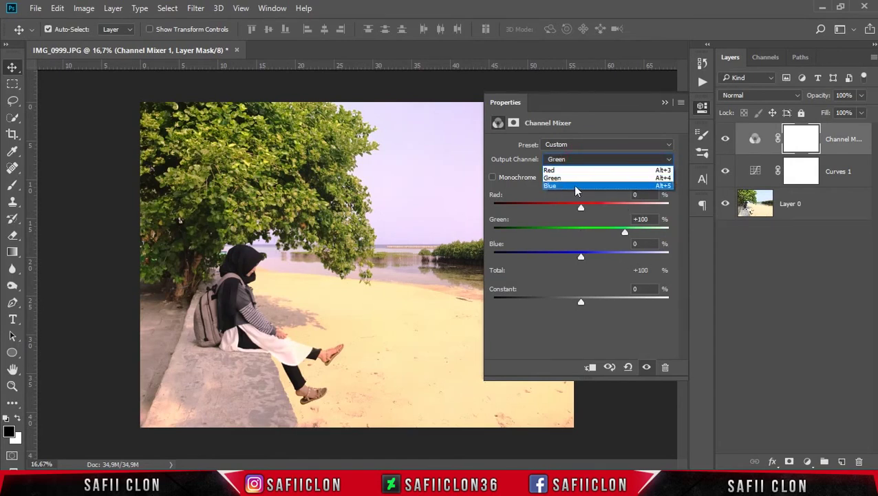
pyautogui.click(574, 185)
pyautogui.moveTo(582, 234); pyautogui.dragTo(578, 236)
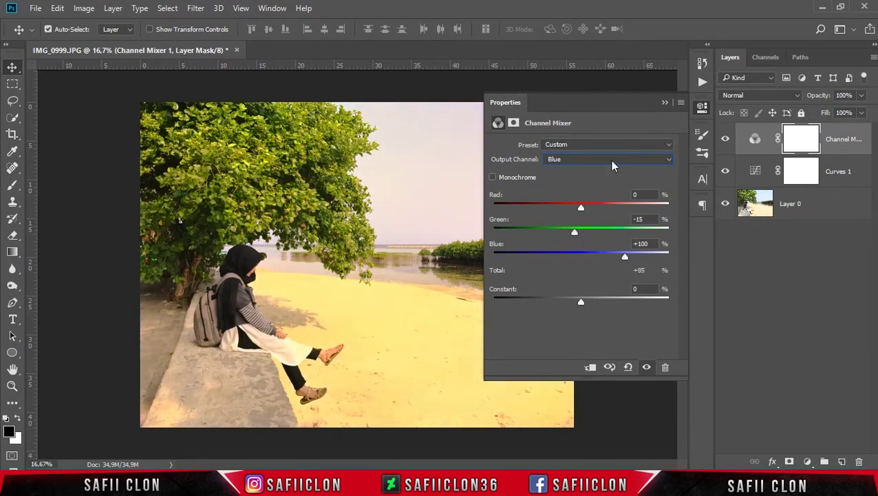
pyautogui.click(663, 103)
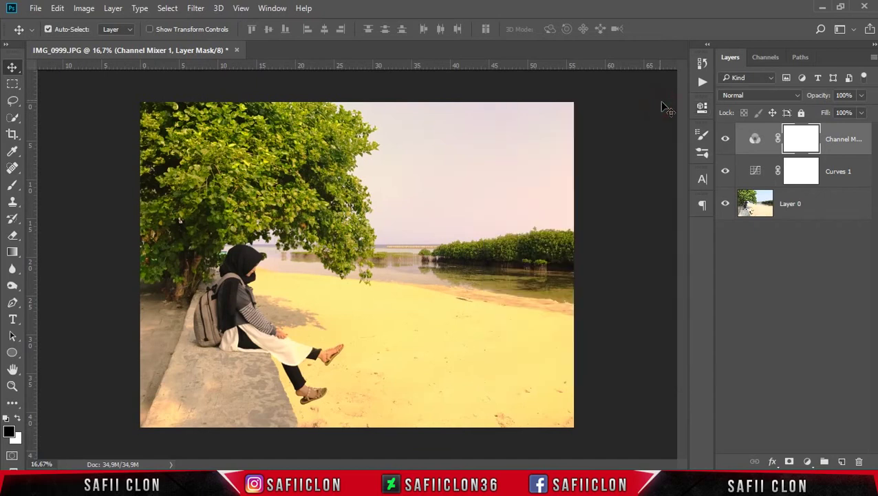
pyautogui.click(725, 141)
pyautogui.click(724, 140)
# Blend Channel Mixer 1 in Color mode and drop its opacity to 20%
pyautogui.hotkey('ctrl', '2')
pyautogui.click(798, 95)
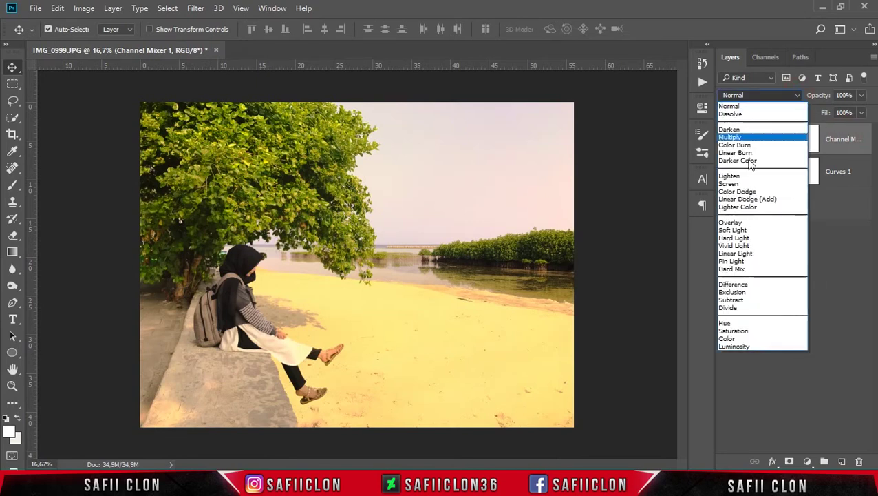
pyautogui.click(735, 340)
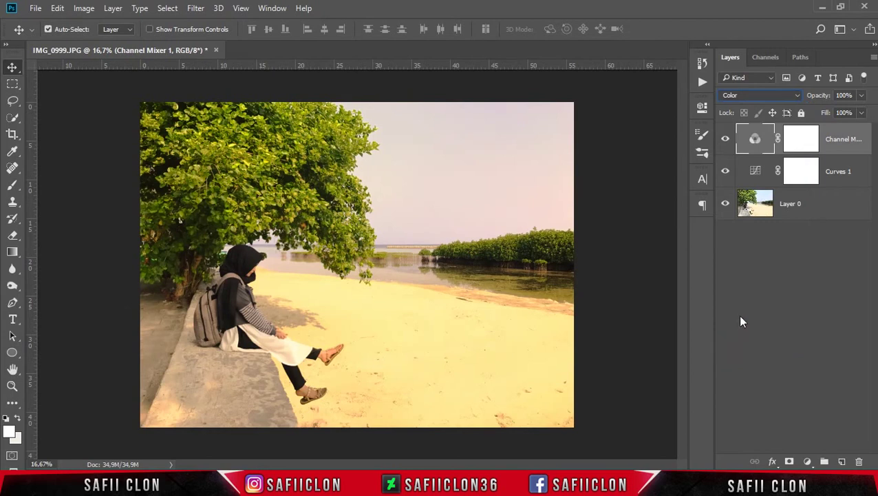
pyautogui.click(862, 96)
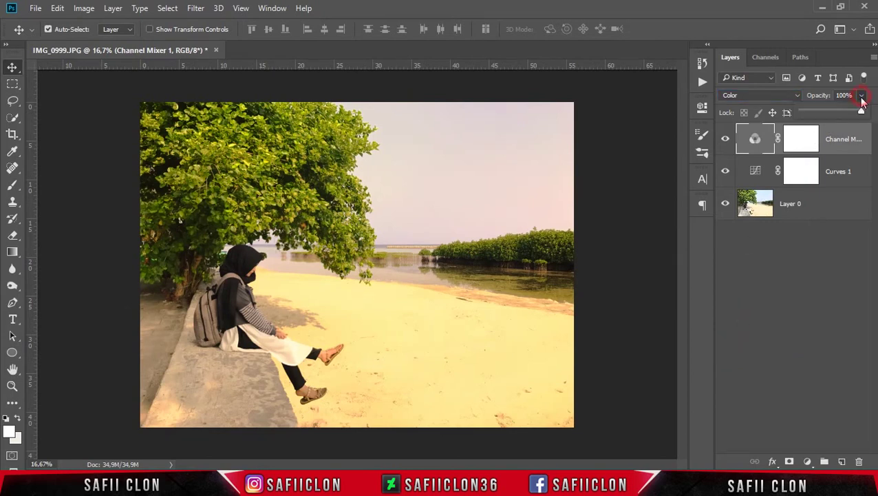
pyautogui.moveTo(859, 111); pyautogui.dragTo(833, 113)
pyautogui.click(855, 152)
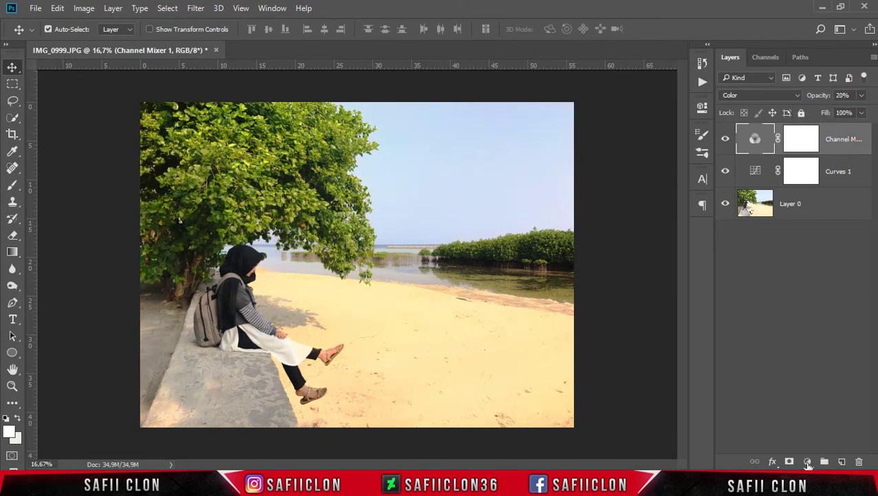
pyautogui.click(808, 462)
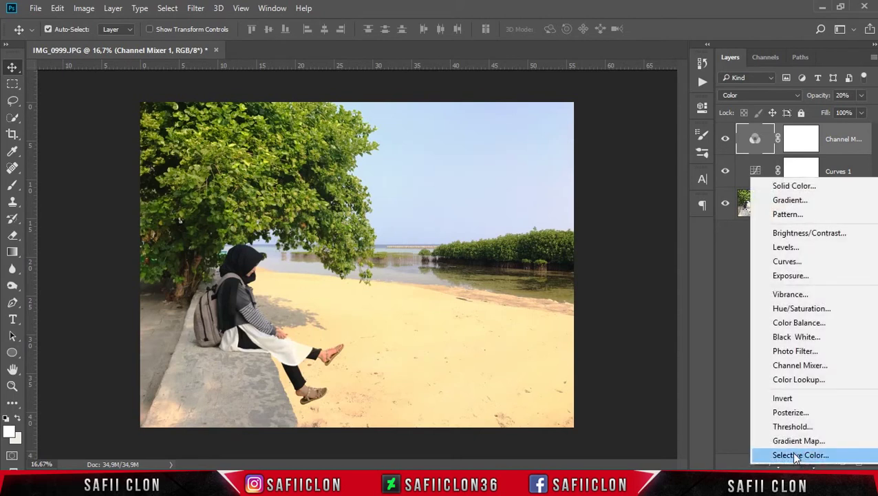
# Add a Selective Color layer and increase magenta and yellow in the Yellows range
pyautogui.click(811, 455)
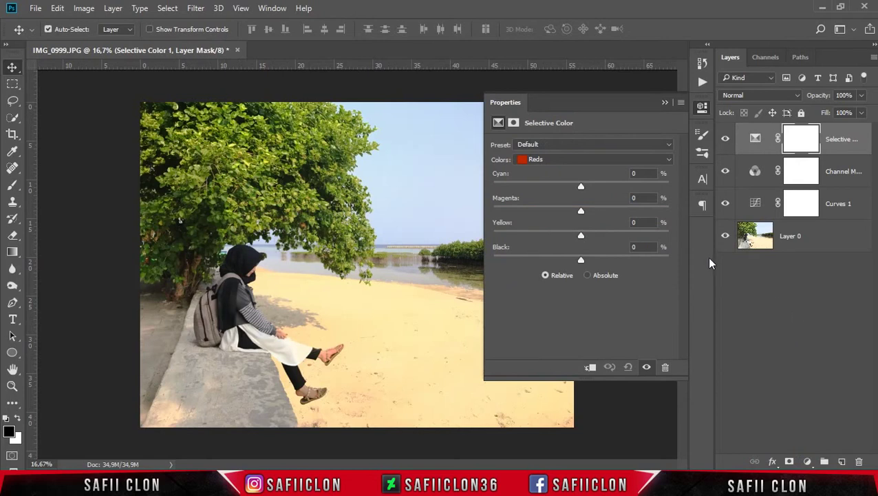
pyautogui.click(584, 161)
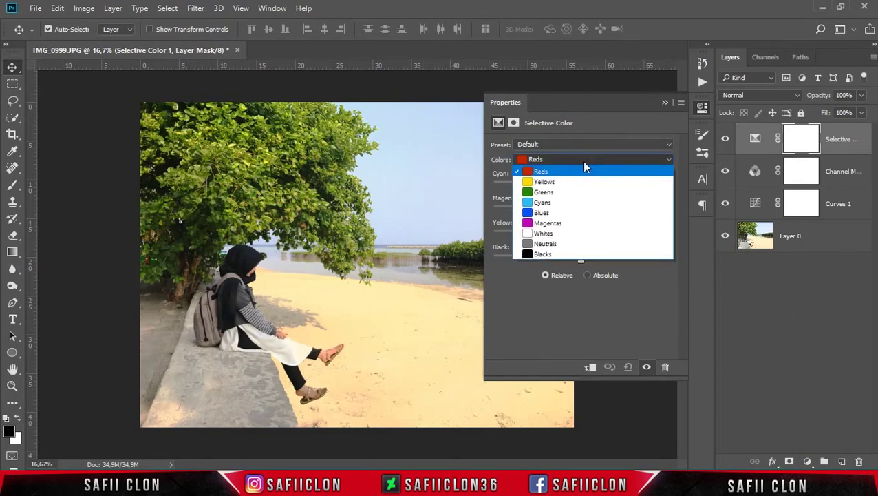
pyautogui.click(551, 182)
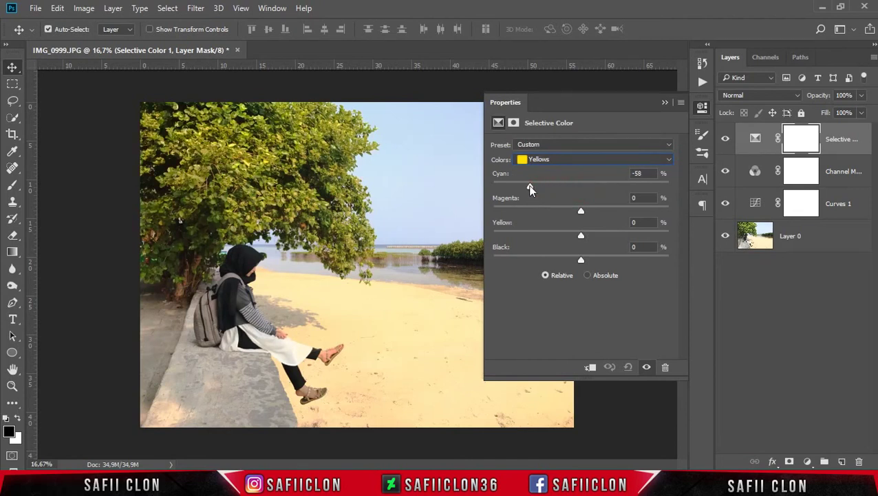
pyautogui.moveTo(582, 211); pyautogui.dragTo(671, 212)
pyautogui.moveTo(581, 234); pyautogui.dragTo(669, 236)
pyautogui.moveTo(583, 260); pyautogui.dragTo(581, 261)
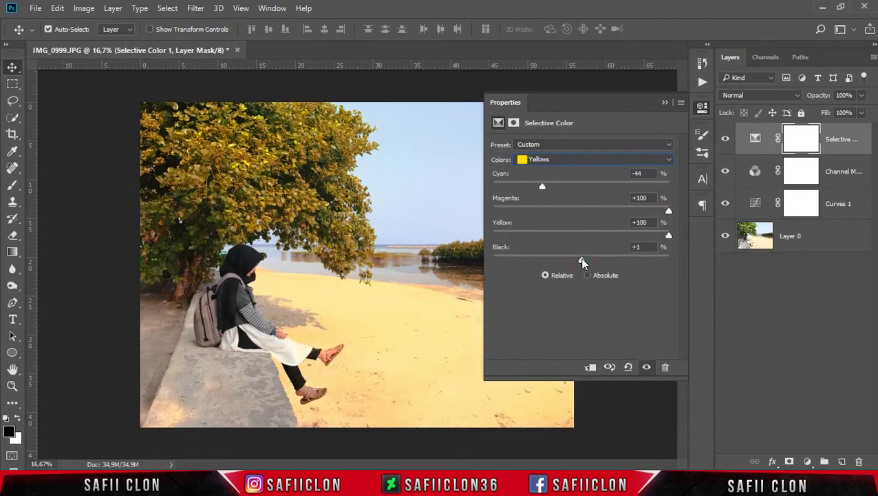
# Reduce black in the Whites, then give the Neutrals +2 Magenta and +2 Black
pyautogui.click(587, 161)
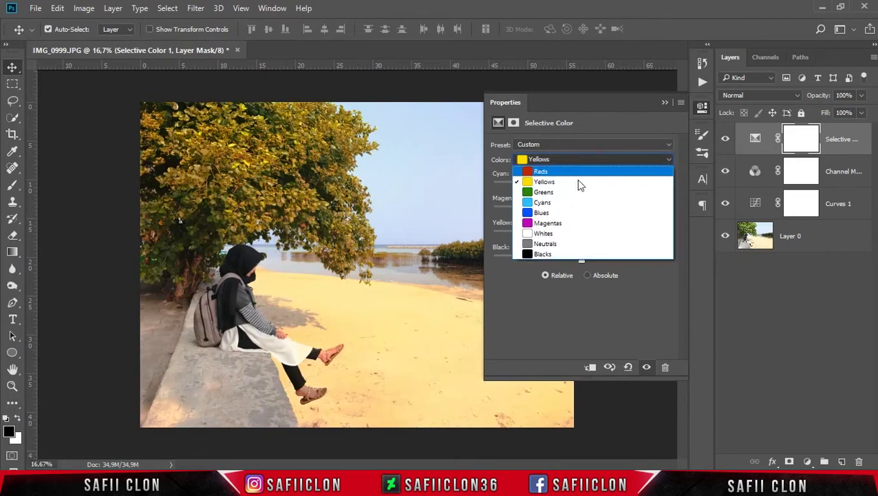
pyautogui.click(556, 234)
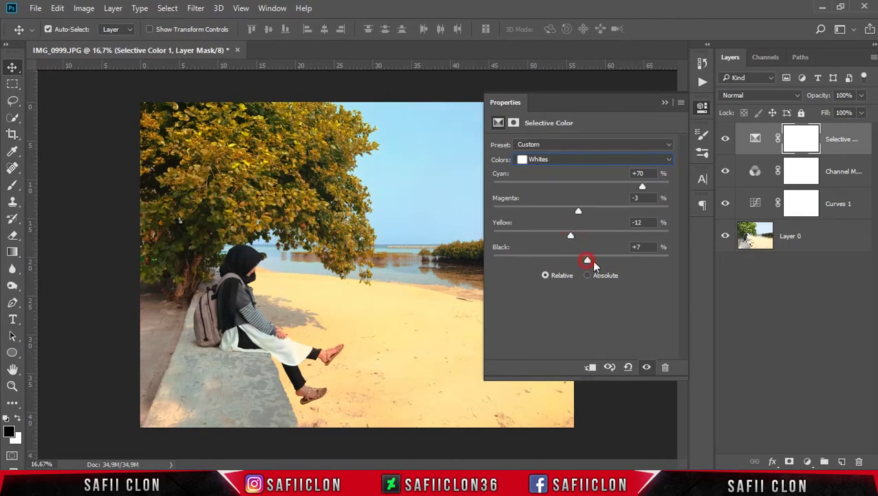
pyautogui.moveTo(602, 262); pyautogui.dragTo(597, 261)
pyautogui.click(593, 162)
pyautogui.click(555, 242)
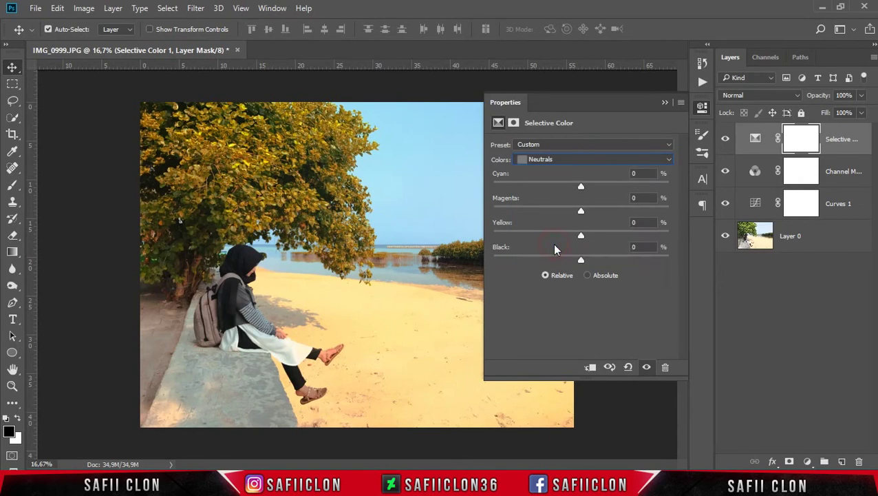
pyautogui.moveTo(582, 207); pyautogui.dragTo(582, 238)
pyautogui.moveTo(581, 258); pyautogui.dragTo(585, 259)
pyautogui.click(665, 104)
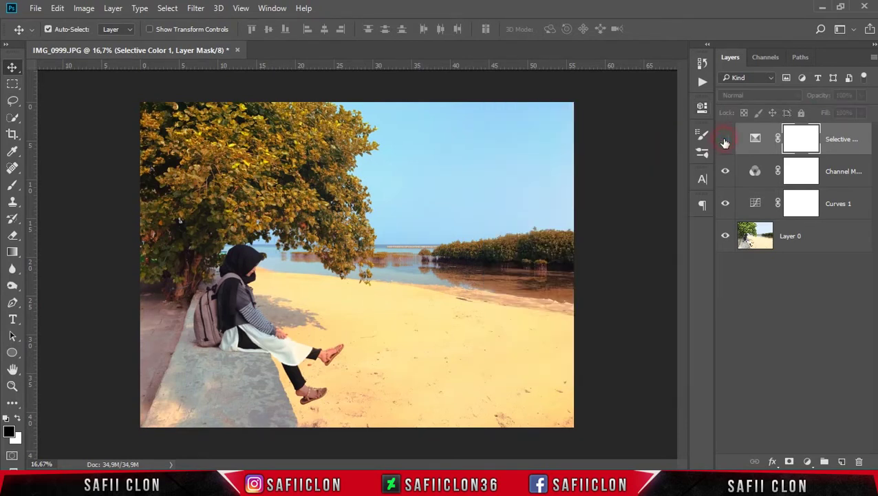
pyautogui.click(725, 138)
pyautogui.click(725, 139)
pyautogui.click(725, 139)
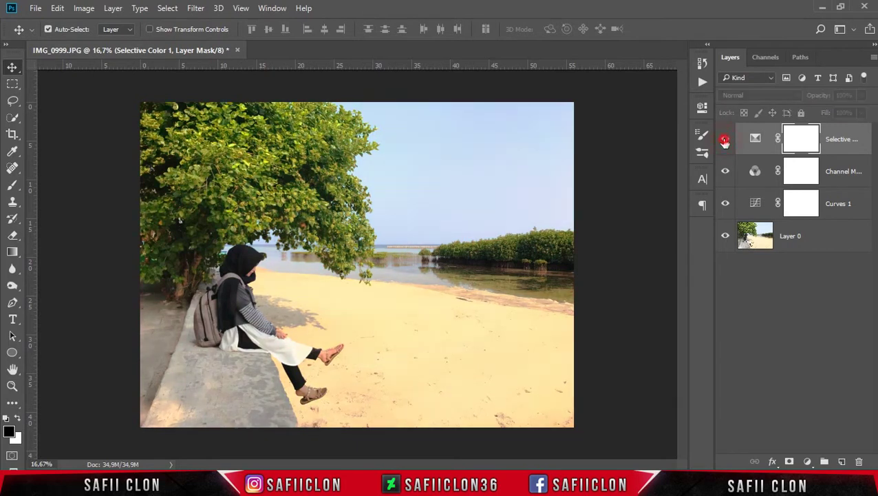
pyautogui.click(725, 139)
pyautogui.hotkey('ctrl', '+')
pyautogui.hotkey('ctrl', '+')
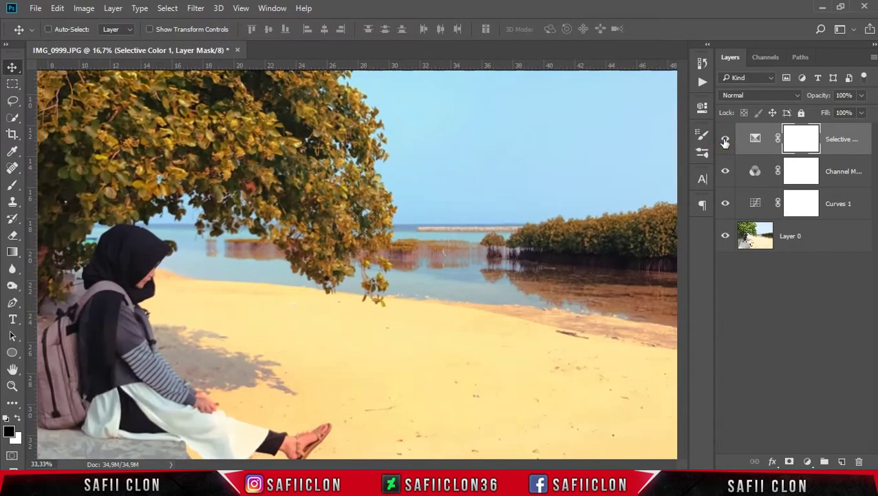
pyautogui.moveTo(485, 465); pyautogui.dragTo(444, 465)
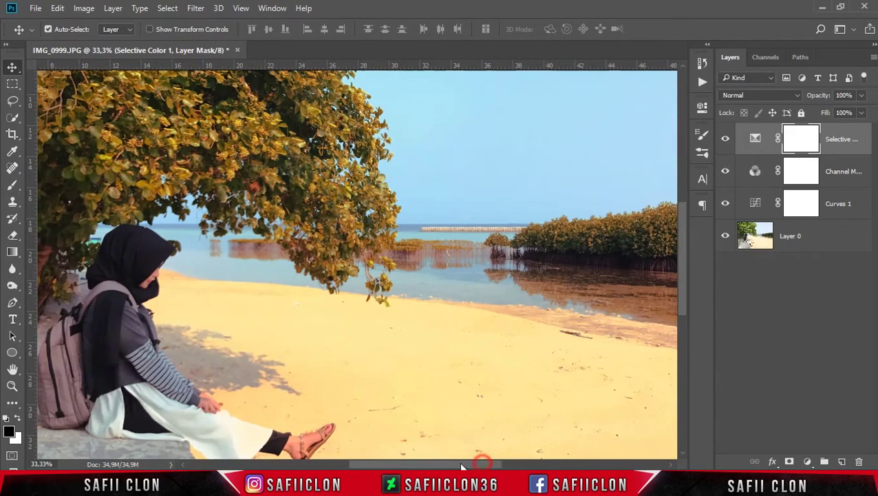
pyautogui.scroll(-1, 481, 410)
pyautogui.scroll(-2, 500, 396)
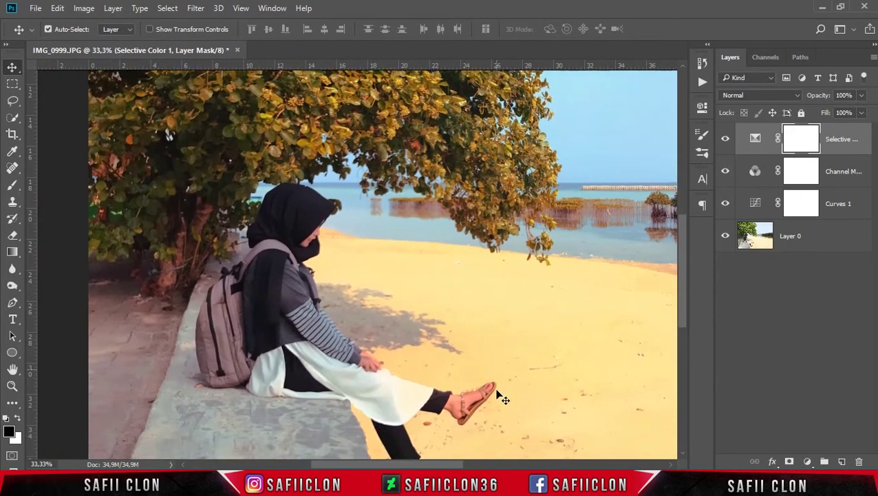
pyautogui.scroll(-3, 500, 396)
pyautogui.scroll(-2, 500, 396)
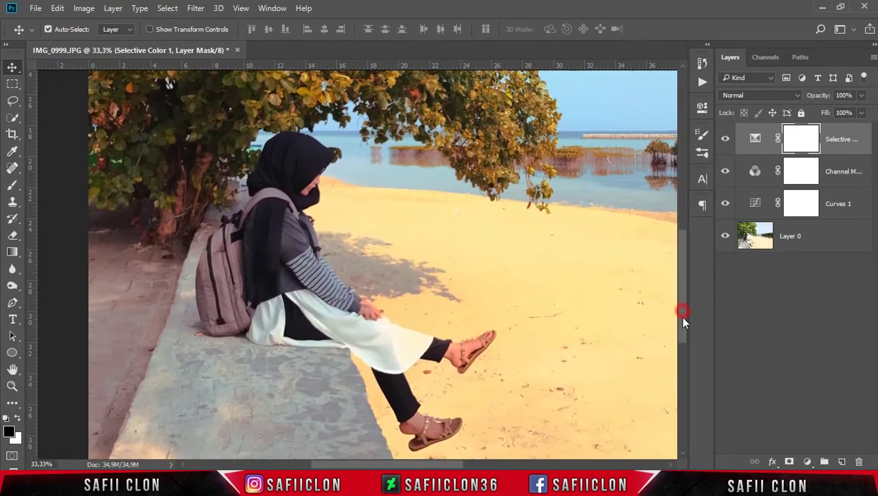
pyautogui.scroll(-3, 682, 318)
pyautogui.scroll(4, 682, 265)
pyautogui.scroll(1, 682, 245)
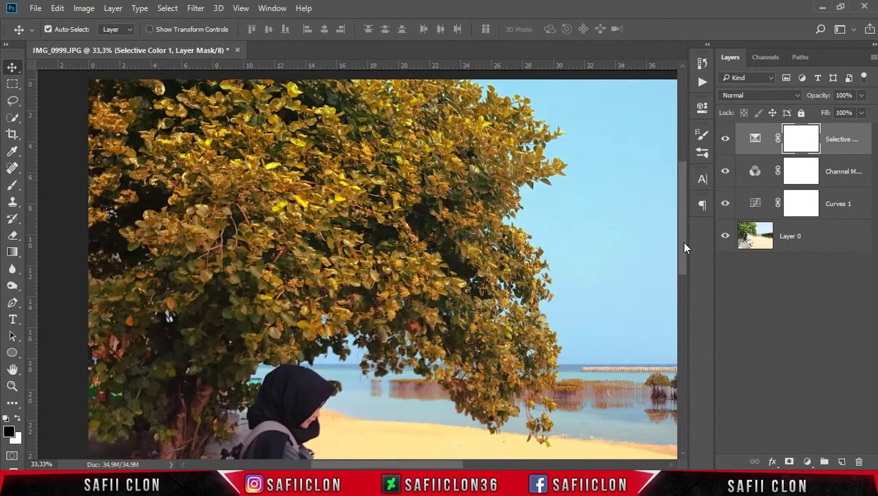
pyautogui.scroll(-1, 685, 265)
pyautogui.hotkey('ctrl', '-')
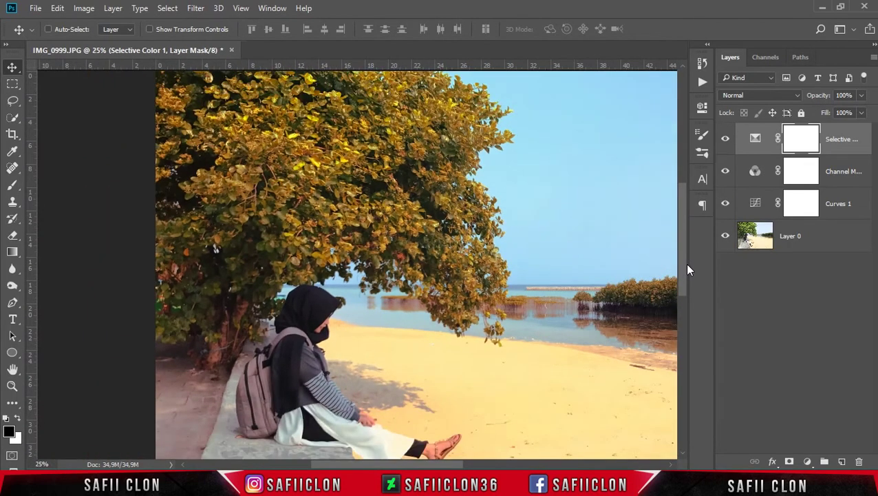
pyautogui.hotkey('ctrl', '-')
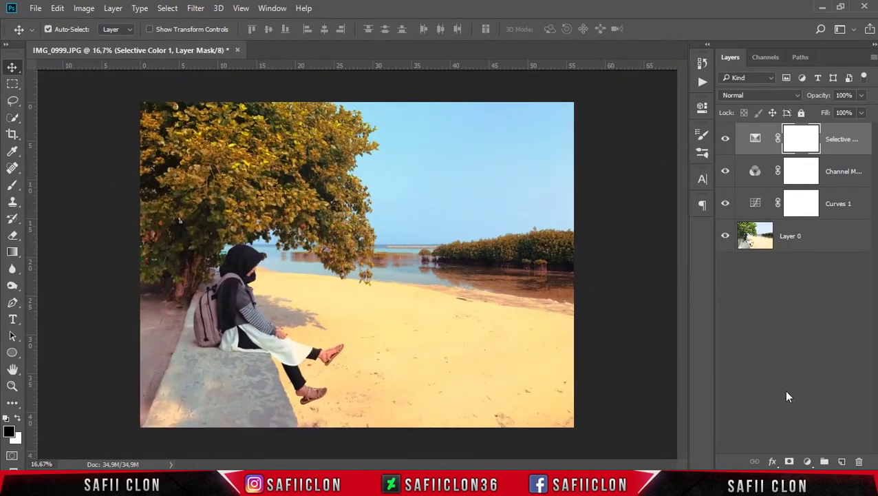
# Add a second Selective Color layer and set Reds to Cyan -27, Magenta +10, Yellow +55, Black +13
pyautogui.click(808, 462)
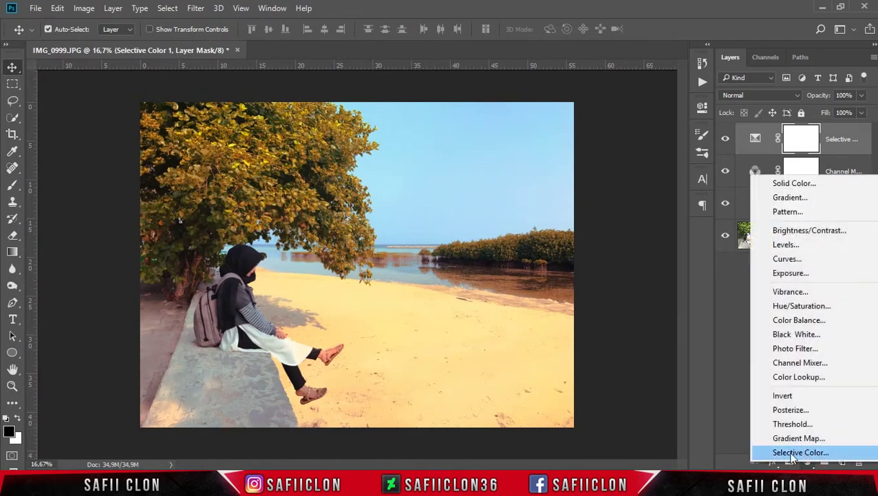
pyautogui.click(810, 452)
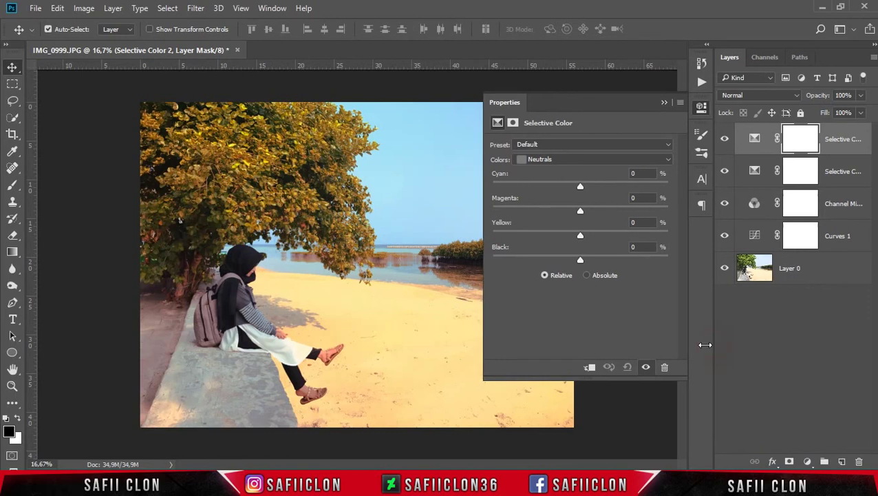
pyautogui.moveTo(714, 345); pyautogui.dragTo(689, 345)
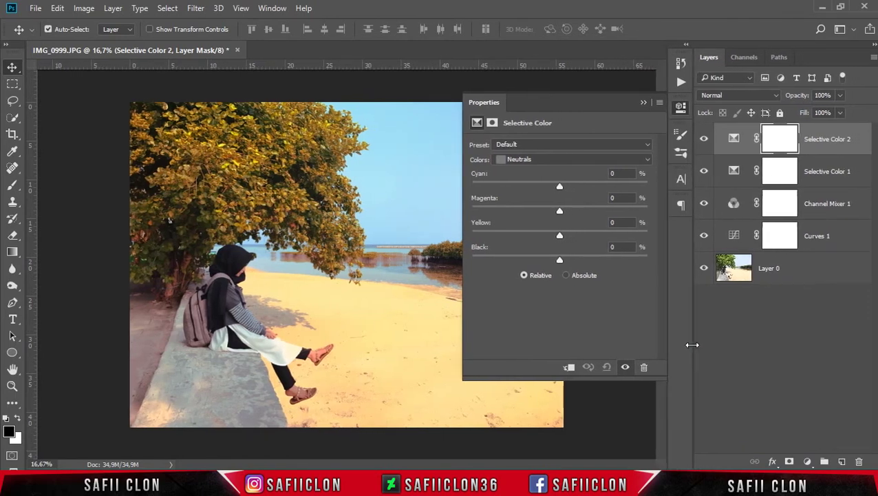
pyautogui.click(571, 159)
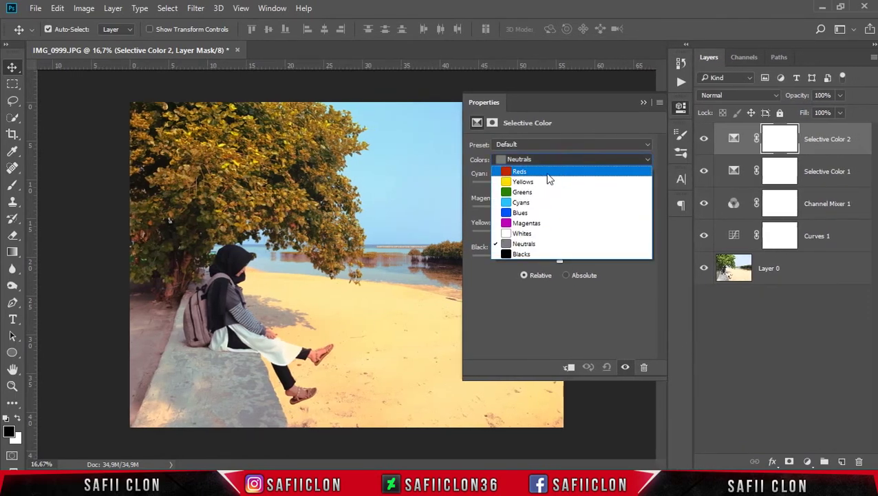
pyautogui.click(570, 173)
pyautogui.moveTo(560, 187)
pyautogui.mouseDown()
pyautogui.moveTo(536, 187)
pyautogui.moveTo(569, 210)
pyautogui.moveTo(569, 241)
pyautogui.moveTo(609, 236)
pyautogui.mouseUp()
pyautogui.moveTo(560, 259); pyautogui.dragTo(564, 262)
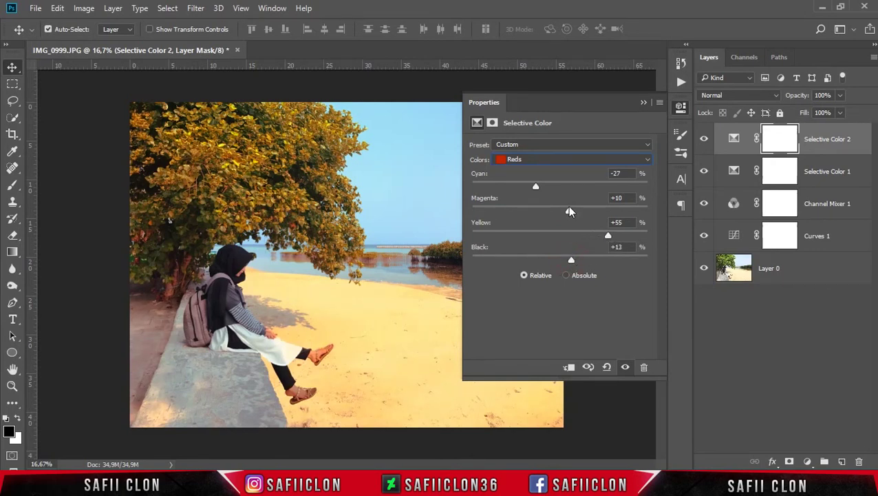
# Set the Yellows range to Cyan -51 and Yellow +14
pyautogui.click(568, 161)
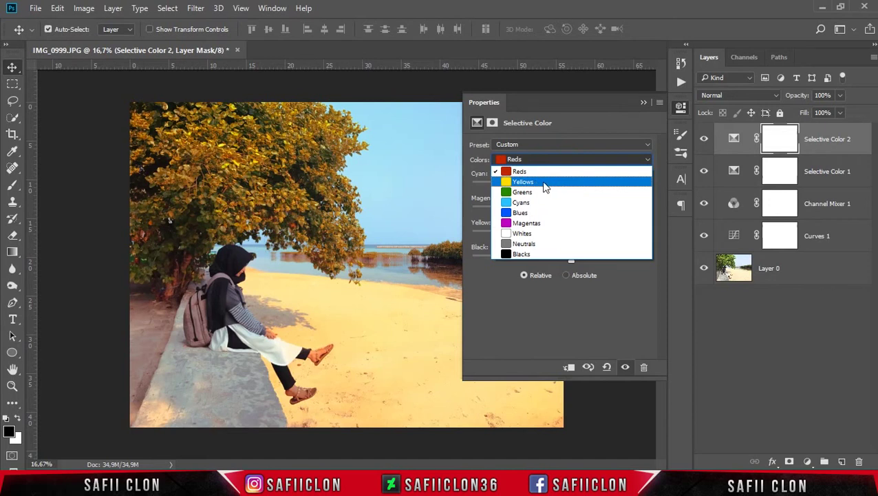
pyautogui.click(549, 182)
pyautogui.moveTo(559, 186); pyautogui.dragTo(514, 188)
pyautogui.moveTo(560, 236); pyautogui.dragTo(570, 237)
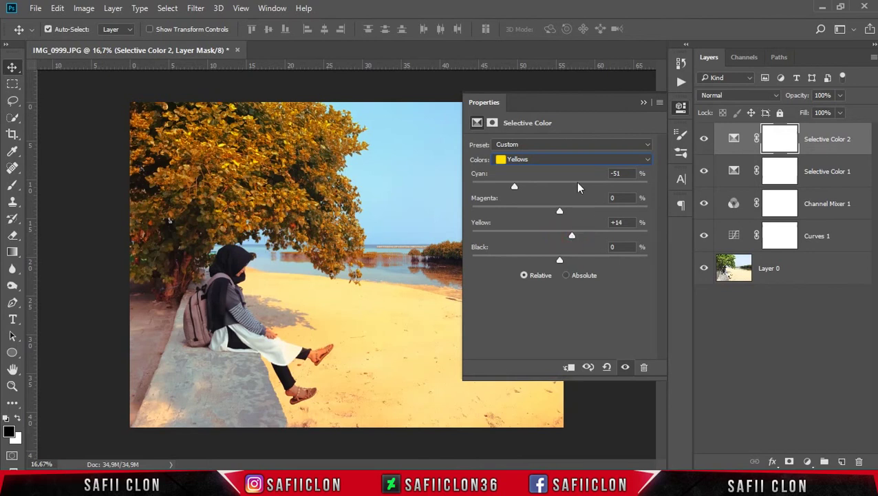
# Give the Cyans range Cyan +10 plus some extra black
pyautogui.click(560, 162)
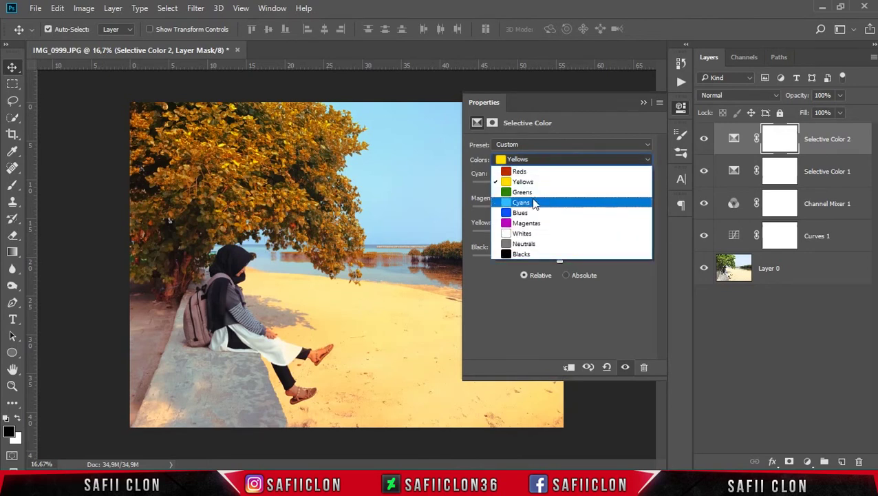
pyautogui.click(525, 202)
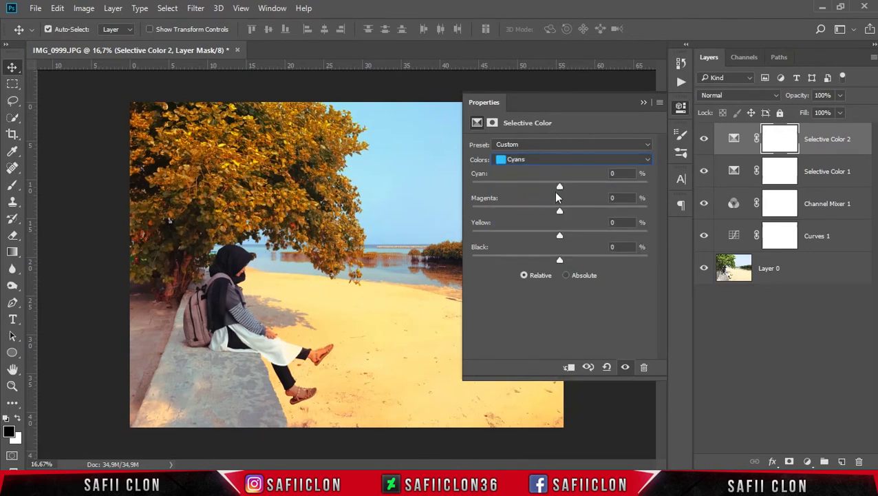
pyautogui.moveTo(561, 186); pyautogui.dragTo(568, 186)
pyautogui.moveTo(560, 261); pyautogui.dragTo(593, 259)
pyautogui.click(644, 102)
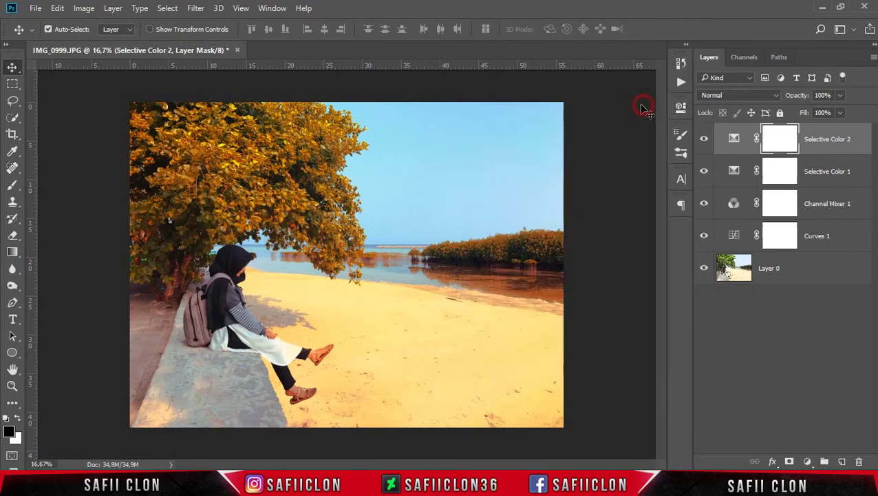
# Toggle Selective Color 2 off and on to compare the photo with and without it
pyautogui.click(703, 141)
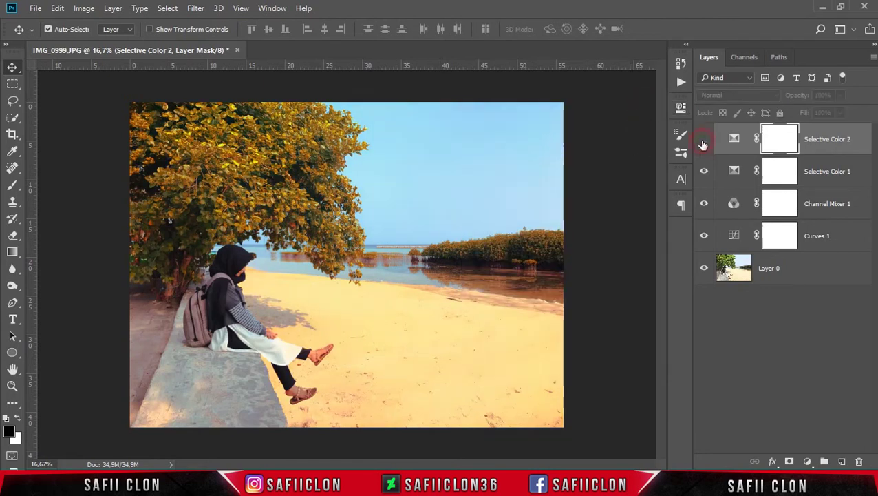
pyautogui.click(703, 142)
pyautogui.click(703, 141)
pyautogui.click(809, 461)
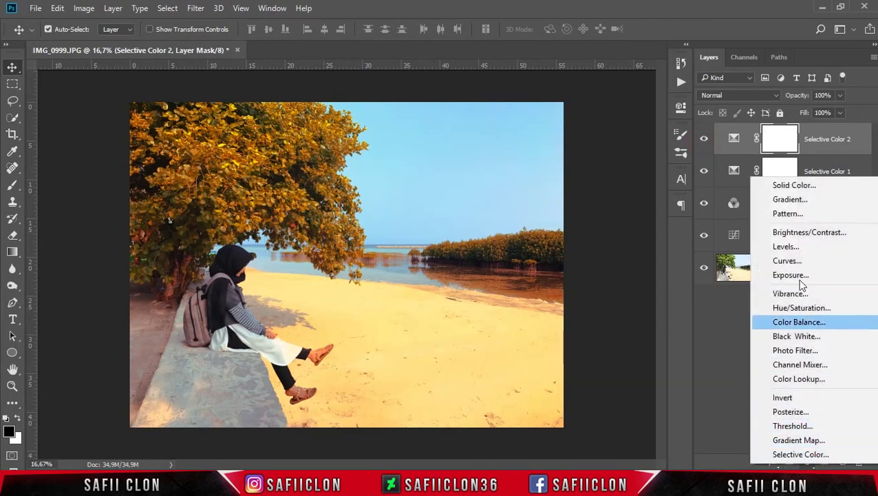
# Add a Gradient Fill from the Black, White preset and color its left stop eb4a18
pyautogui.click(798, 199)
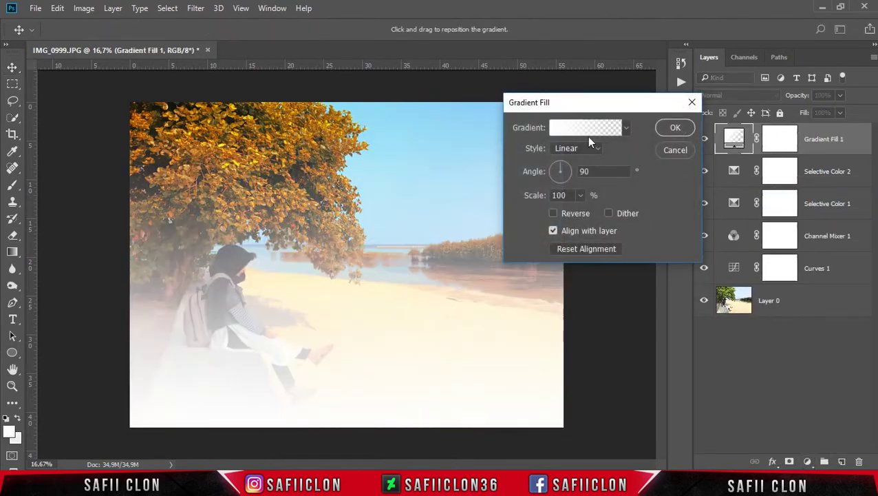
pyautogui.click(591, 131)
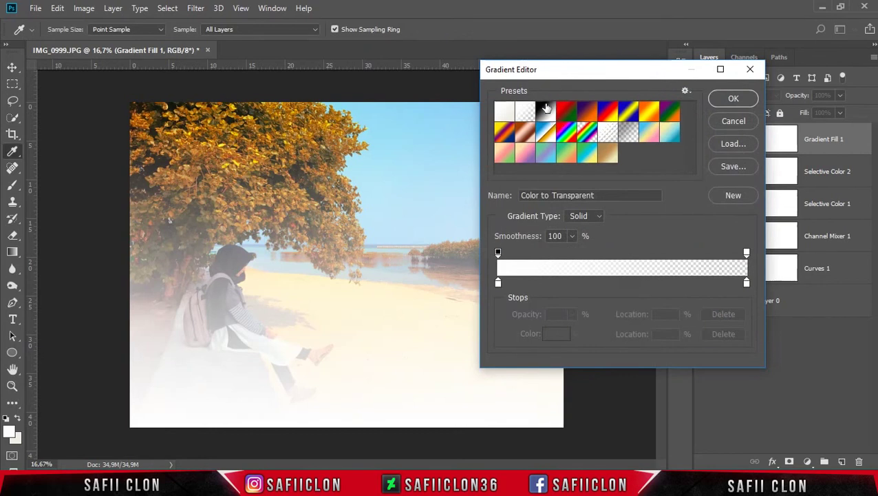
pyautogui.click(544, 110)
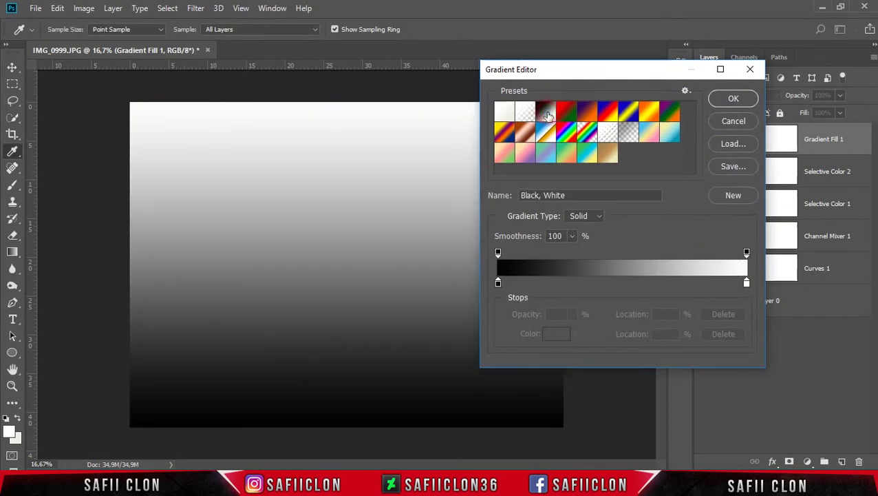
pyautogui.click(499, 283)
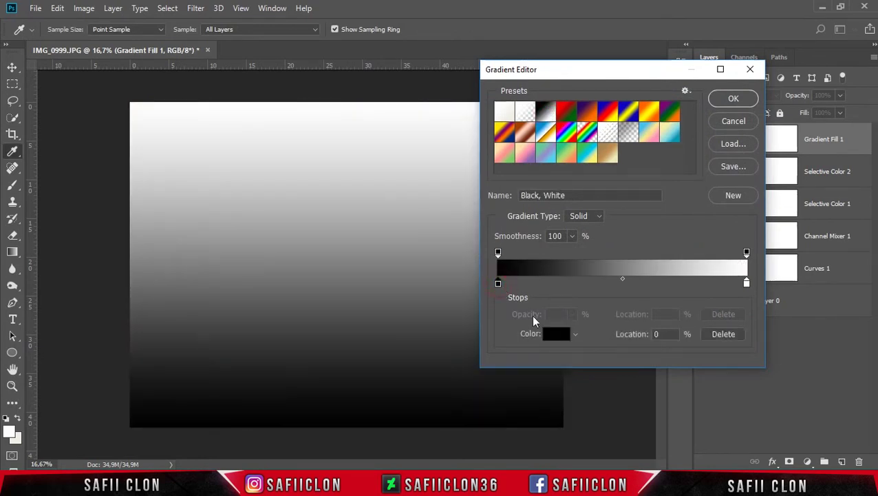
pyautogui.click(552, 335)
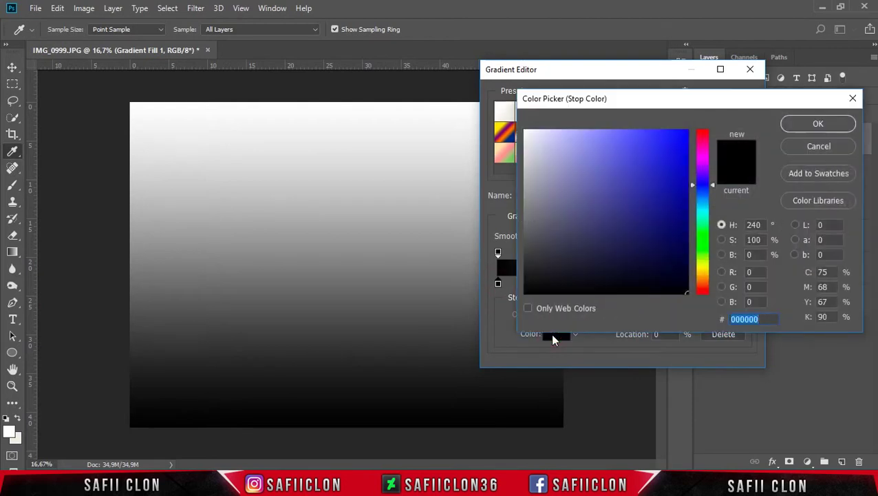
pyautogui.moveTo(757, 320); pyautogui.dragTo(739, 318)
pyautogui.write('eb4a18')
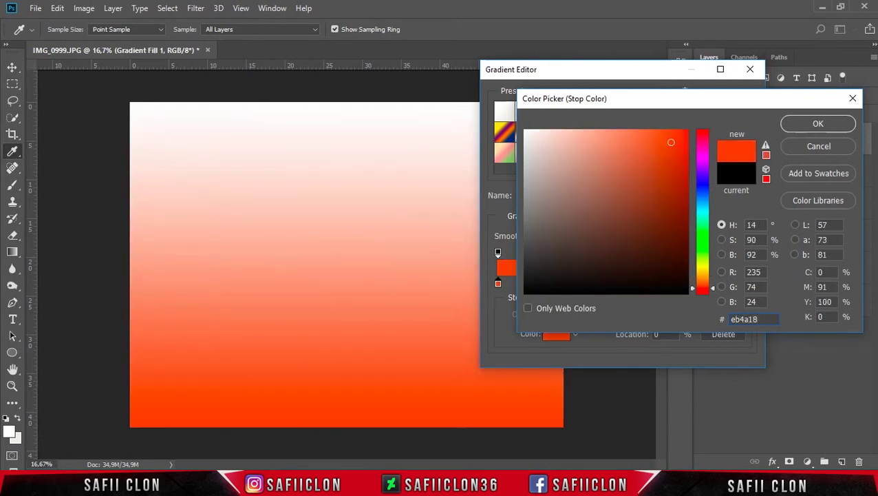
pyautogui.click(802, 124)
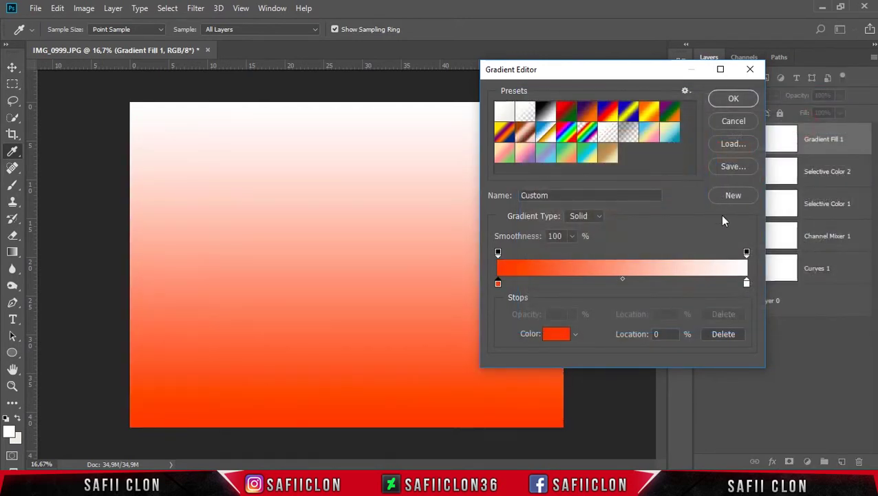
# Set the right stop to f5ea3d and move the red stop to 38%
pyautogui.click(746, 283)
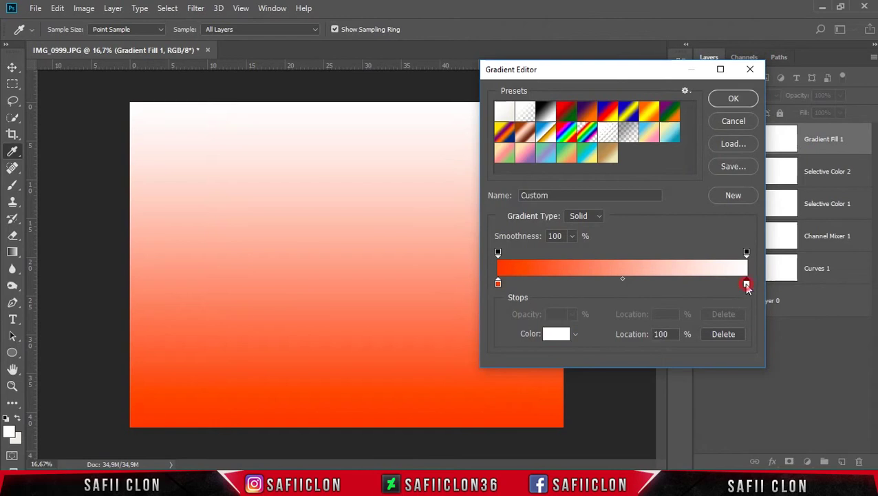
pyautogui.click(555, 333)
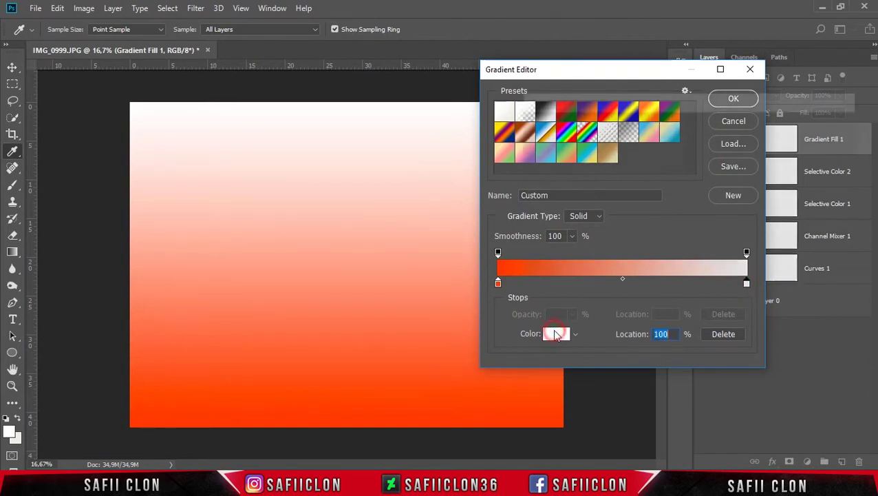
pyautogui.click(756, 318)
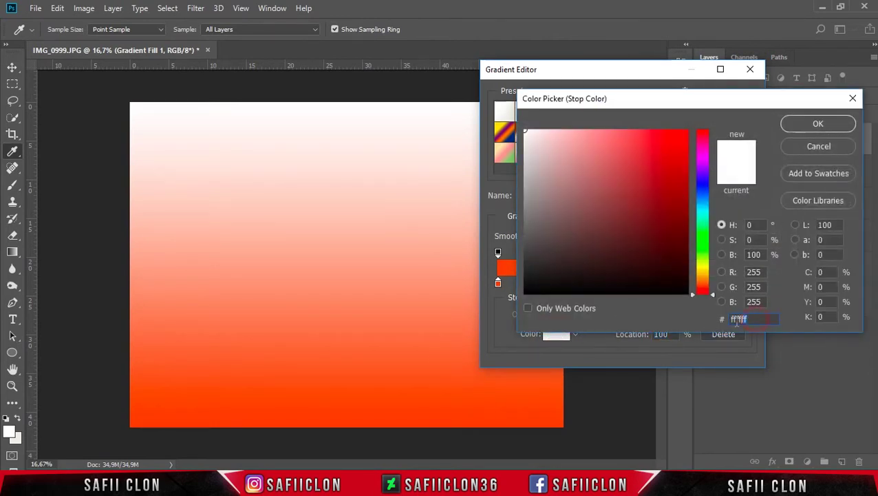
pyautogui.write('f5')
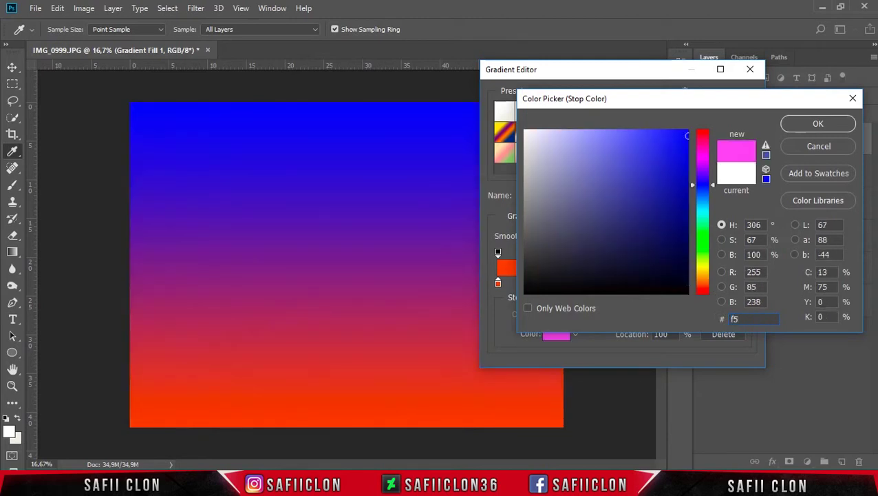
pyautogui.write('ea3d')
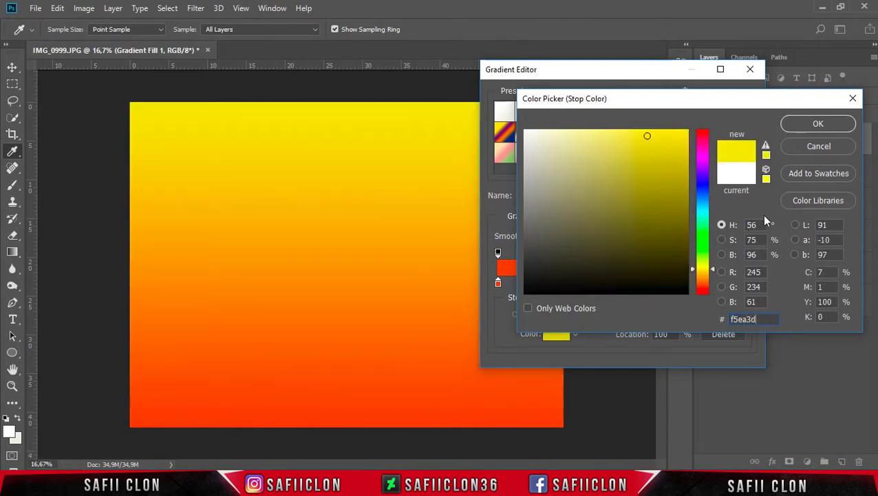
pyautogui.click(819, 124)
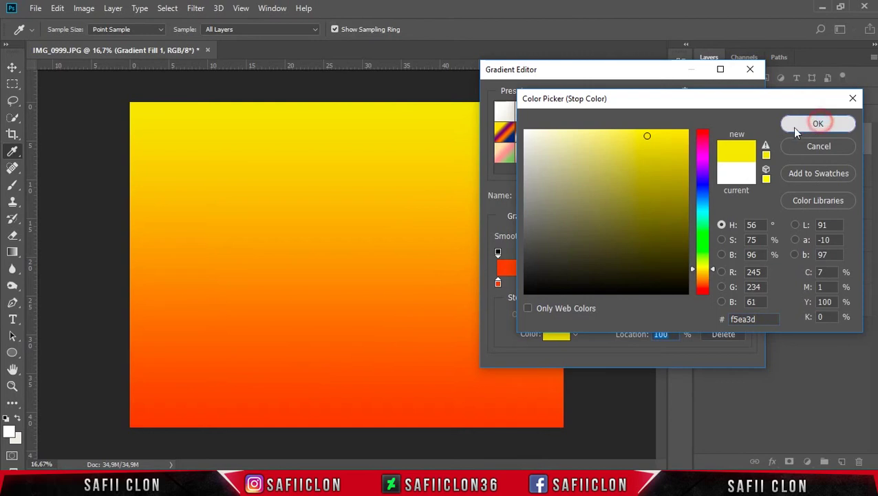
pyautogui.click(498, 283)
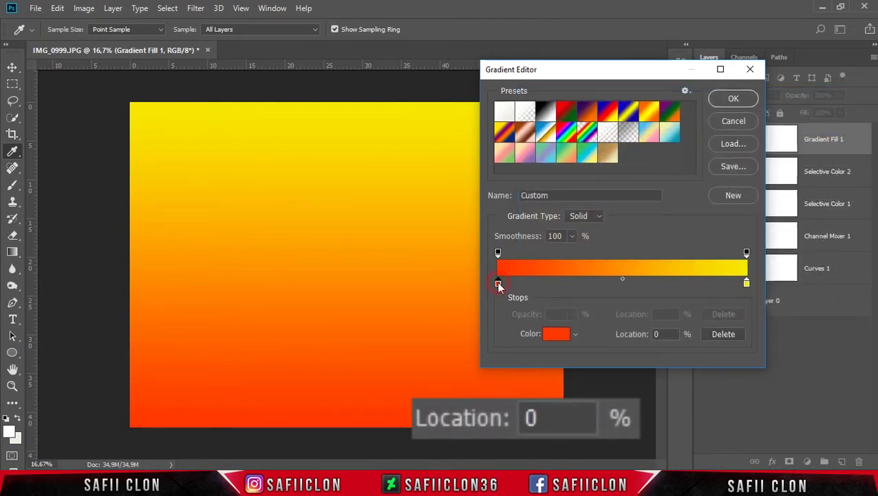
pyautogui.moveTo(499, 285); pyautogui.dragTo(592, 283)
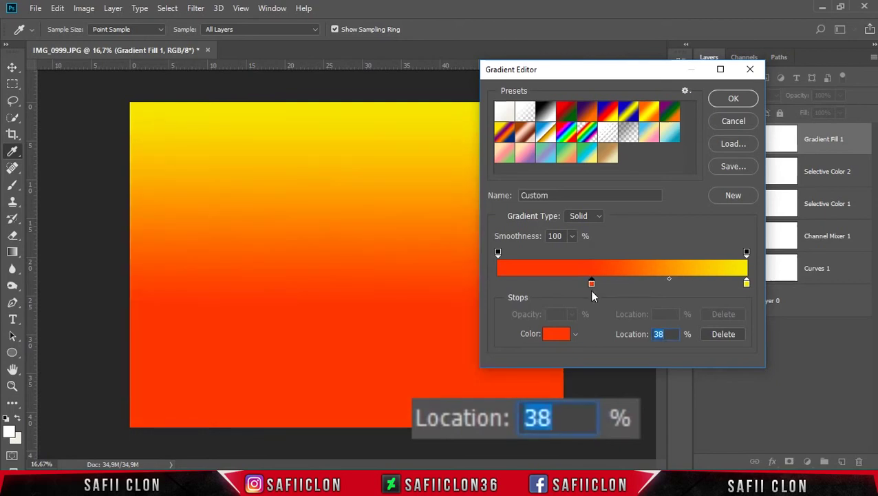
pyautogui.click(734, 99)
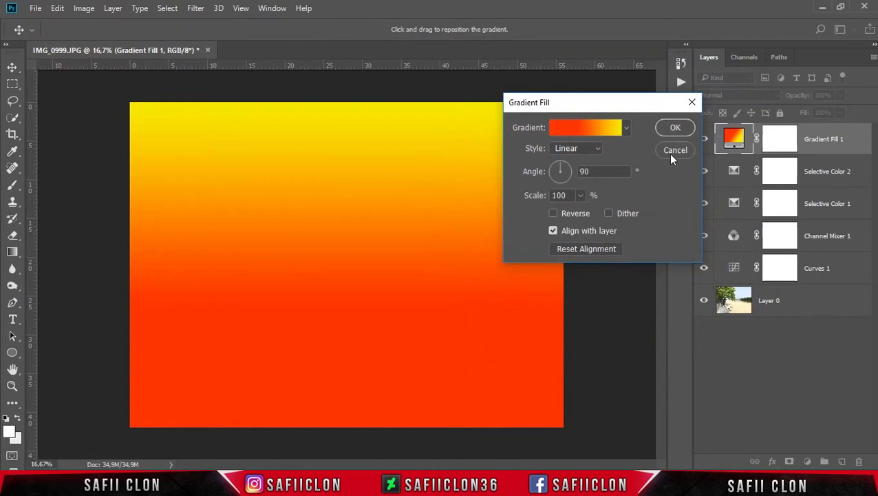
# Set Gradient Fill 1 to Soft Light at 14% opacity, comparing it on and off
pyautogui.click(685, 127)
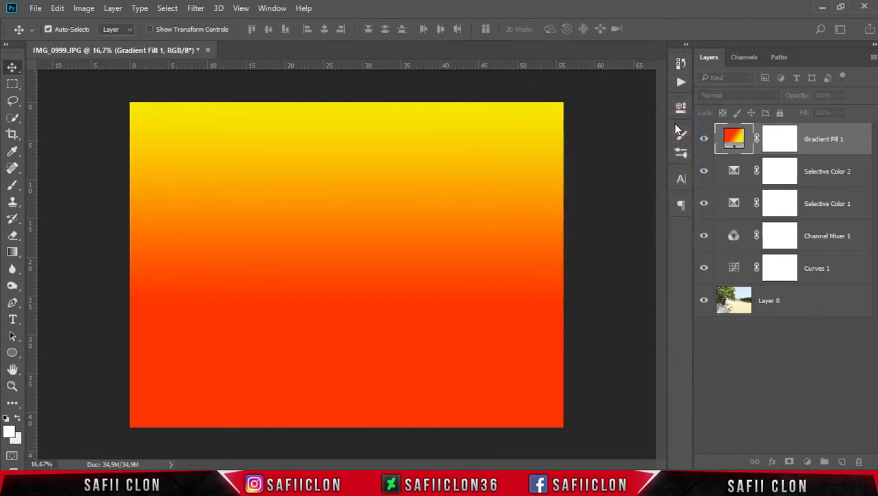
pyautogui.click(704, 140)
pyautogui.click(704, 140)
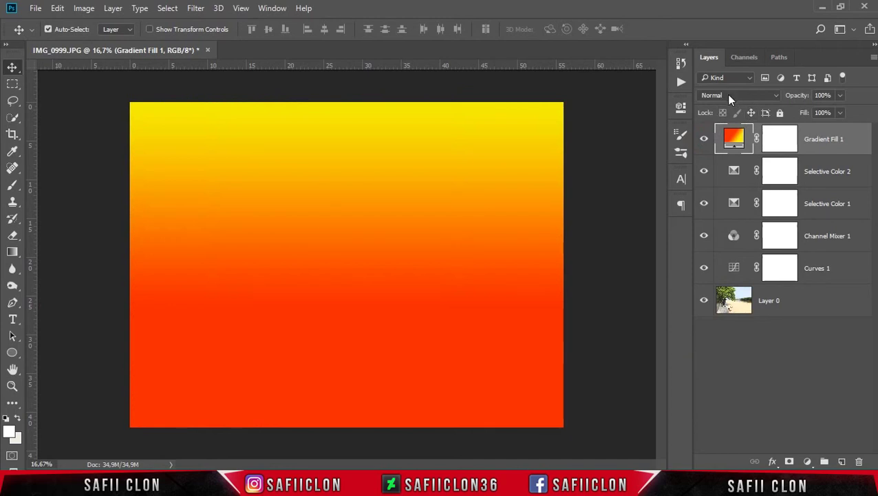
pyautogui.click(731, 95)
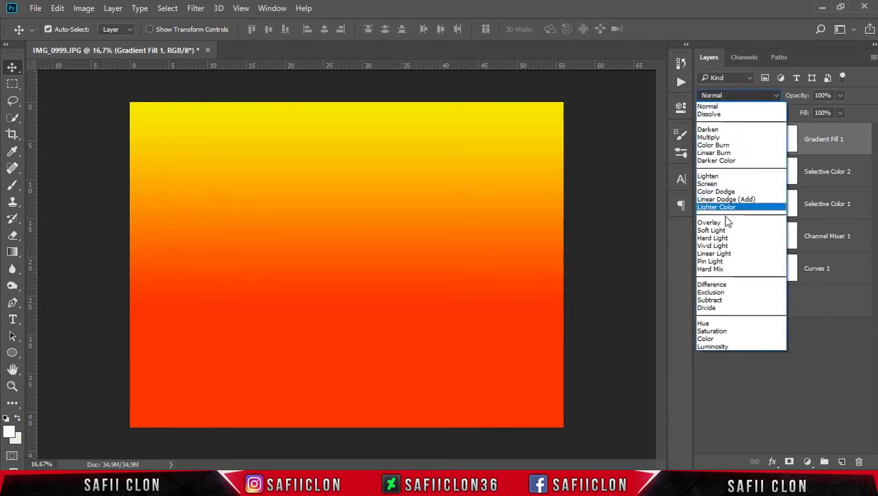
pyautogui.click(716, 229)
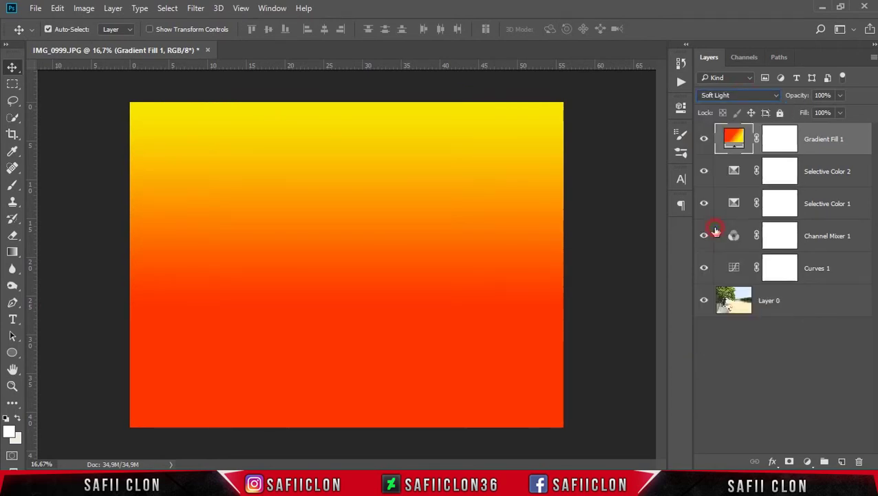
pyautogui.click(840, 96)
pyautogui.moveTo(804, 112); pyautogui.dragTo(798, 112)
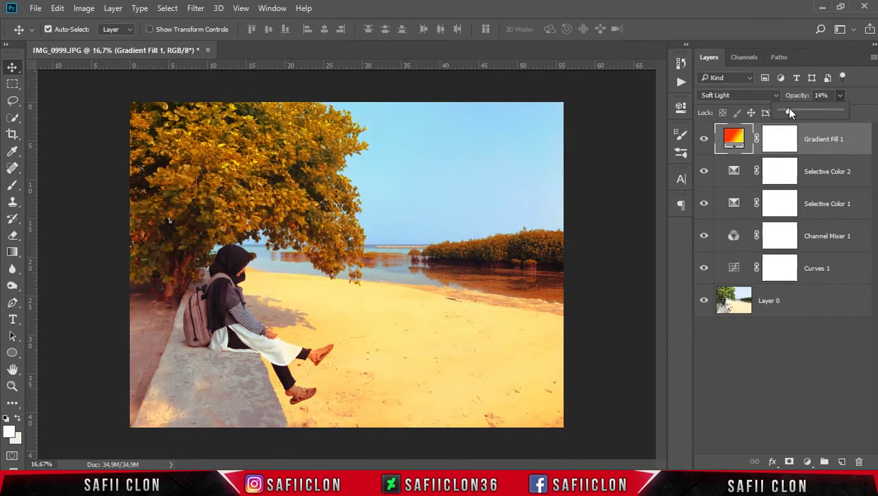
pyautogui.click(827, 139)
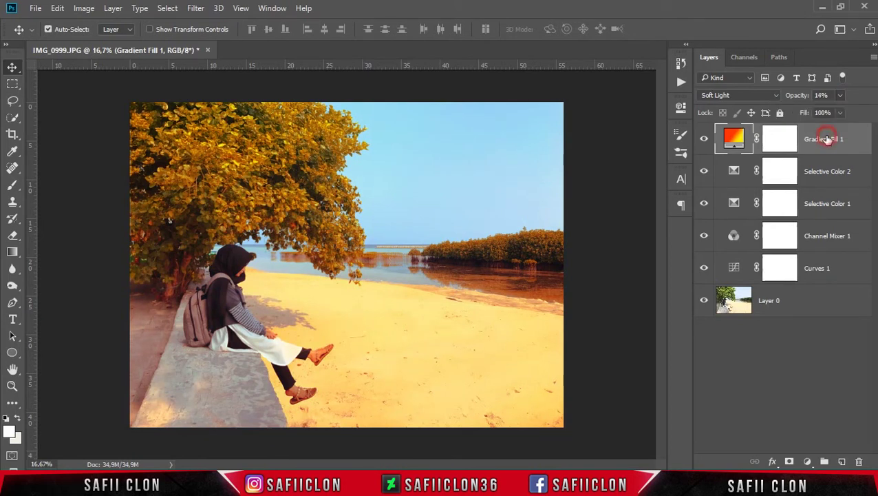
pyautogui.click(704, 141)
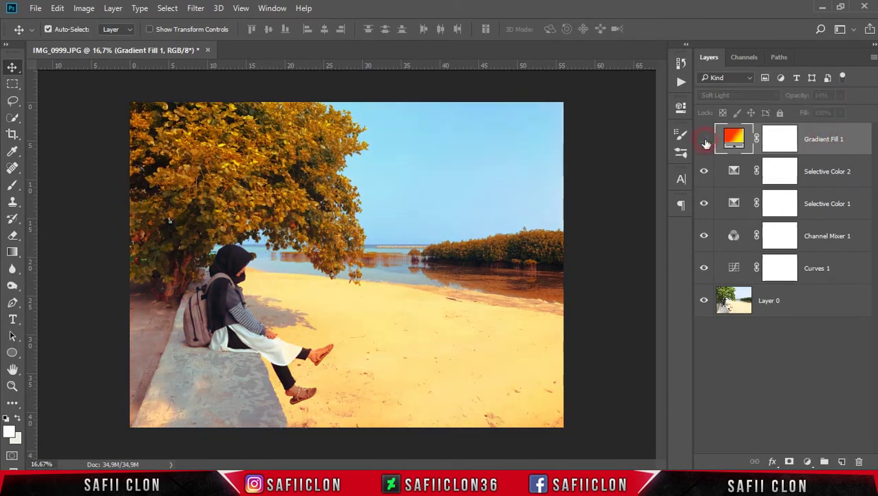
pyautogui.click(704, 141)
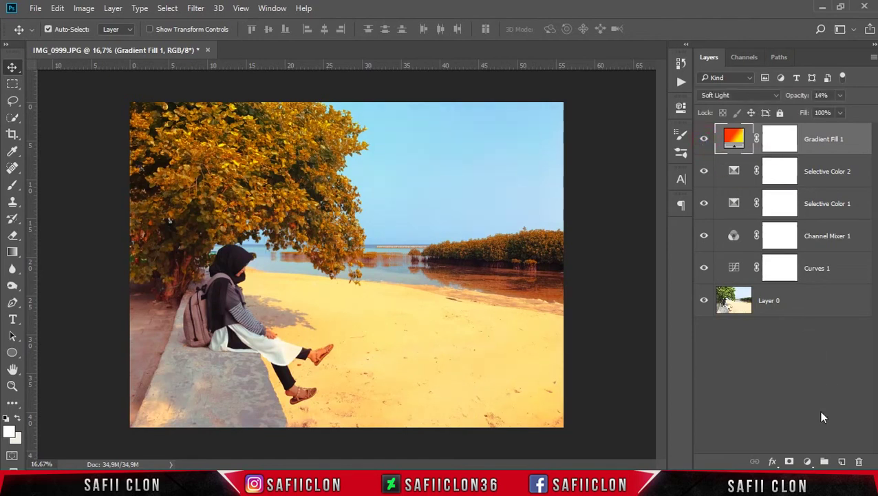
pyautogui.click(807, 461)
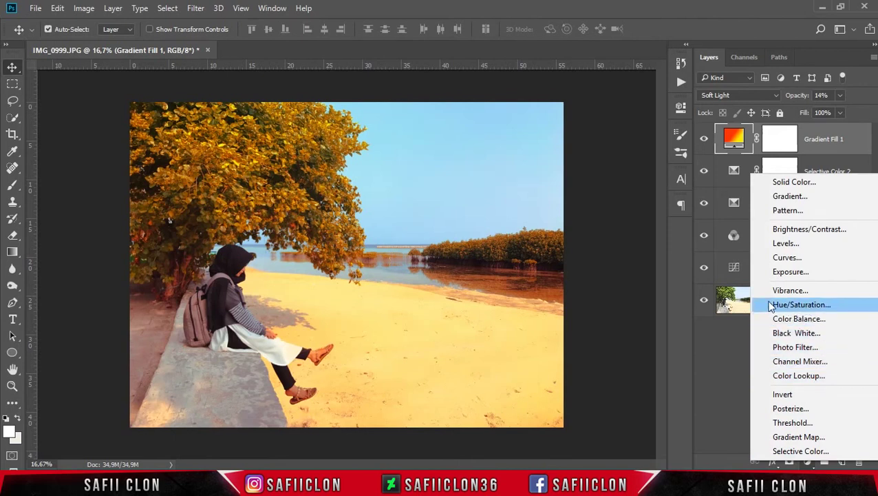
# Add a Hue/Saturation layer with Hue -10 and select its layer mask
pyautogui.click(797, 306)
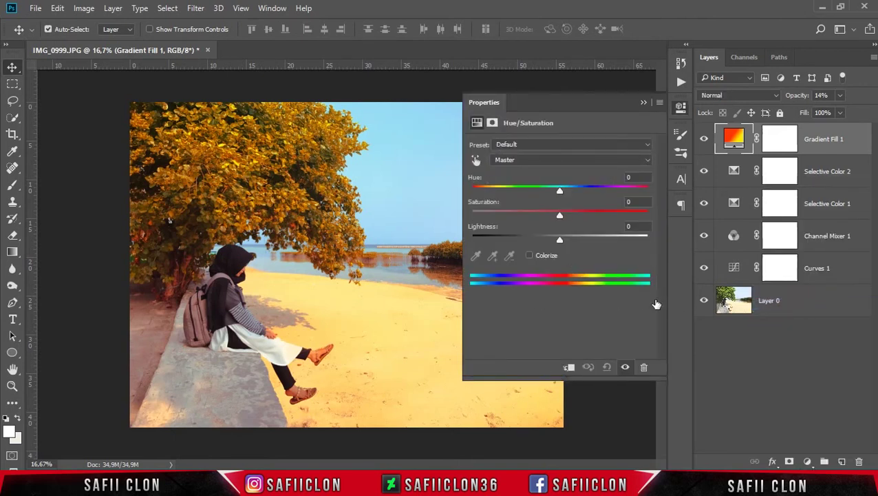
pyautogui.moveTo(559, 190); pyautogui.dragTo(552, 195)
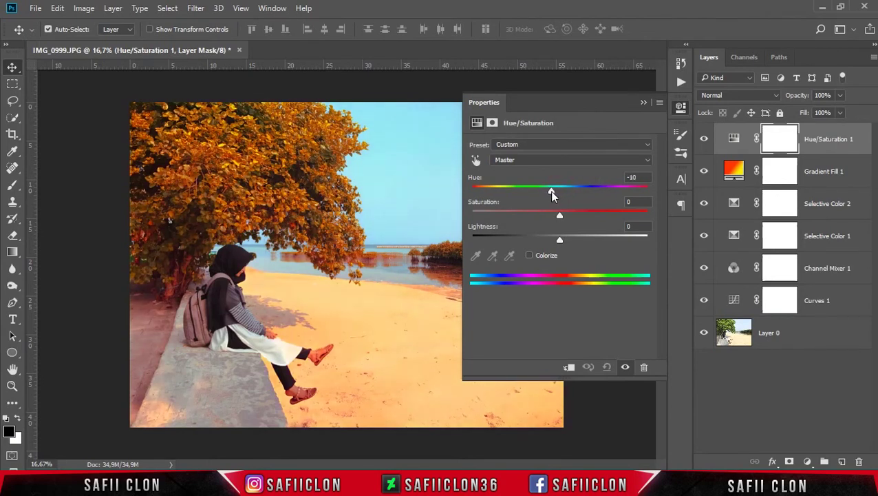
pyautogui.click(641, 102)
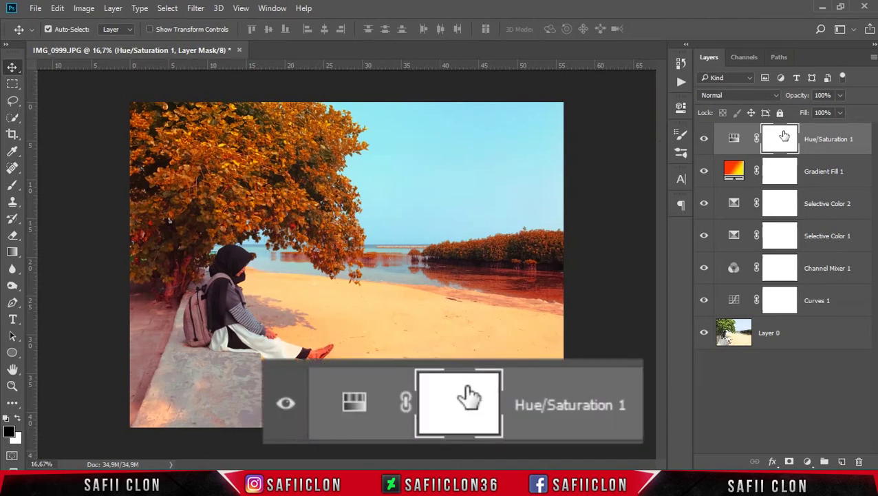
pyautogui.click(780, 138)
# Select the Brush Tool with a soft round tip sized to 139 px
pyautogui.click(13, 185)
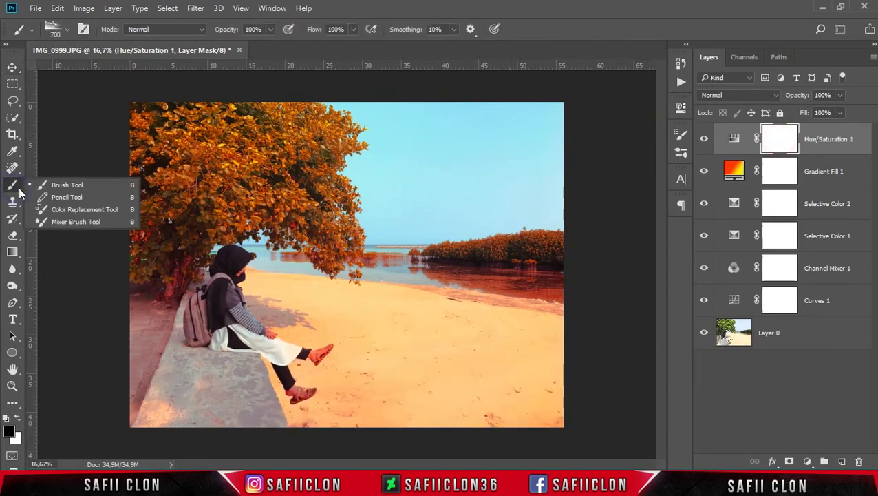
pyautogui.click(67, 184)
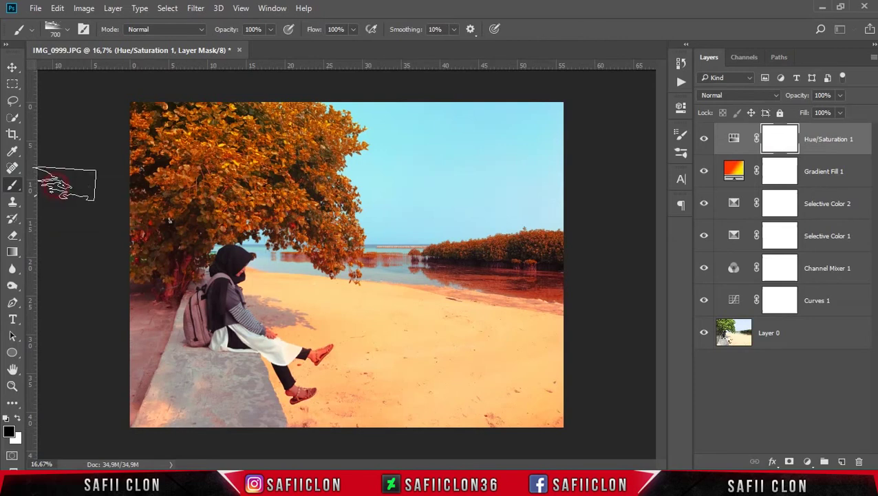
pyautogui.click(67, 31)
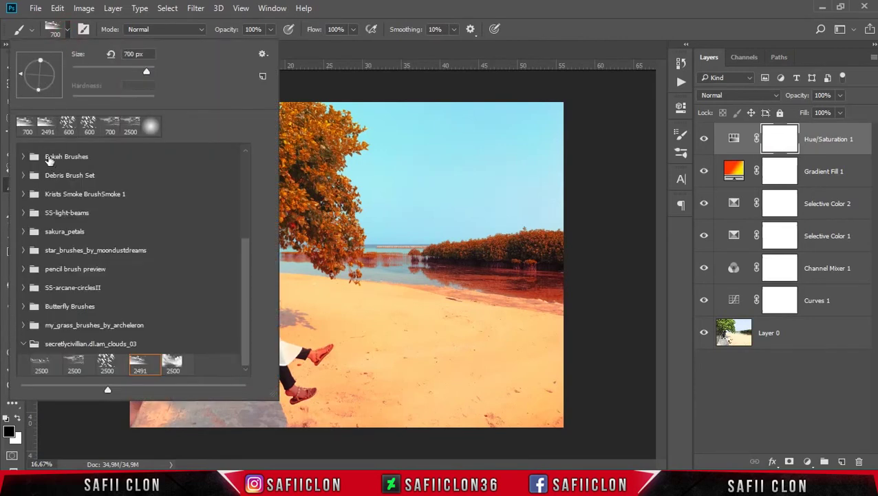
pyautogui.scroll(1, 60, 166)
pyautogui.scroll(3, 59, 169)
pyautogui.scroll(3, 48, 165)
pyautogui.click(44, 165)
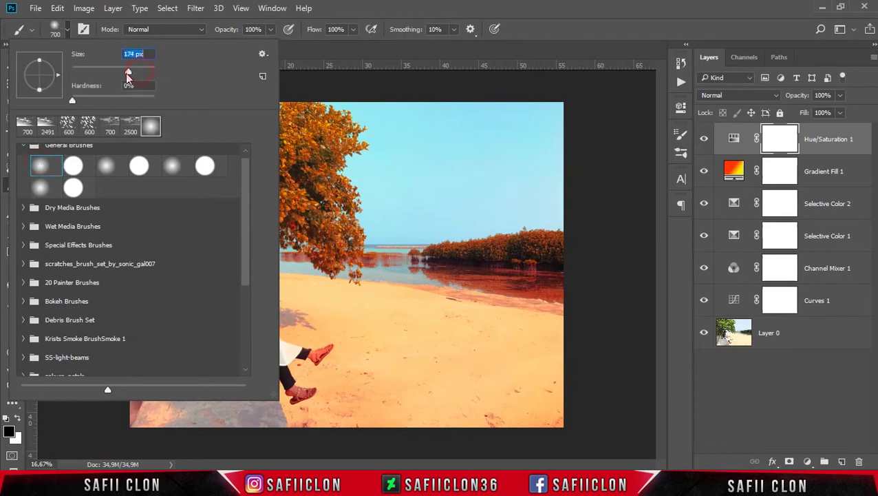
pyautogui.moveTo(142, 74); pyautogui.dragTo(123, 74)
pyautogui.click(380, 5)
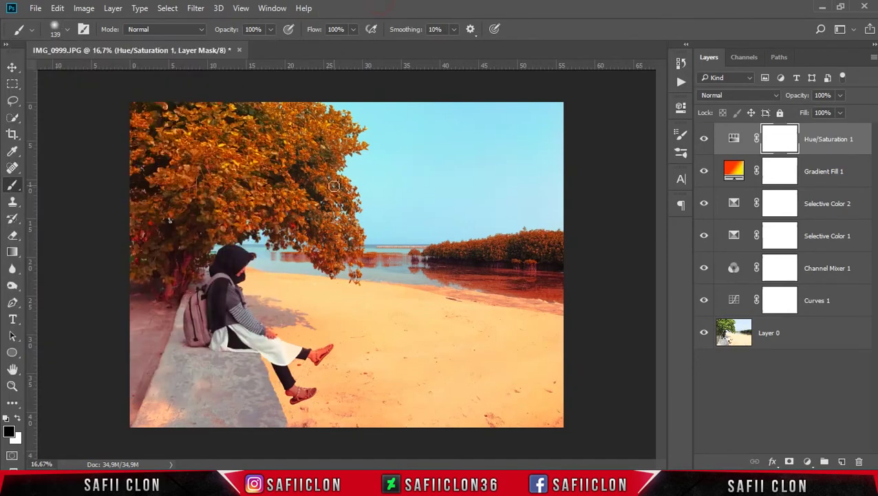
# Zoom in on the woman, try masking her face, then undo that stroke
pyautogui.scroll(3, 333, 185)
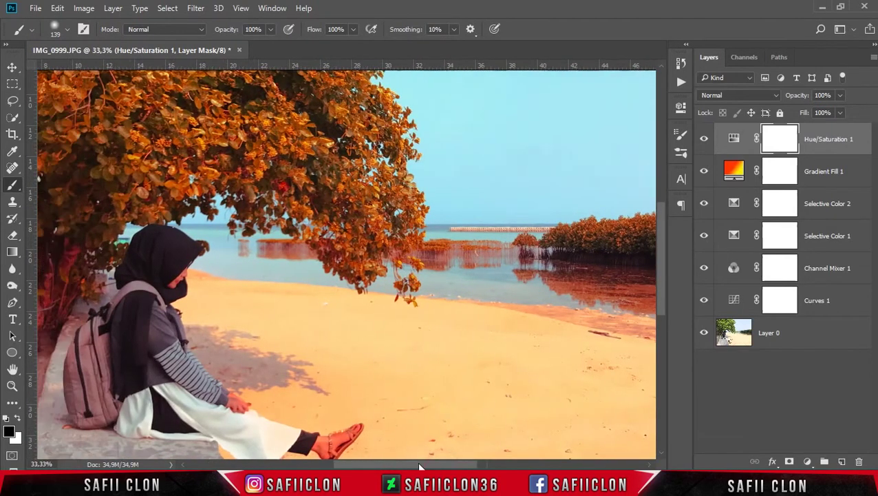
pyautogui.moveTo(443, 464); pyautogui.dragTo(416, 462)
pyautogui.scroll(1, 467, 325)
pyautogui.hotkey('ctrl', '+')
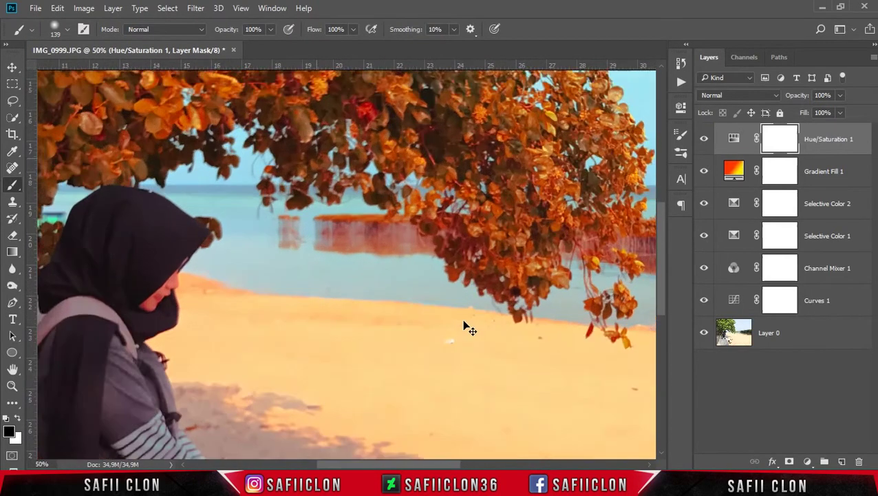
pyautogui.press('[')
pyautogui.press('[')
pyautogui.press('[')
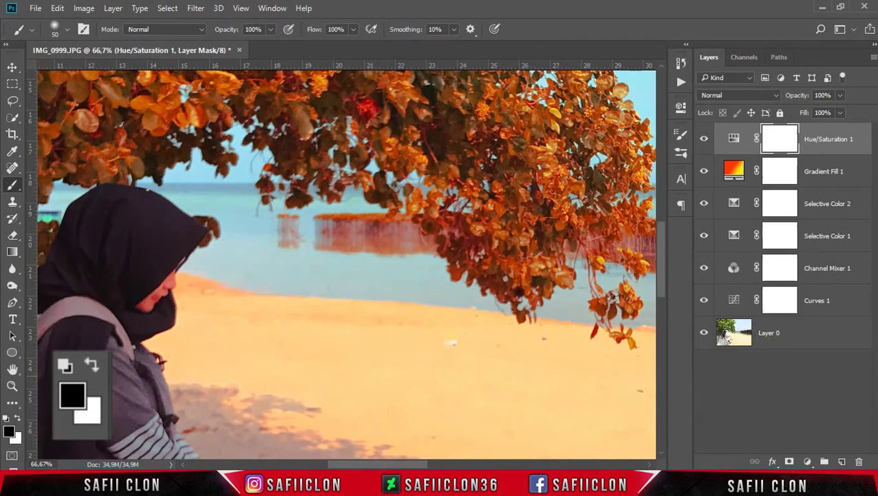
pyautogui.press('[')
pyautogui.press('[')
pyautogui.moveTo(145, 305); pyautogui.dragTo(163, 291)
pyautogui.hotkey('ctrl', 'z')
pyautogui.press('[')
pyautogui.press('[')
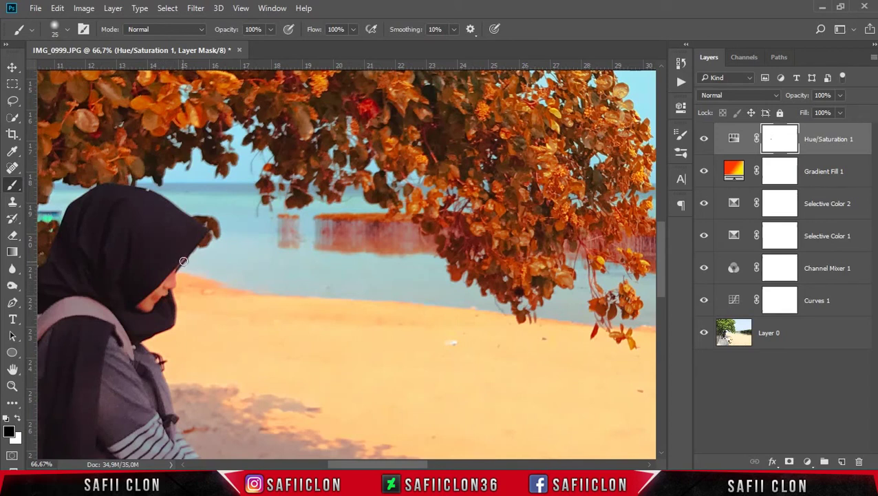
pyautogui.press('[')
# Paint black over the feet, sandal straps and toe, then zoom back out
pyautogui.moveTo(663, 258); pyautogui.dragTo(662, 299)
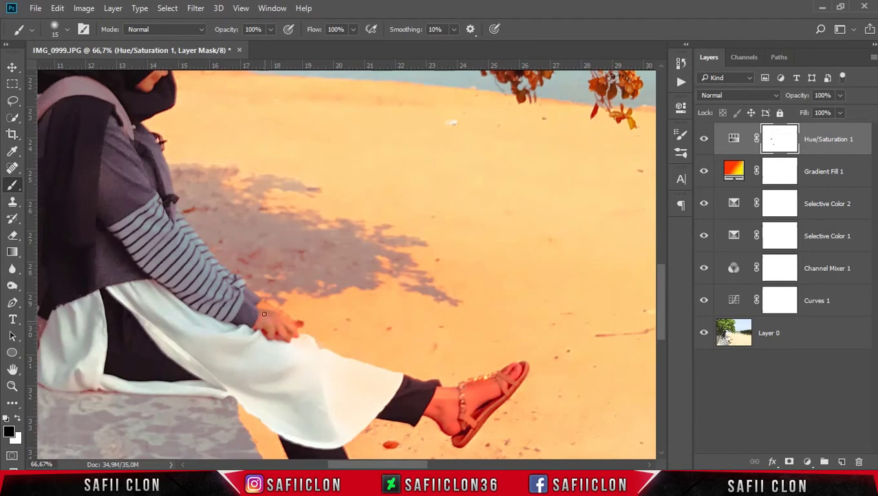
pyautogui.click(704, 139)
pyautogui.click(705, 139)
pyautogui.scroll(-2, 434, 358)
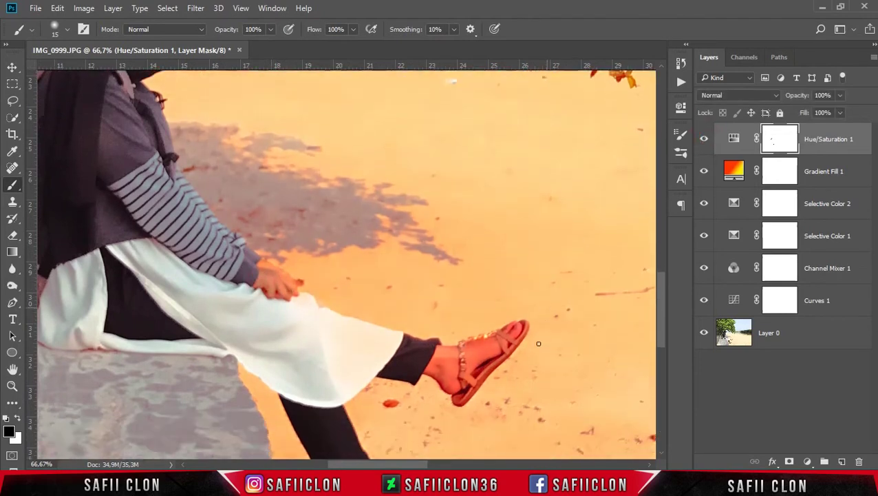
pyautogui.moveTo(456, 382)
pyautogui.mouseDown()
pyautogui.moveTo(480, 354)
pyautogui.moveTo(455, 344)
pyautogui.mouseUp()
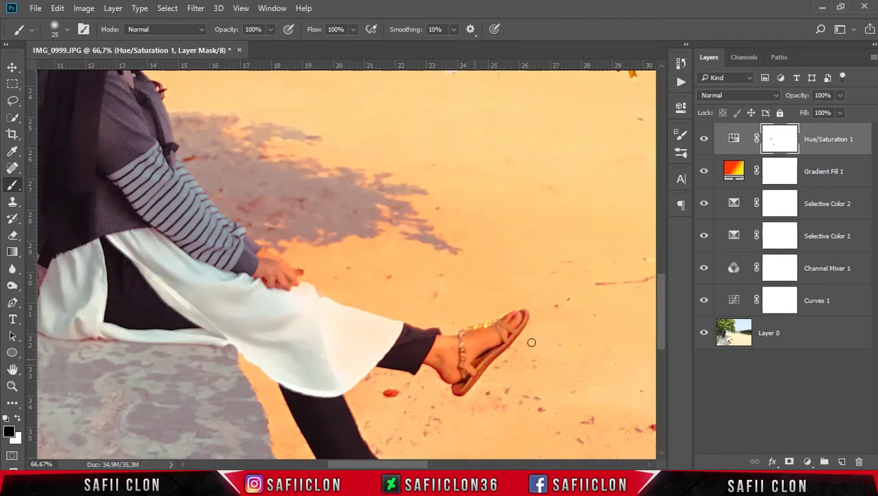
pyautogui.scroll(-5, 651, 349)
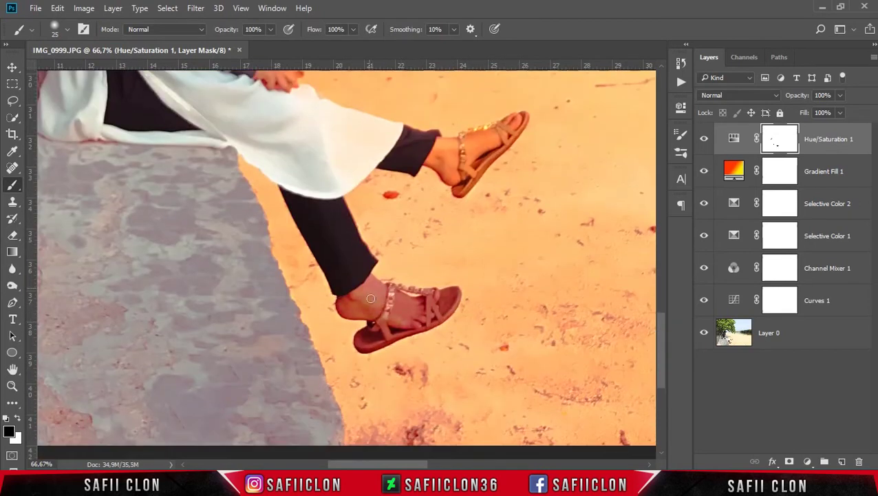
pyautogui.moveTo(399, 302); pyautogui.dragTo(385, 282)
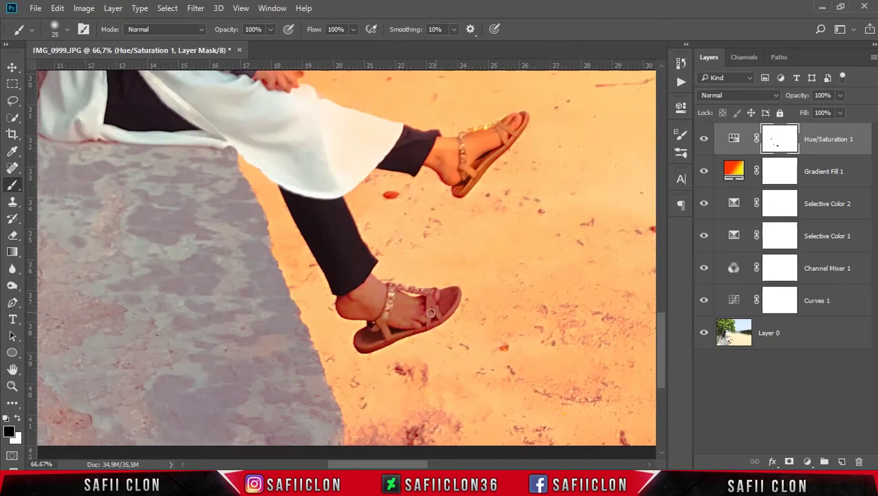
pyautogui.moveTo(455, 297); pyautogui.dragTo(406, 329)
pyautogui.hotkey('ctrl', '-')
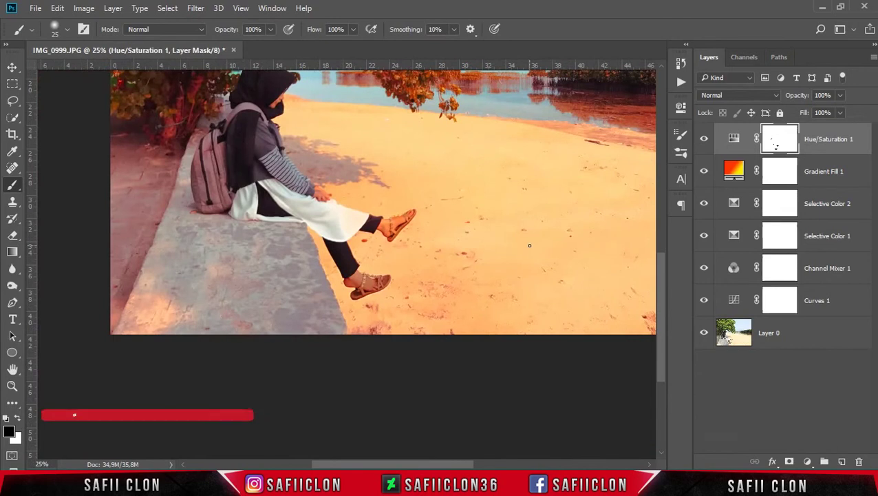
pyautogui.hotkey('ctrl', '-')
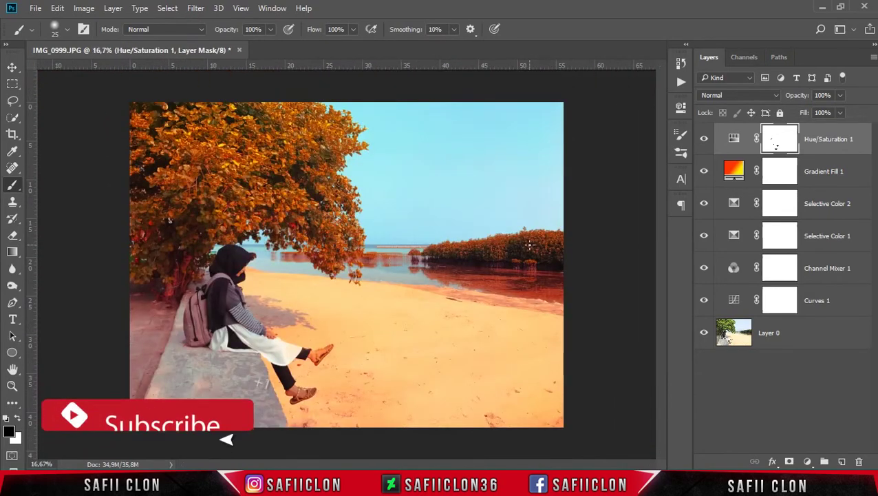
pyautogui.click(12, 68)
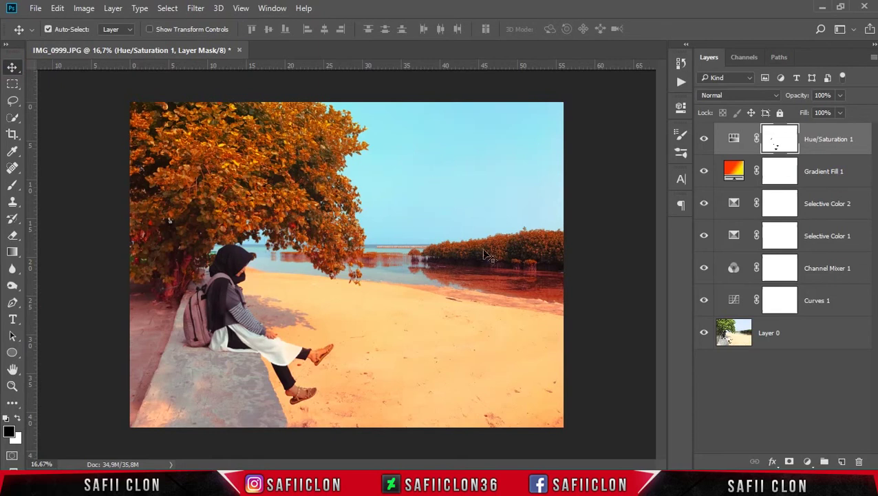
# Add a Selective Color layer and redden the Yellows: less cyan, more magenta, tweaked black
pyautogui.click(807, 461)
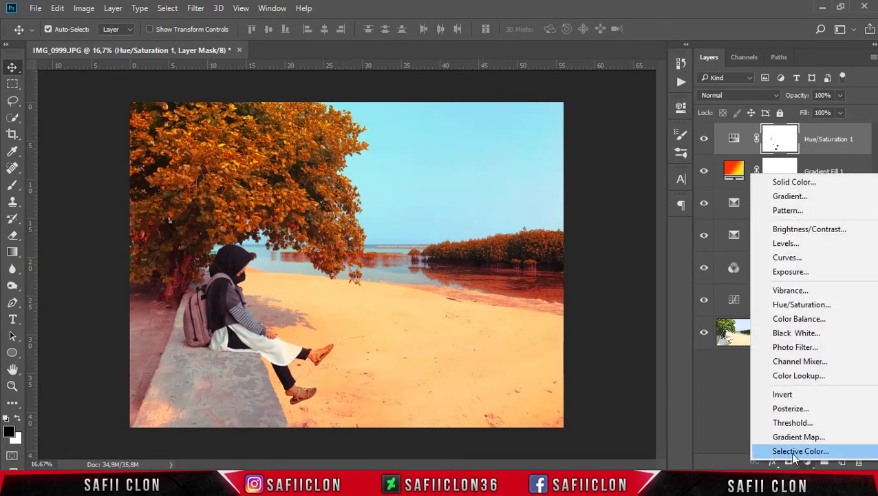
pyautogui.click(796, 452)
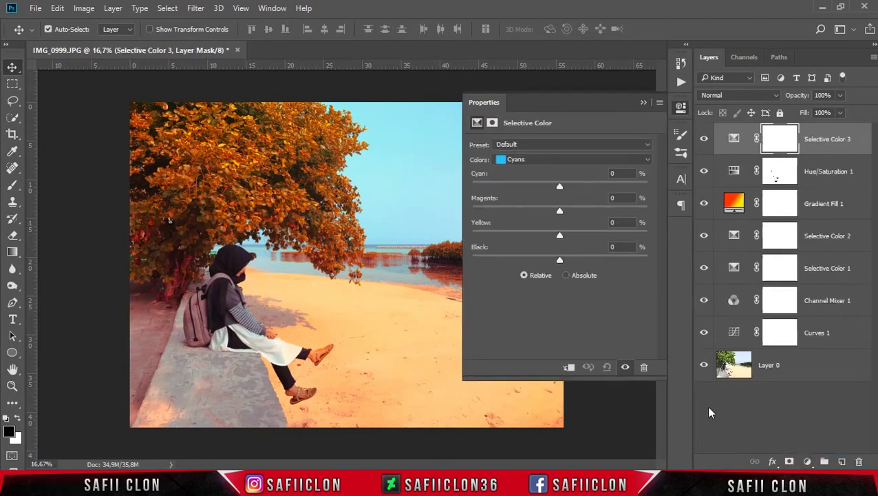
pyautogui.click(574, 161)
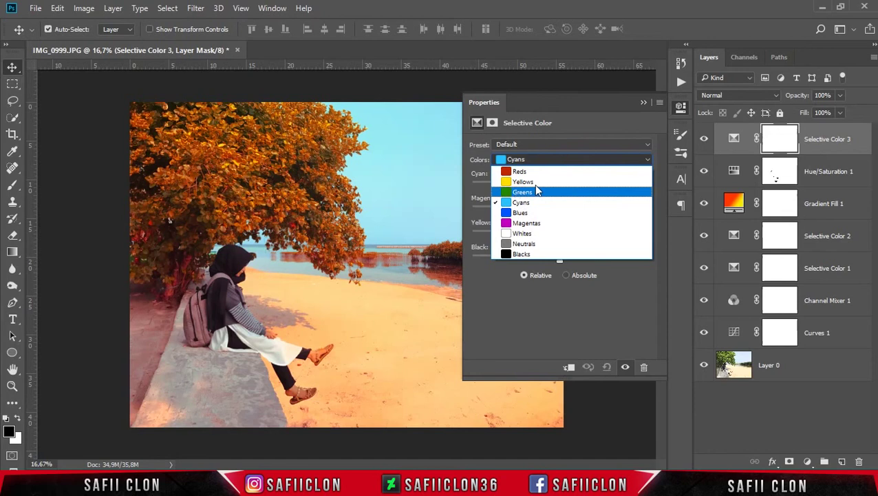
pyautogui.click(527, 182)
pyautogui.click(528, 184)
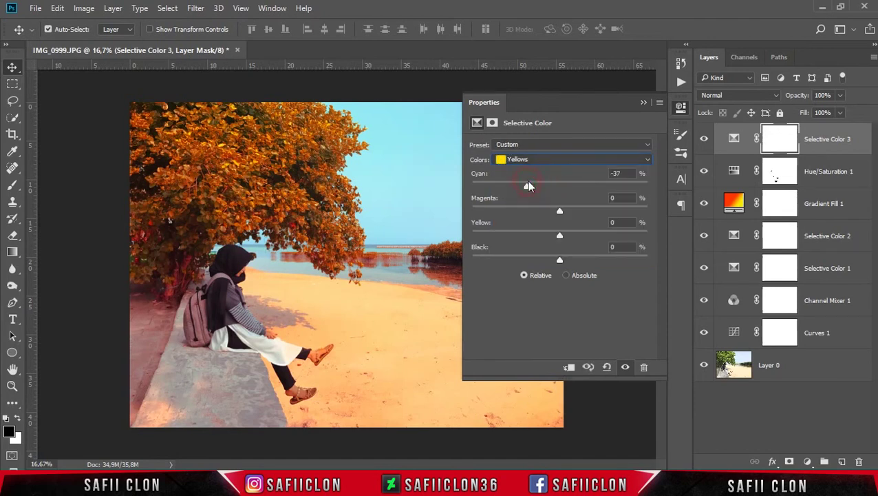
pyautogui.moveTo(526, 185); pyautogui.dragTo(525, 187)
pyautogui.moveTo(560, 211)
pyautogui.mouseDown()
pyautogui.moveTo(584, 218)
pyautogui.moveTo(553, 237)
pyautogui.moveTo(516, 239)
pyautogui.mouseUp()
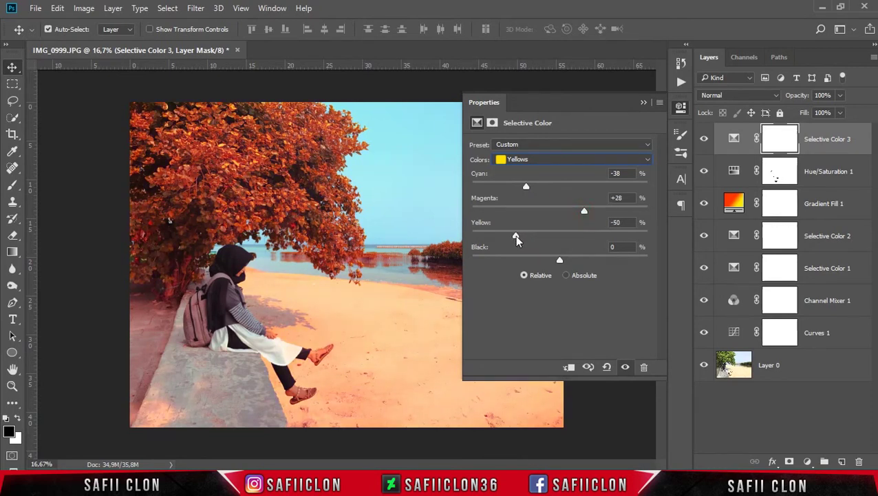
pyautogui.click(559, 259)
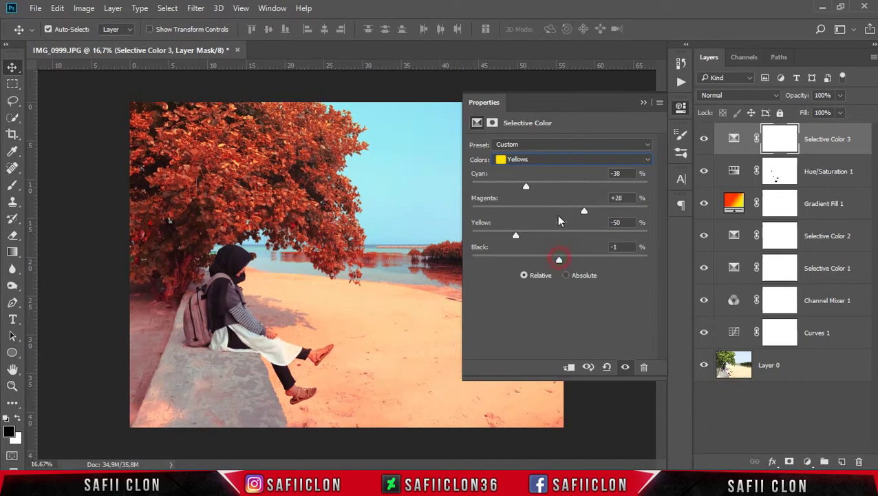
# Adjust the Cyans range to cyan +40, less yellow and more black
pyautogui.click(558, 163)
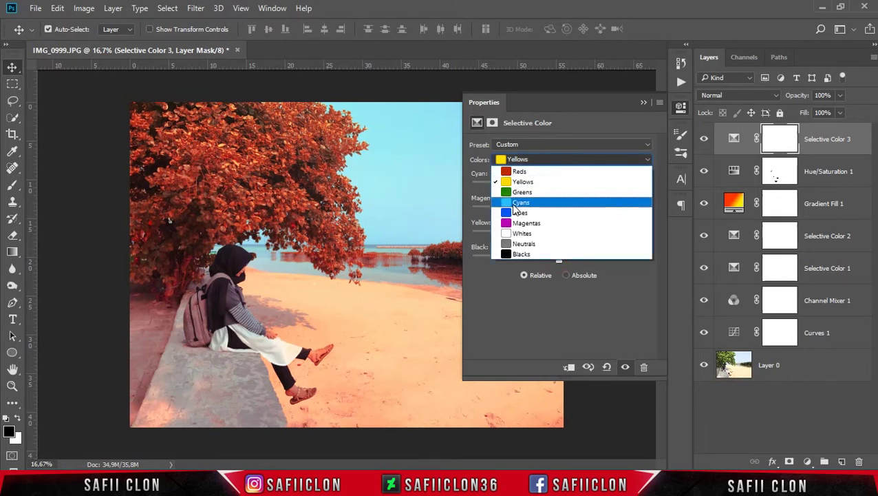
pyautogui.click(525, 204)
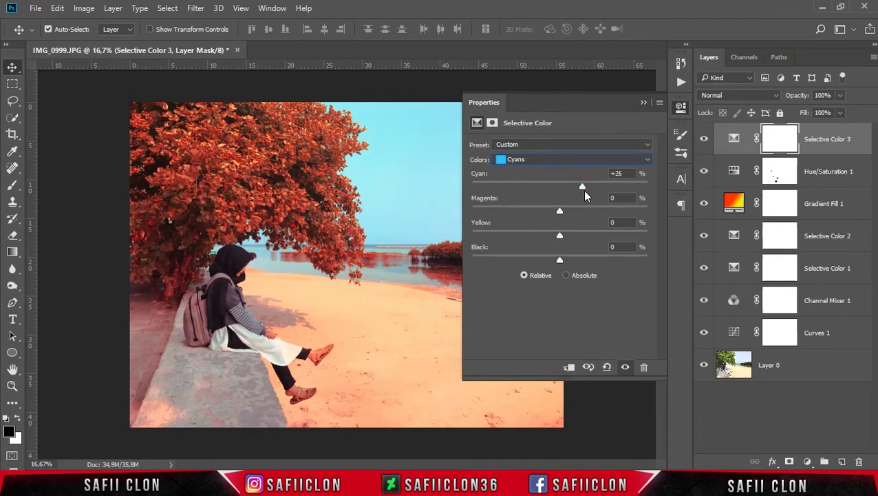
pyautogui.moveTo(592, 190); pyautogui.dragTo(594, 190)
pyautogui.moveTo(559, 235); pyautogui.dragTo(468, 237)
pyautogui.moveTo(560, 259); pyautogui.dragTo(639, 260)
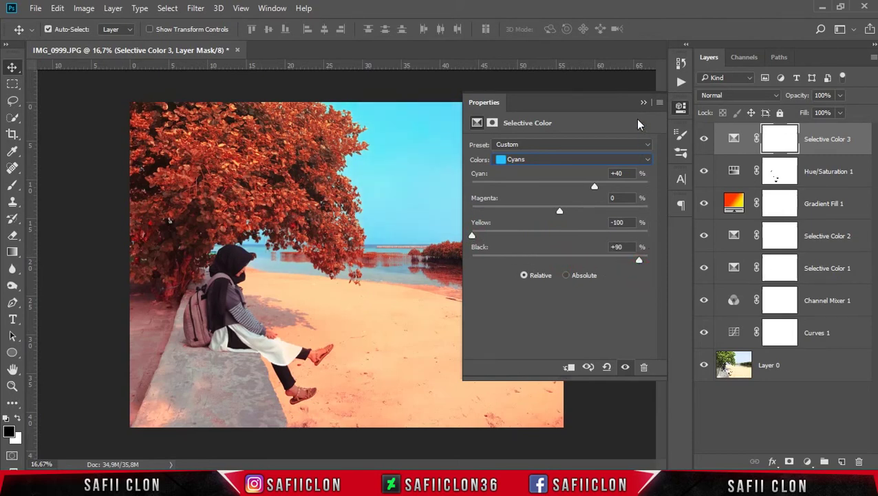
# Set the Blues range to Cyan +24 and Black +33 to deepen the sky
pyautogui.click(571, 162)
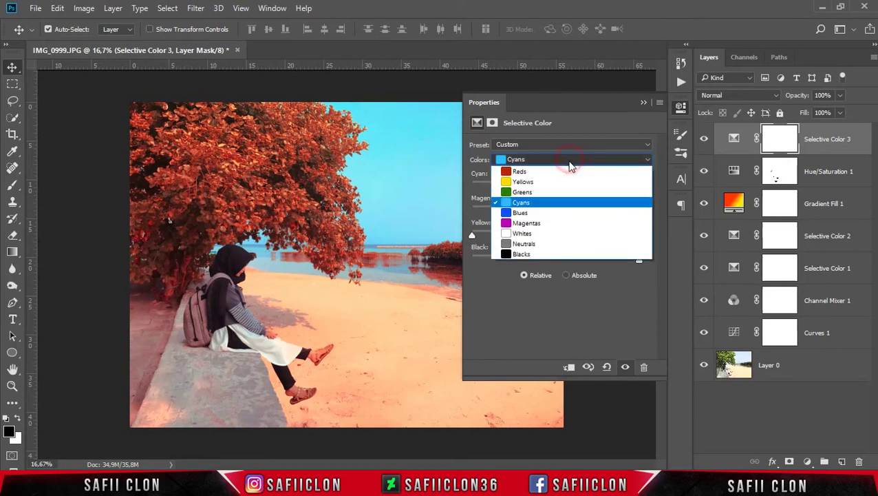
pyautogui.click(532, 214)
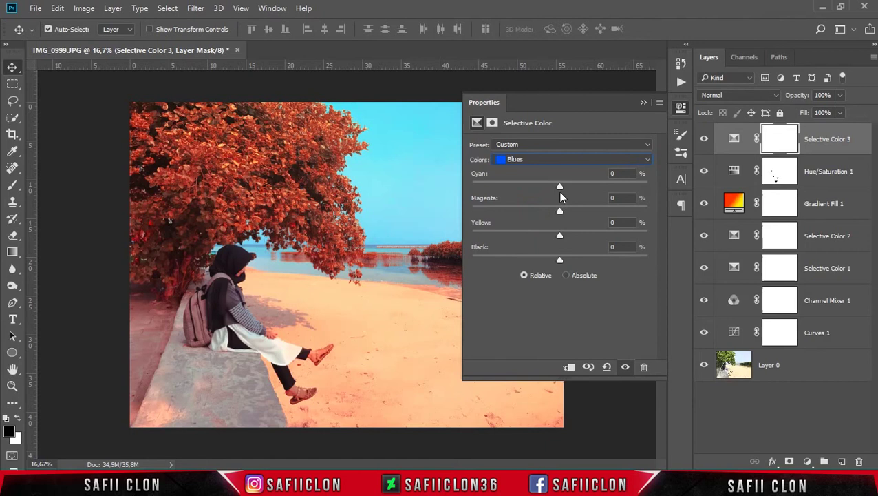
pyautogui.moveTo(559, 187); pyautogui.dragTo(582, 187)
pyautogui.moveTo(565, 261); pyautogui.dragTo(588, 260)
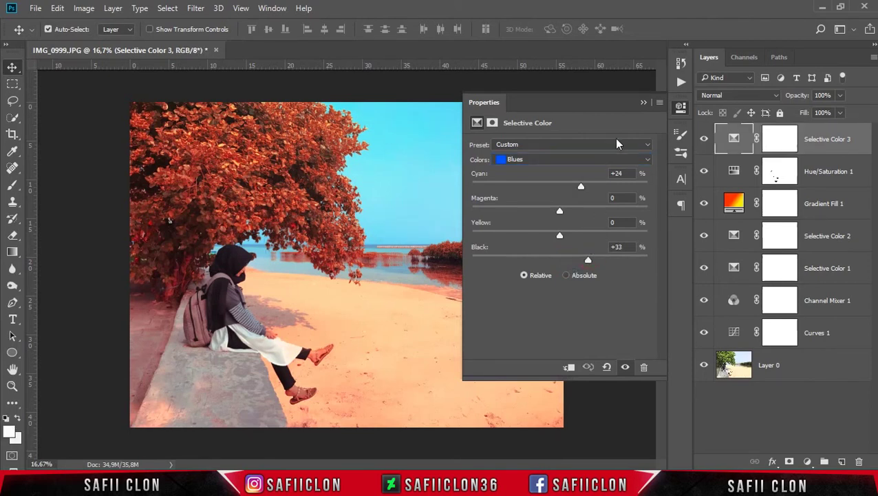
pyautogui.click(644, 102)
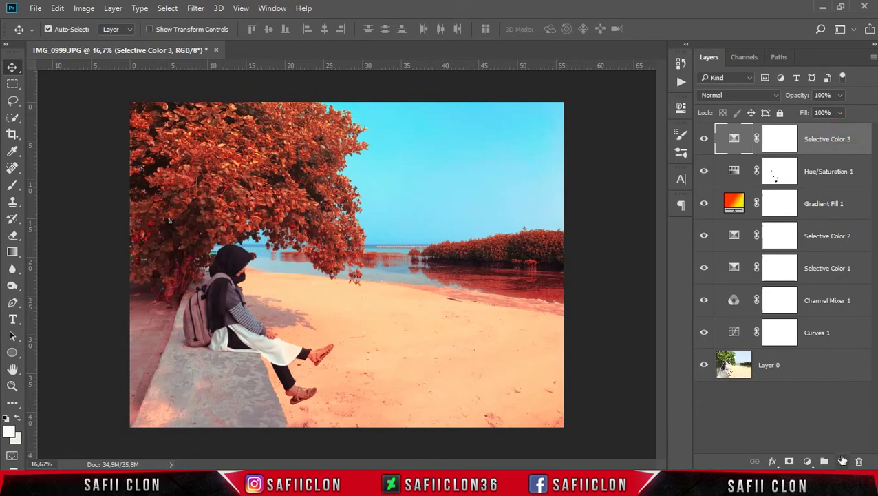
# Create a new empty layer named Cloud
pyautogui.click(844, 462)
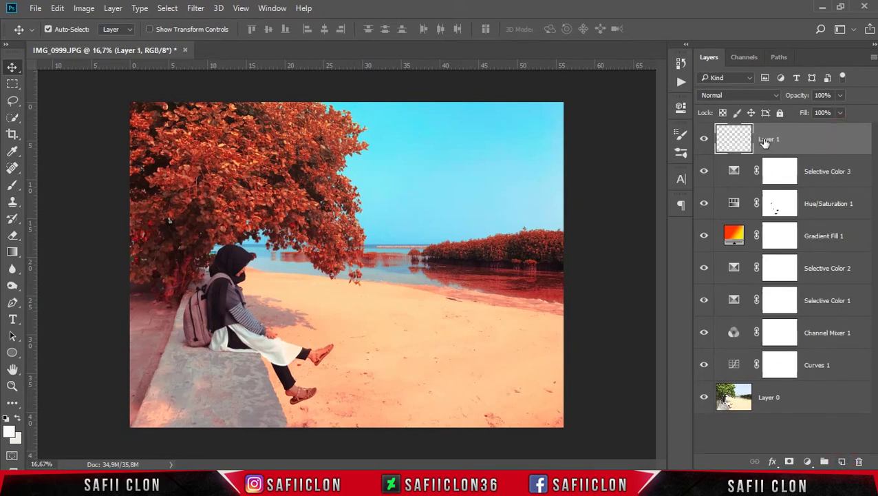
pyautogui.doubleClick(769, 139)
pyautogui.write('C')
pyautogui.press('Return')
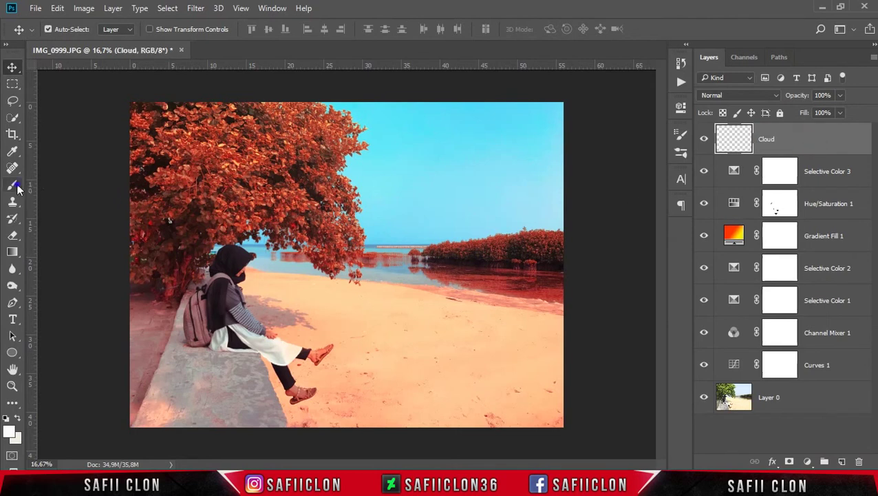
# Select the Brush Tool with a cloud-shaped brush preset
pyautogui.click(15, 185)
pyautogui.click(67, 184)
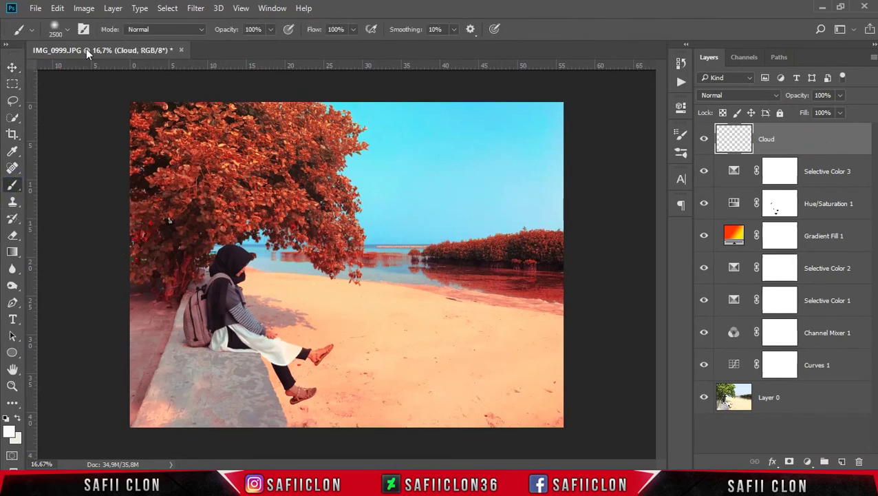
pyautogui.click(69, 32)
pyautogui.scroll(-5, 113, 176)
pyautogui.scroll(-5, 124, 206)
pyautogui.click(77, 368)
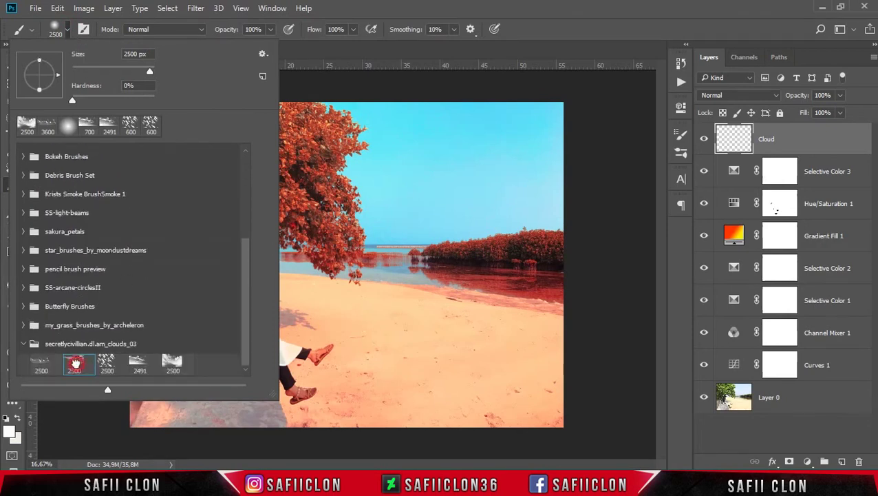
pyautogui.click(69, 33)
pyautogui.click(269, 30)
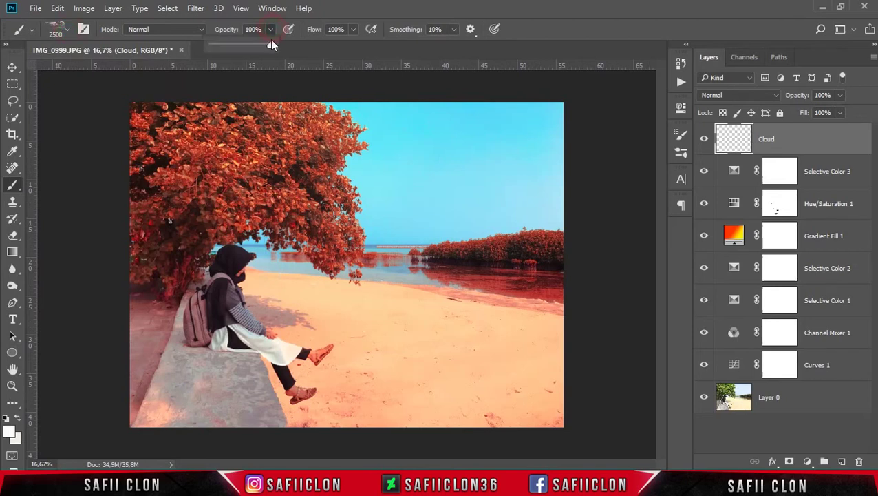
# Stamp a white 3000 px cloud into the sky and add a layer mask
pyautogui.click(9, 431)
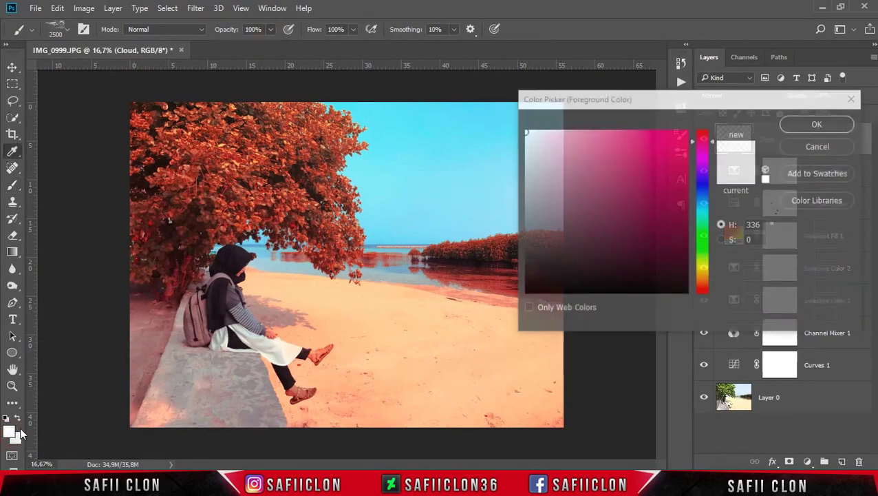
pyautogui.moveTo(537, 141); pyautogui.dragTo(525, 130)
pyautogui.click(816, 126)
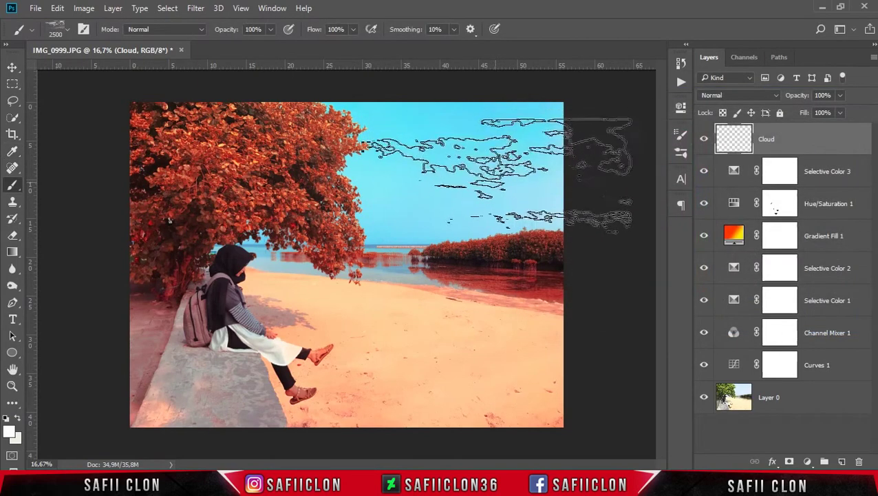
pyautogui.press(']')
pyautogui.press(']')
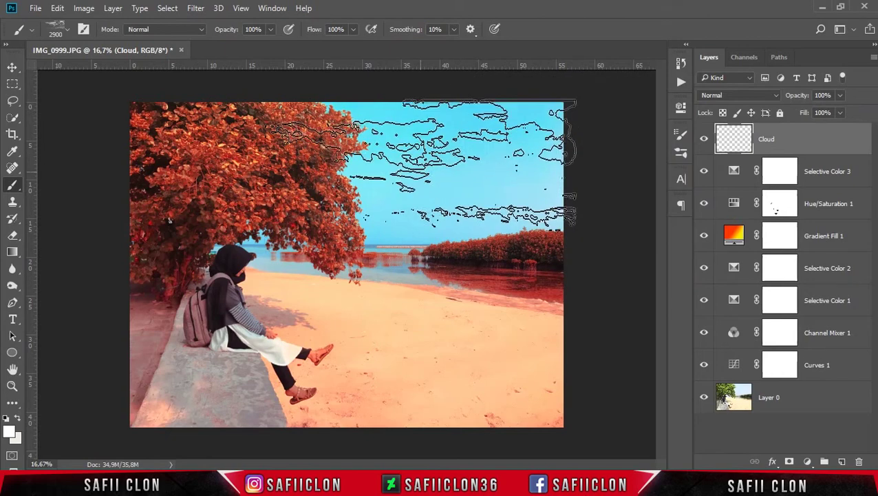
pyautogui.press(']')
pyautogui.click(414, 171)
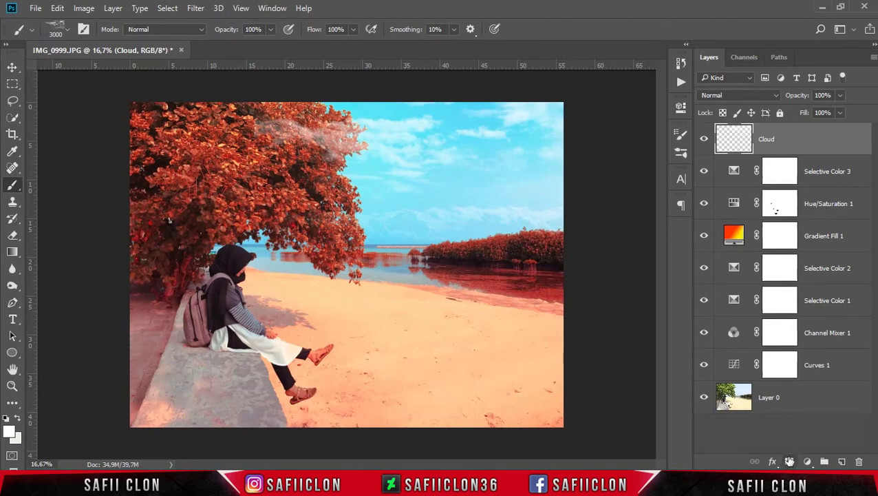
pyautogui.click(790, 462)
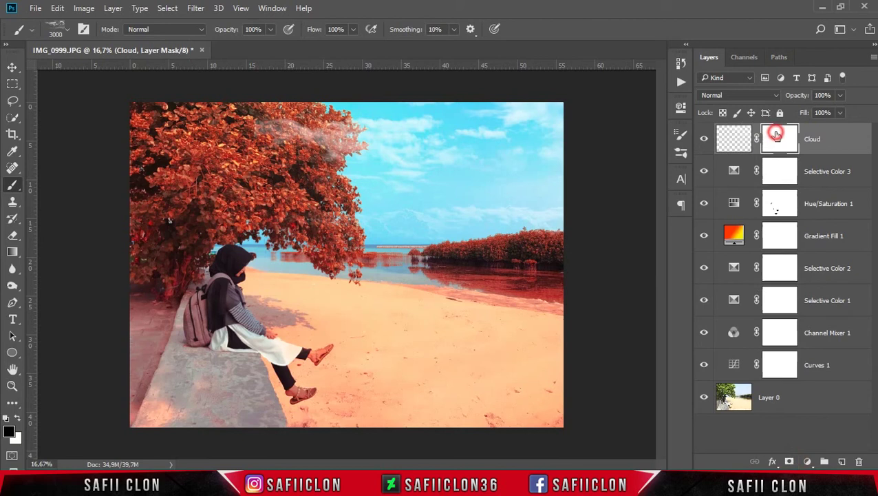
# Switch to the regular brush with a soft round tip
pyautogui.rightClick(11, 188)
pyautogui.click(59, 182)
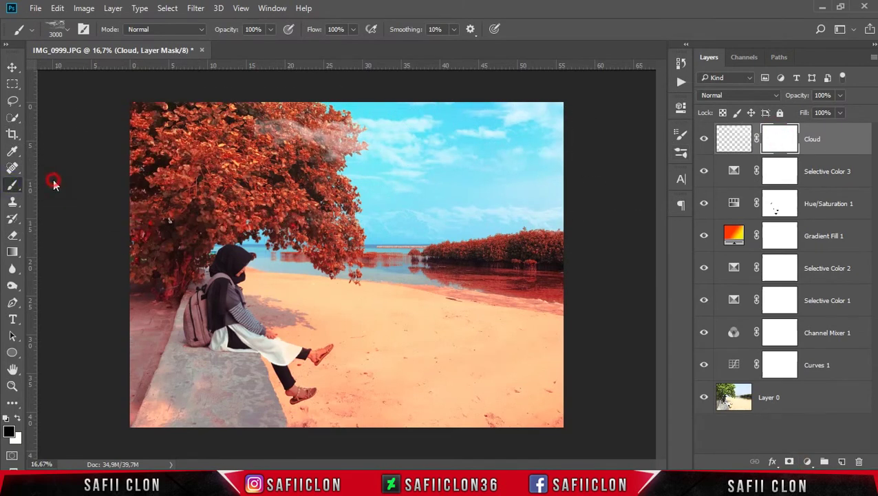
pyautogui.click(67, 29)
pyautogui.moveTo(245, 234); pyautogui.dragTo(245, 155)
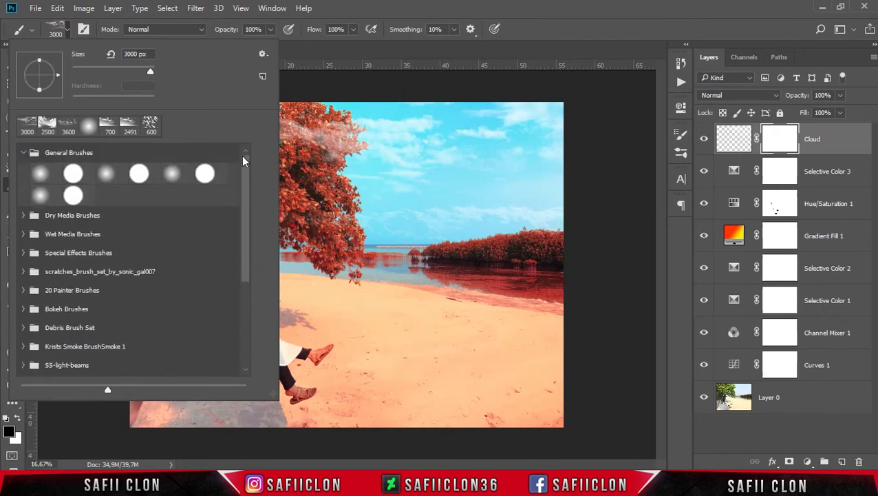
pyautogui.click(51, 172)
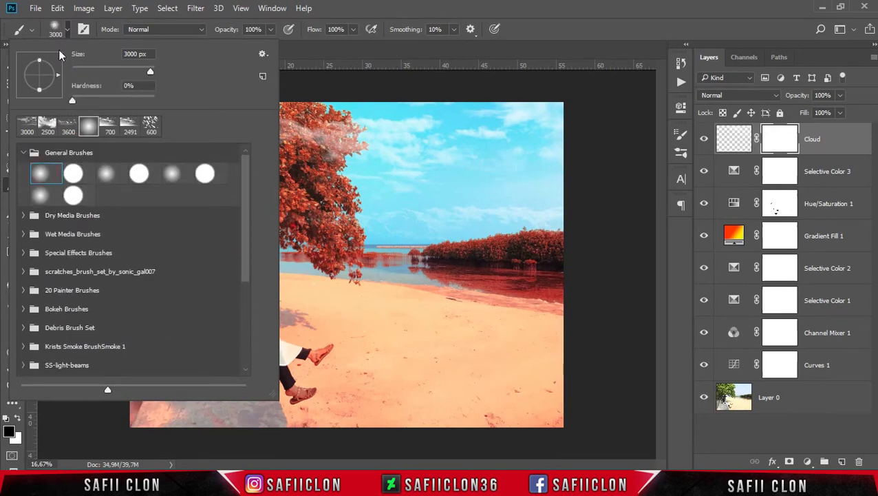
pyautogui.click(68, 31)
# Paint the Cloud mask to hide clouds over the tree canopy
pyautogui.press('[')
pyautogui.press('[')
pyautogui.press('[')
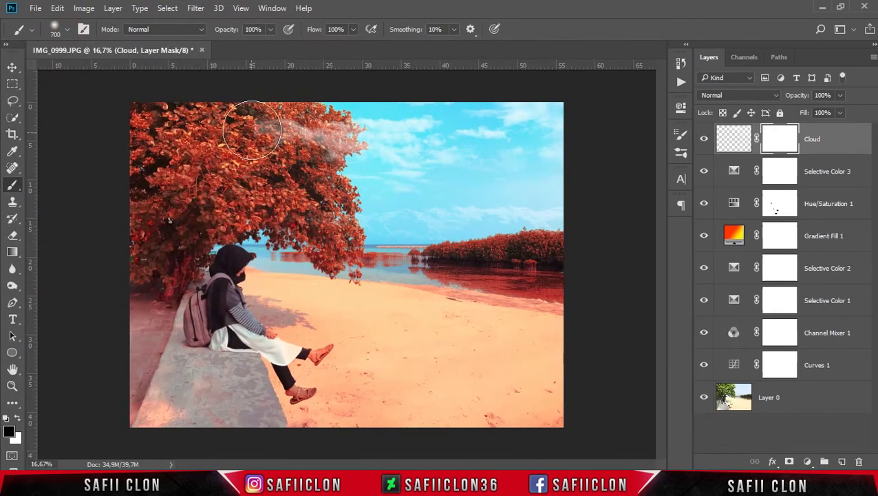
pyautogui.moveTo(279, 127); pyautogui.dragTo(348, 146)
pyautogui.press('[')
pyautogui.press('[')
pyautogui.press('[')
pyautogui.press(']')
pyautogui.press(']')
pyautogui.press(']')
pyautogui.moveTo(240, 202); pyautogui.dragTo(334, 229)
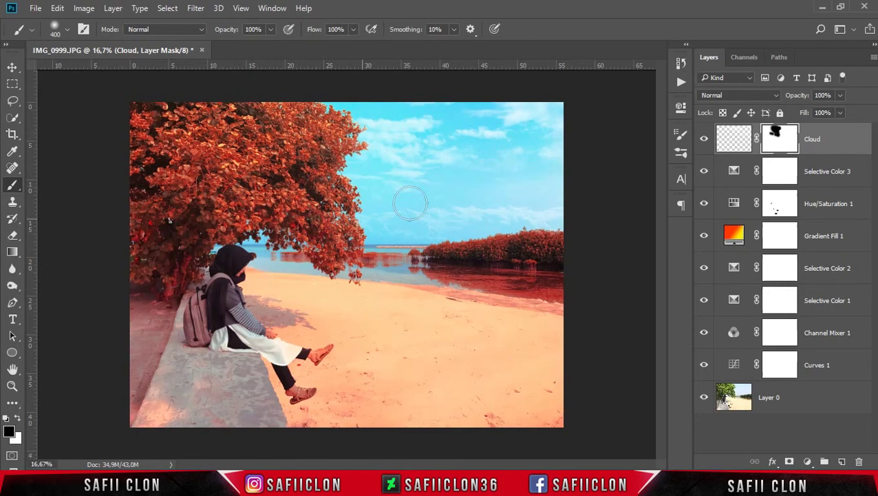
# Toggle the Cloud layer on and off to compare, ending visible with its pixels targeted
pyautogui.click(12, 69)
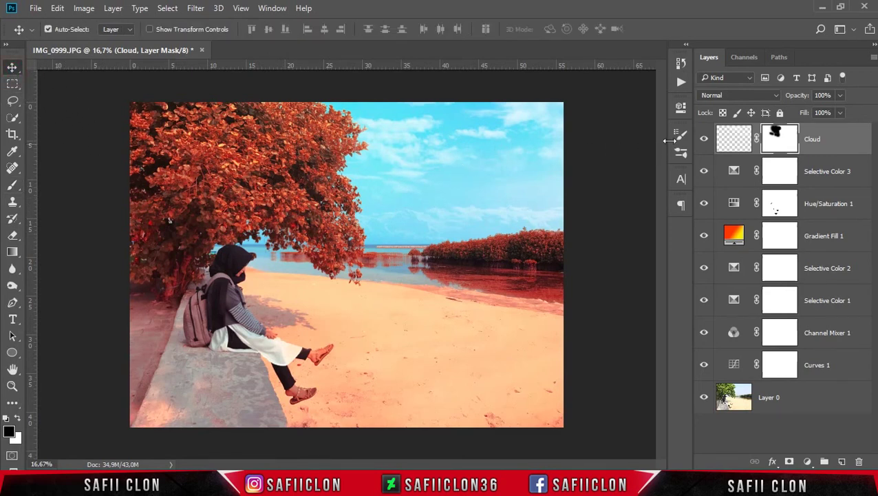
pyautogui.click(705, 141)
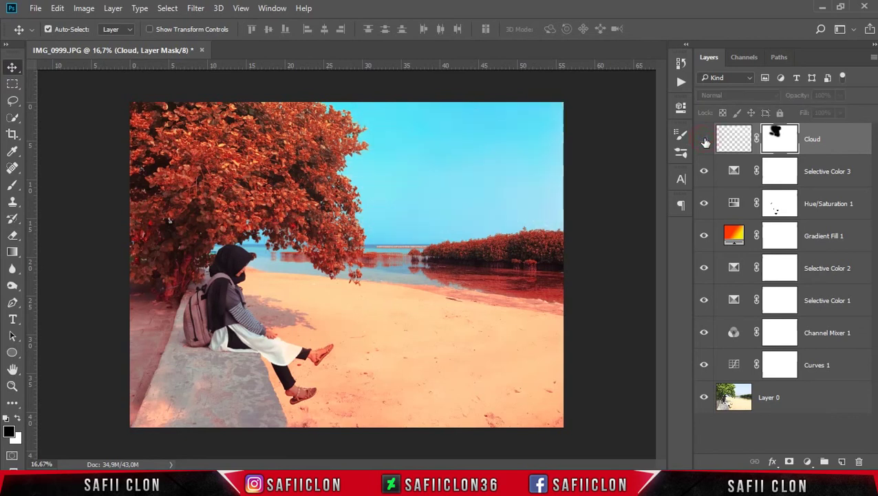
pyautogui.click(705, 142)
pyautogui.click(704, 141)
pyautogui.click(705, 141)
pyautogui.click(705, 141)
pyautogui.click(705, 141)
pyautogui.click(705, 141)
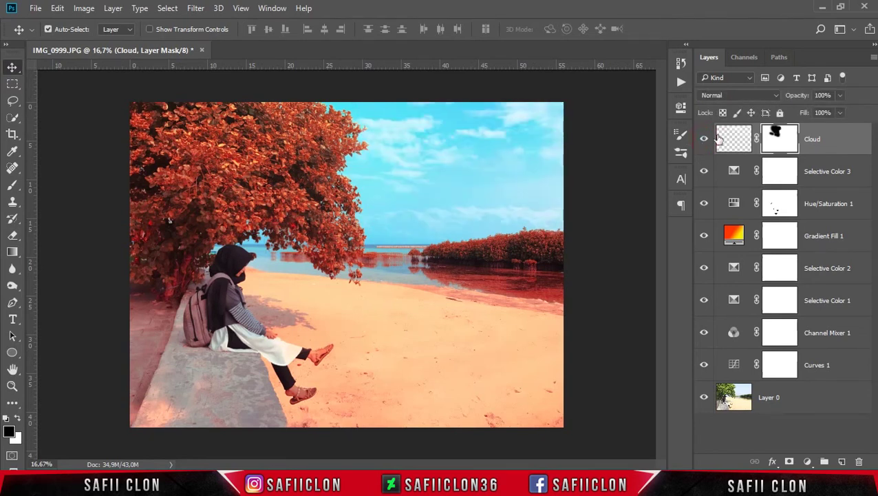
pyautogui.click(848, 147)
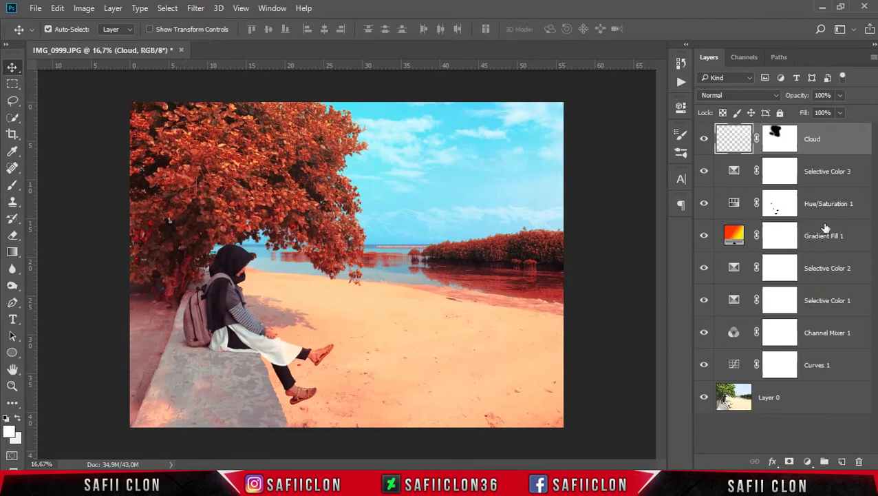
# Add a Curves 2 layer with the black point lifted to about 30, then compare it on/off
pyautogui.click(809, 461)
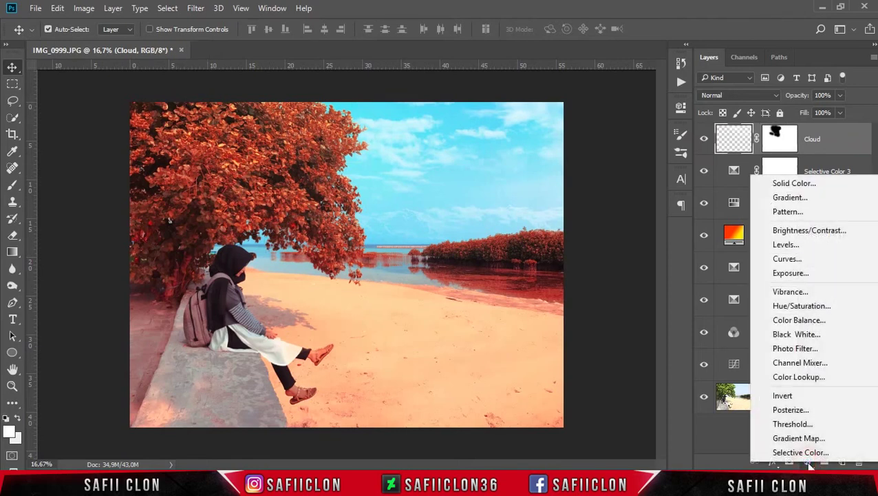
pyautogui.click(787, 259)
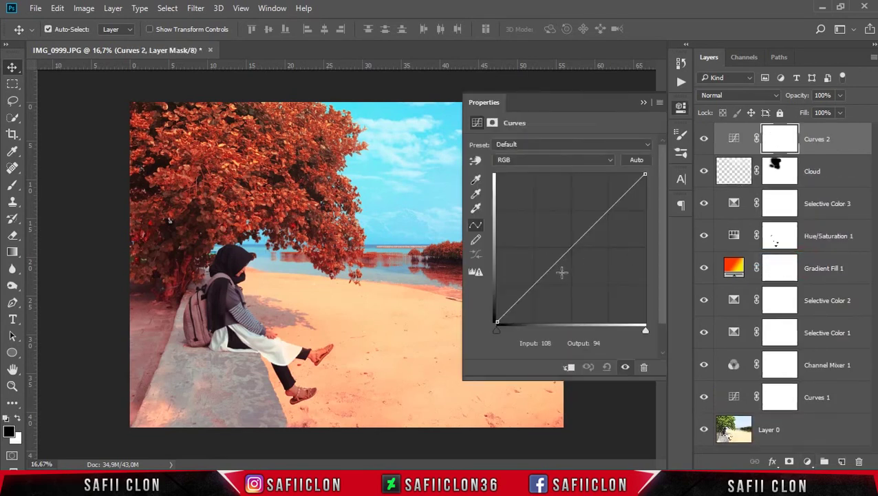
pyautogui.click(571, 247)
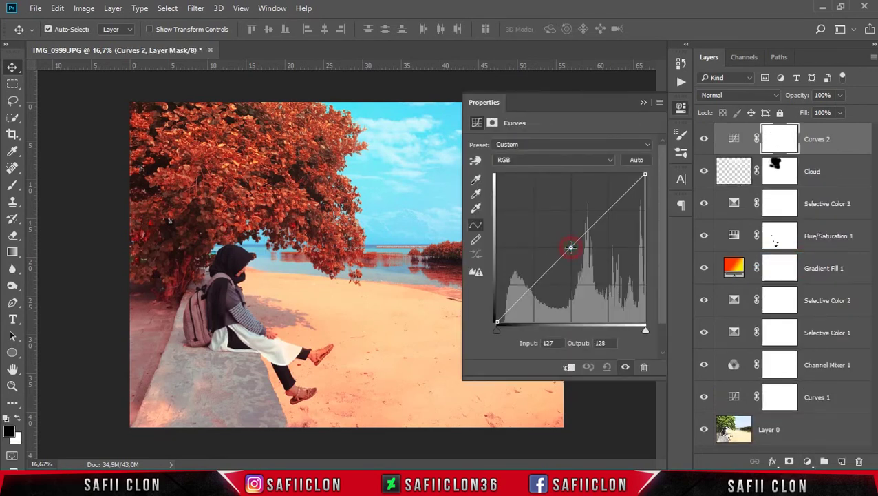
pyautogui.moveTo(496, 322); pyautogui.dragTo(495, 304)
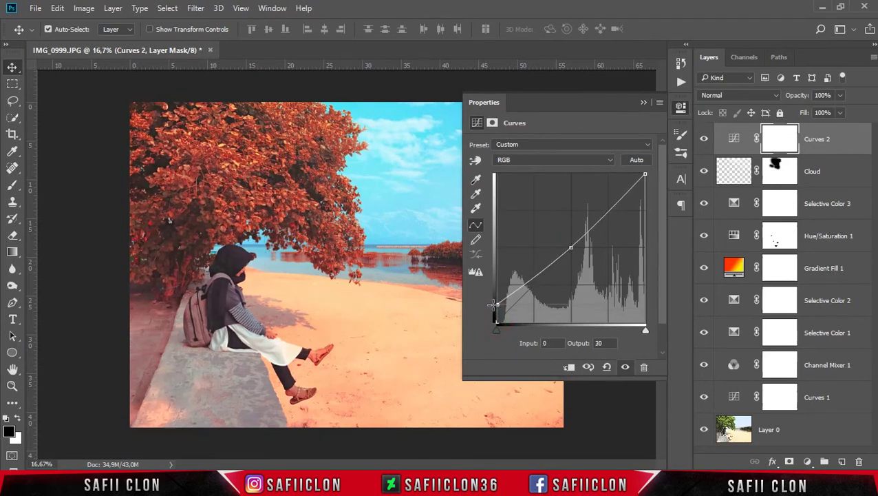
pyautogui.click(496, 305)
pyautogui.click(640, 102)
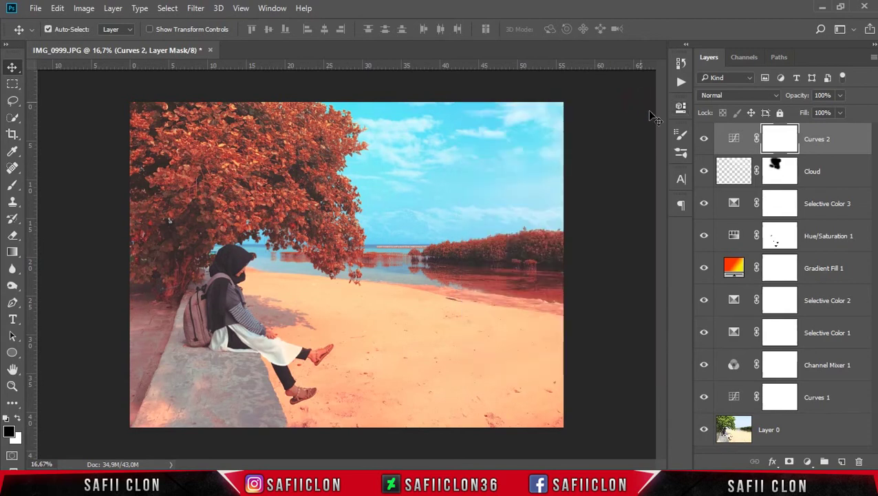
pyautogui.click(704, 140)
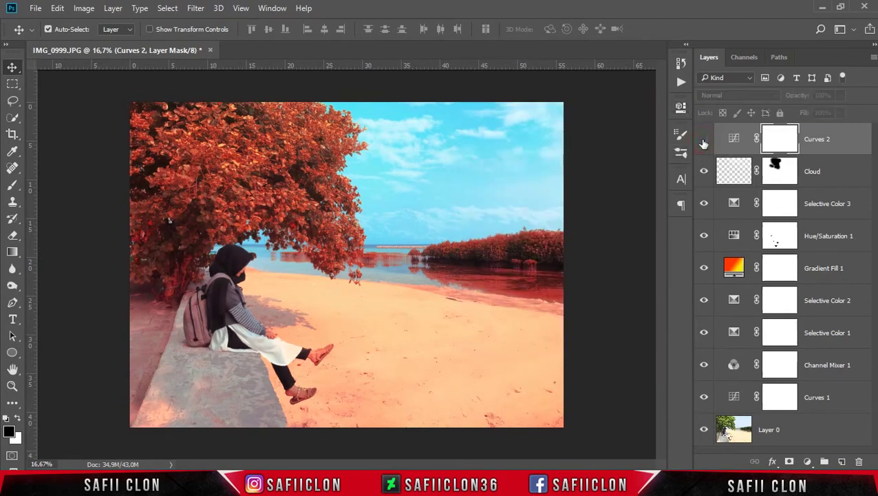
pyautogui.click(704, 140)
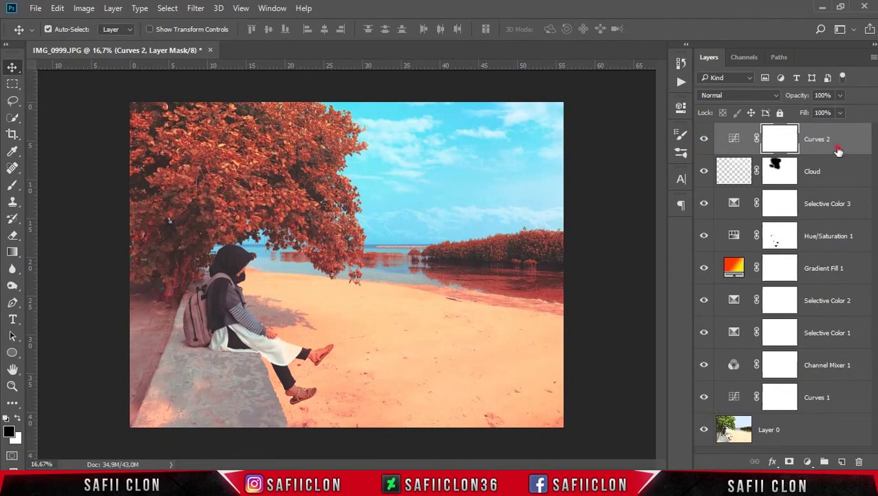
pyautogui.hotkey('ctrl', '2')
# Stamp visible layers into Layer 1, make it a Smart Object, and launch Camera Raw Filter
pyautogui.hotkey('ctrl', 'shift', 'alt', 'e')
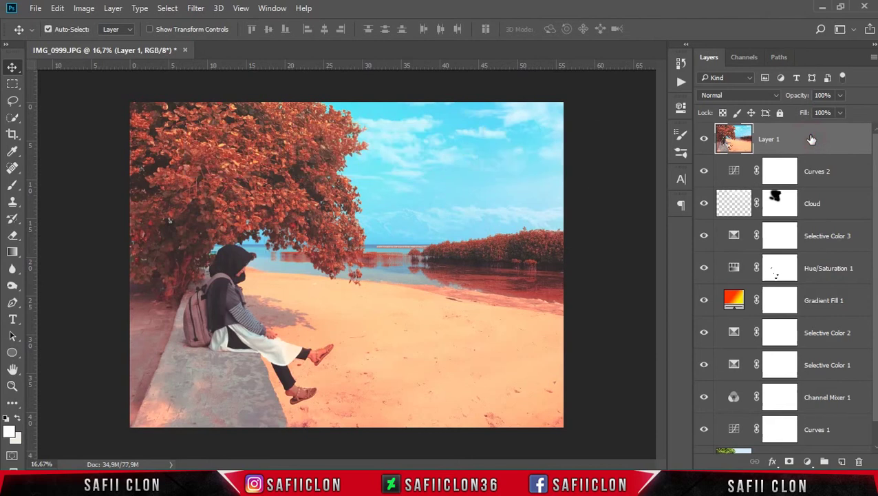
pyautogui.rightClick(811, 139)
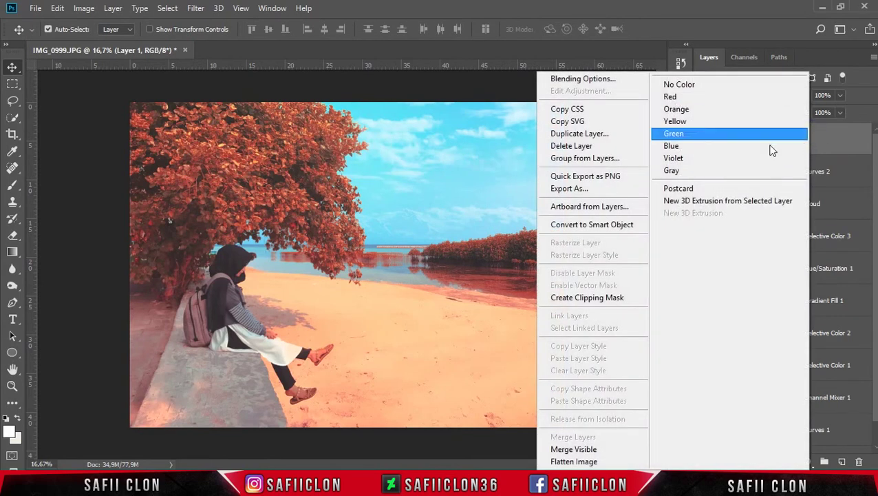
pyautogui.click(597, 229)
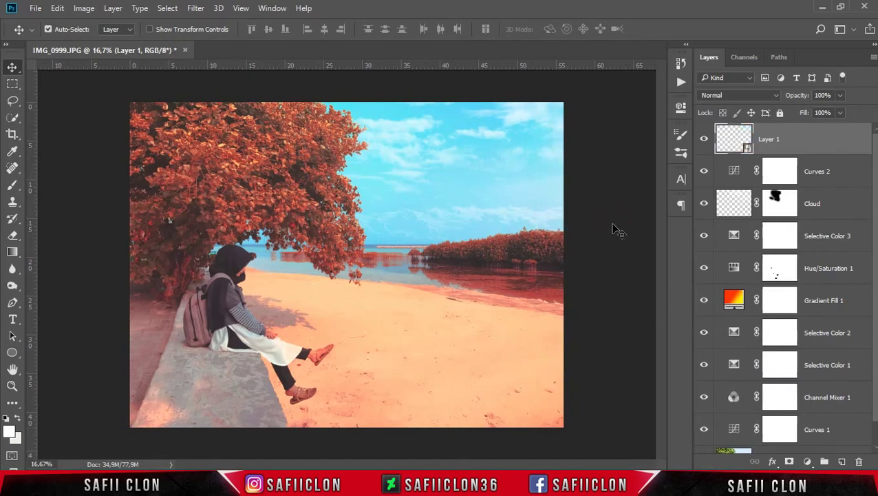
pyautogui.click(196, 9)
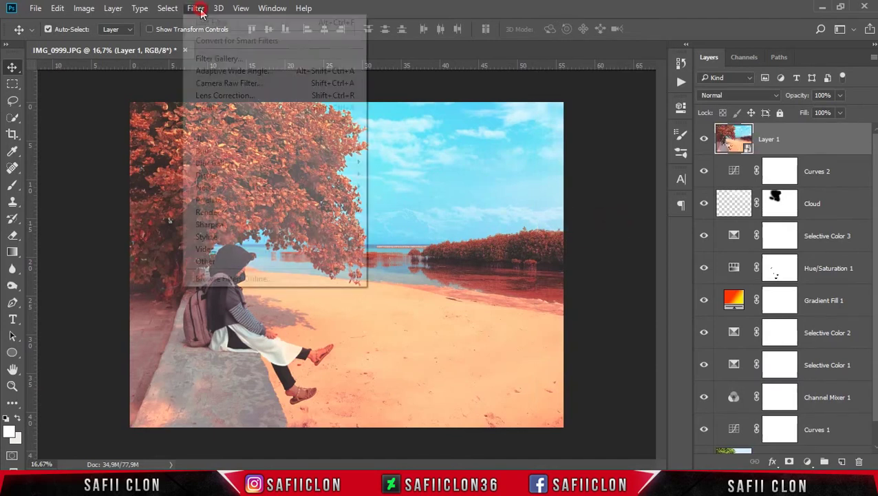
pyautogui.click(248, 83)
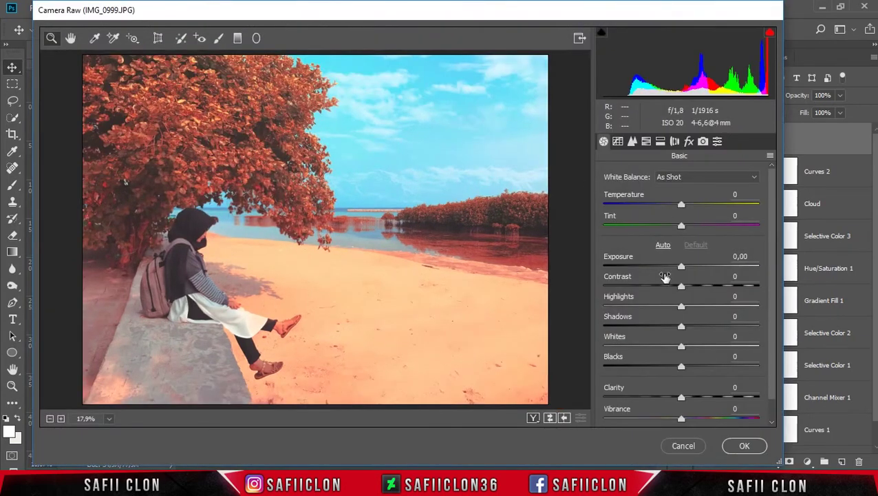
# Set Exposure -0.15, Highlights -68, Shadows +32 and Whites +24 in the Basic panel
pyautogui.moveTo(682, 267); pyautogui.dragTo(679, 268)
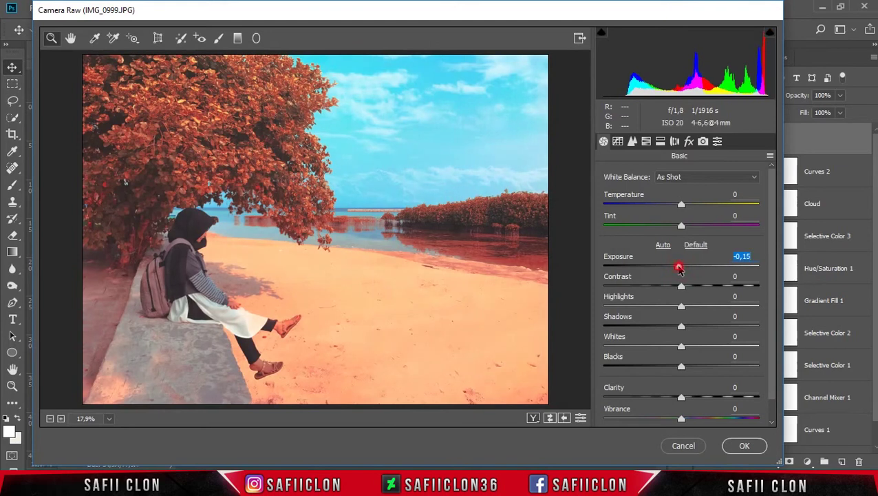
pyautogui.moveTo(682, 305); pyautogui.dragTo(631, 311)
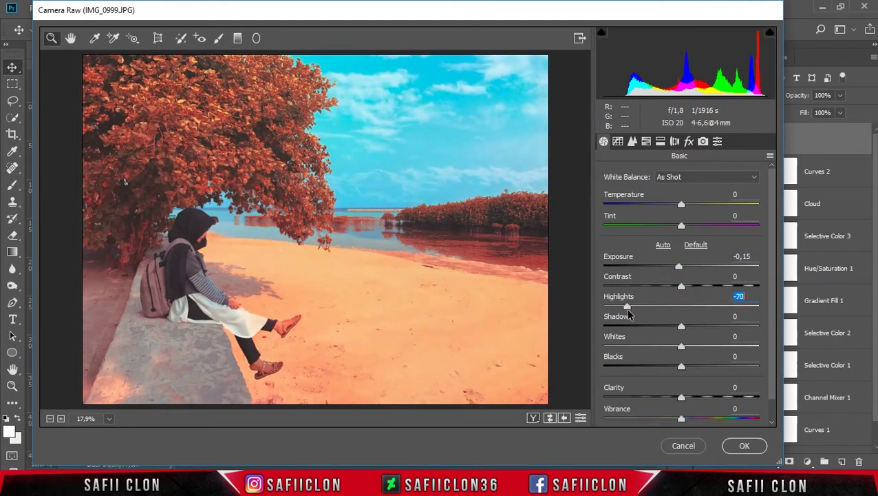
pyautogui.moveTo(682, 326); pyautogui.dragTo(708, 328)
pyautogui.press('Up')
pyautogui.press('Up')
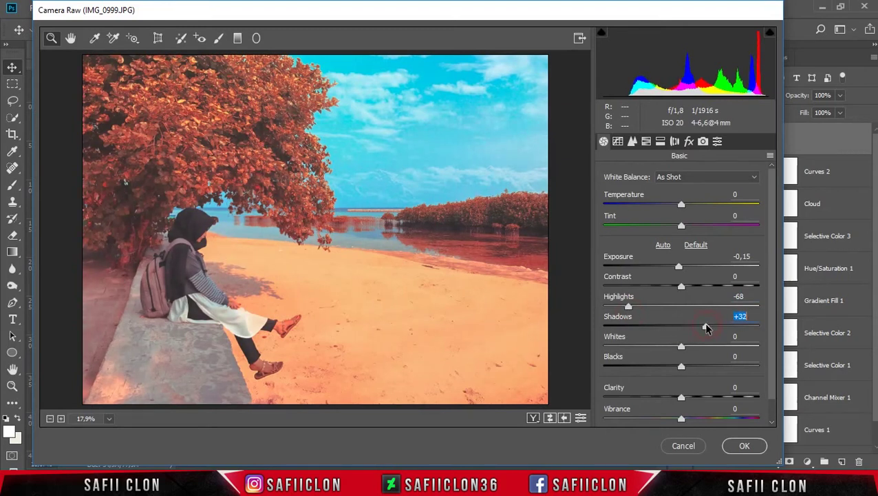
pyautogui.moveTo(681, 346)
pyautogui.mouseDown()
pyautogui.moveTo(702, 347)
pyautogui.moveTo(685, 367)
pyautogui.moveTo(698, 369)
pyautogui.moveTo(689, 403)
pyautogui.mouseUp()
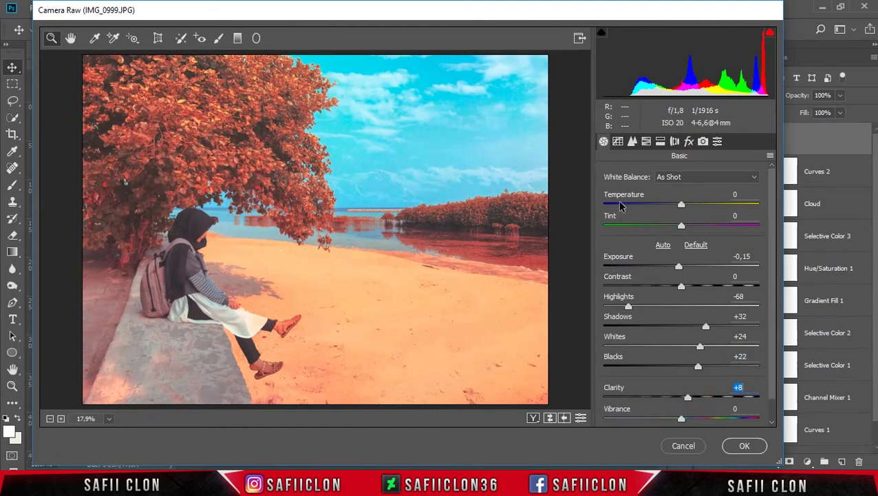
# Raise the Aquas saturation to +11 in HSL
pyautogui.click(646, 143)
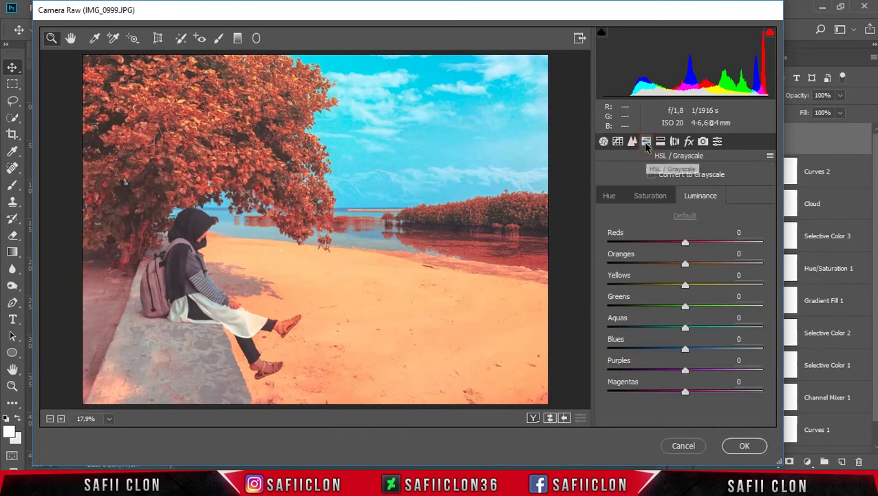
pyautogui.click(658, 197)
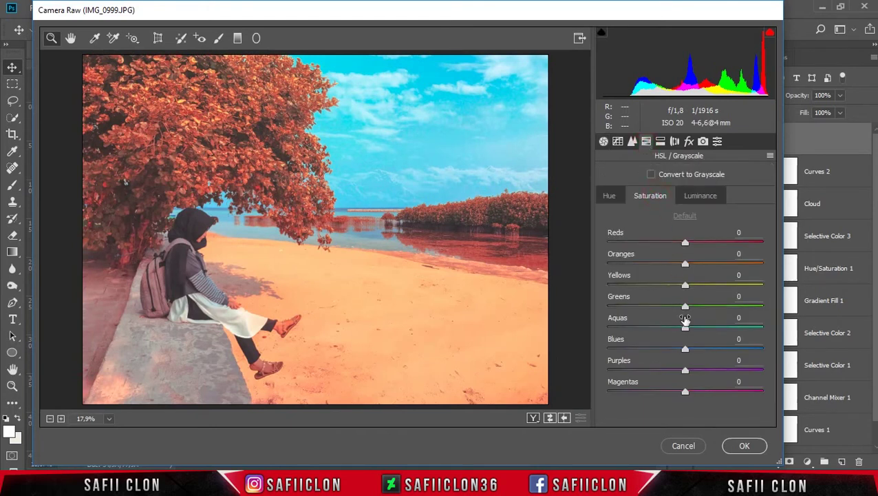
pyautogui.moveTo(688, 329); pyautogui.dragTo(697, 330)
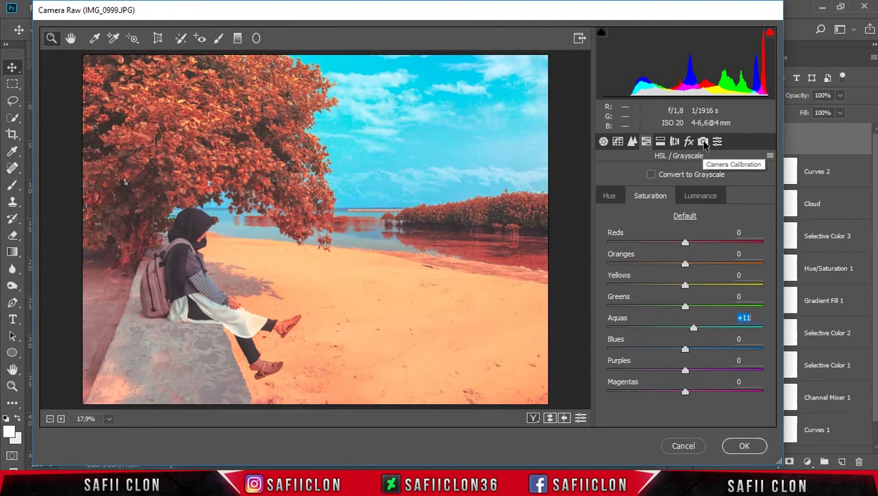
# In Calibration set Shadows Tint +26, Red Hue +56, Red Saturation -6, Green +40, Blue -38
pyautogui.click(703, 141)
pyautogui.moveTo(687, 226); pyautogui.dragTo(698, 226)
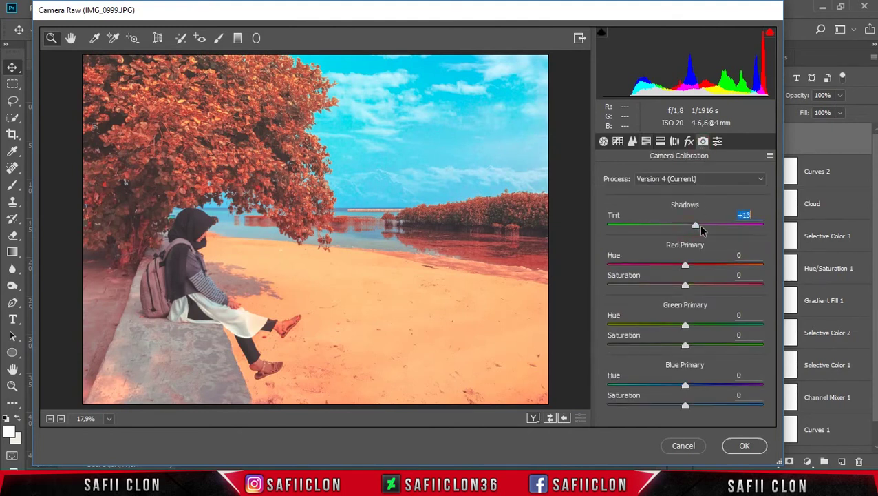
pyautogui.moveTo(686, 265); pyautogui.dragTo(702, 266)
pyautogui.moveTo(716, 267); pyautogui.dragTo(728, 264)
pyautogui.moveTo(687, 289); pyautogui.dragTo(682, 290)
pyautogui.moveTo(690, 329); pyautogui.dragTo(721, 330)
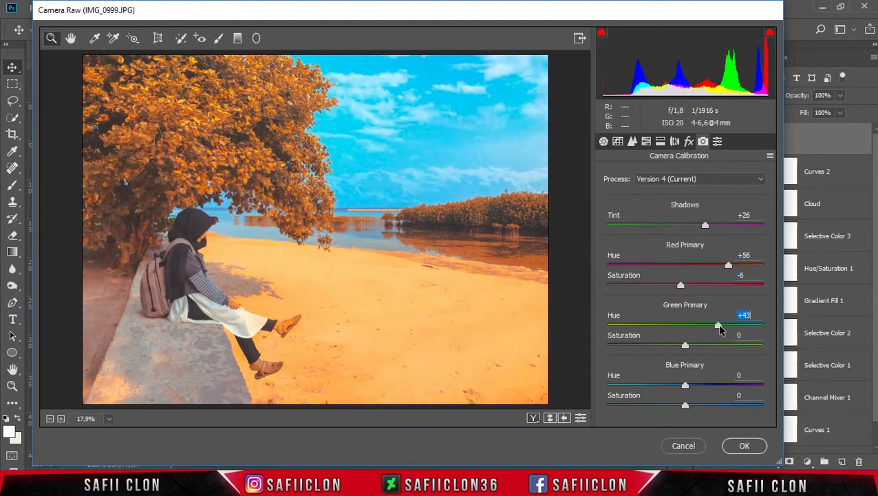
pyautogui.moveTo(686, 386); pyautogui.dragTo(654, 387)
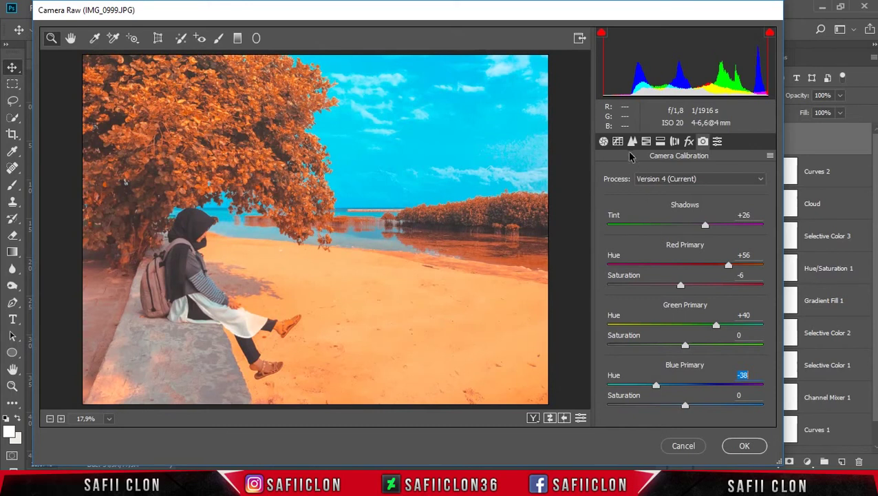
# Add a little luminance noise reduction in the Detail settings
pyautogui.click(604, 142)
pyautogui.click(632, 142)
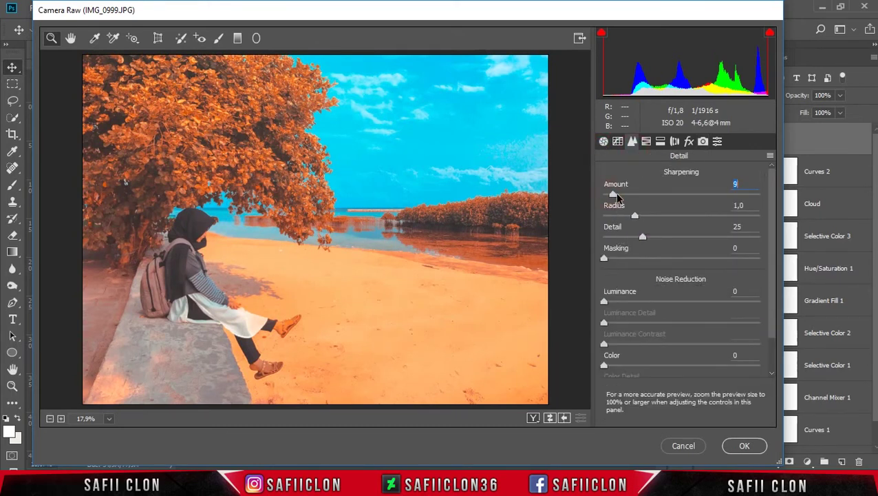
pyautogui.moveTo(606, 302); pyautogui.dragTo(629, 307)
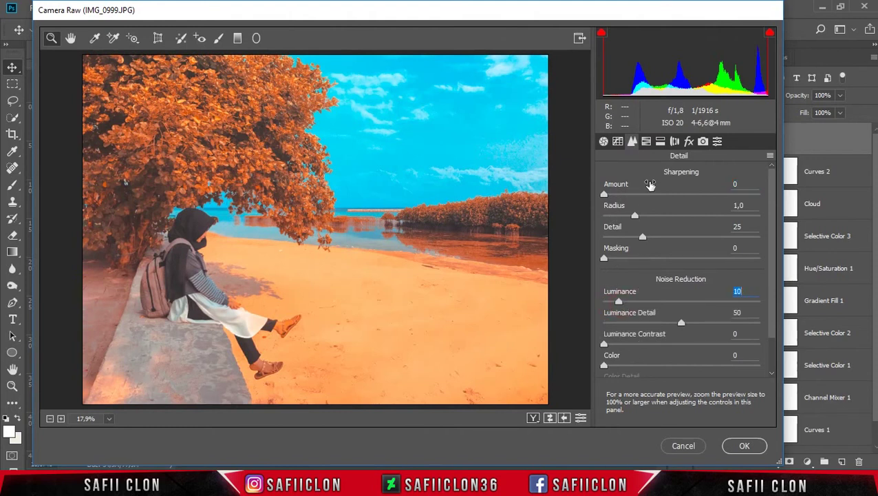
pyautogui.click(604, 141)
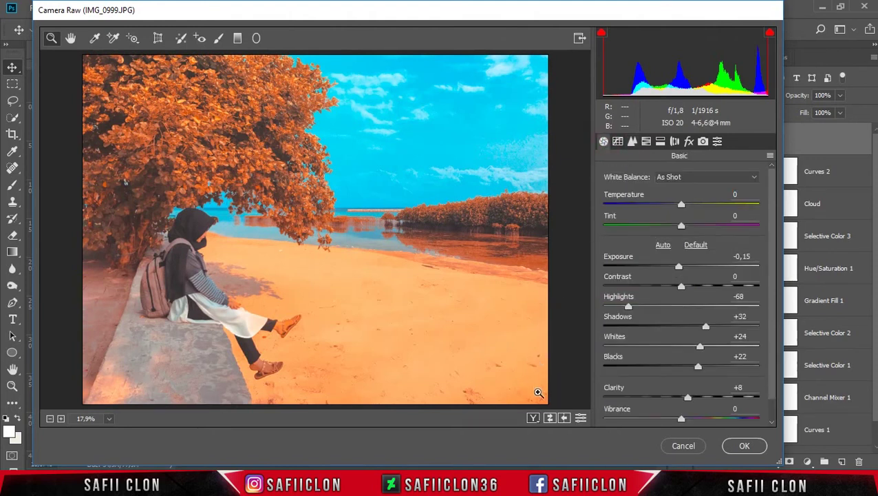
# Return the preview to single view, apply the Camera Raw filter, and mask Layer 1
pyautogui.click(534, 417)
pyautogui.click(534, 418)
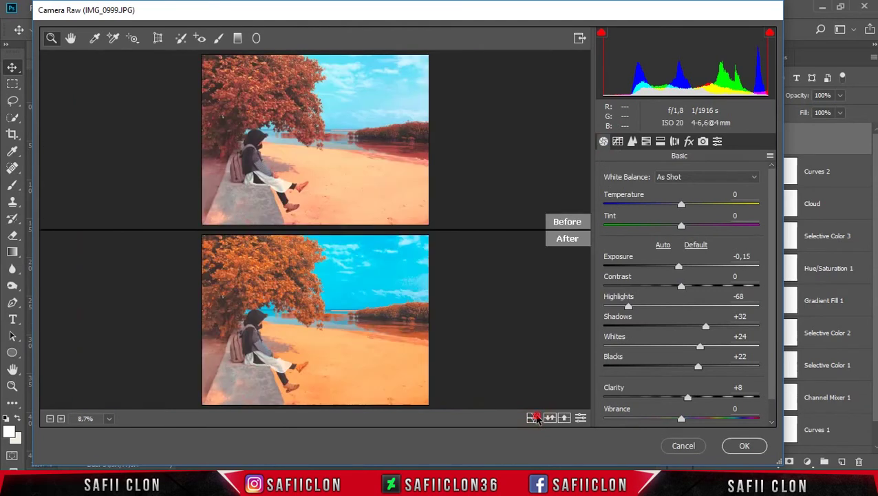
pyautogui.click(534, 417)
pyautogui.click(535, 418)
pyautogui.click(534, 418)
pyautogui.click(534, 418)
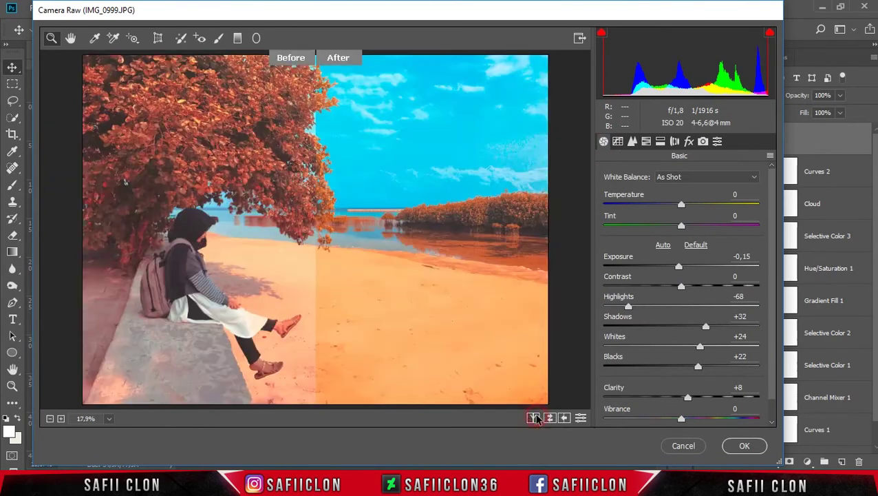
pyautogui.click(534, 418)
pyautogui.click(535, 418)
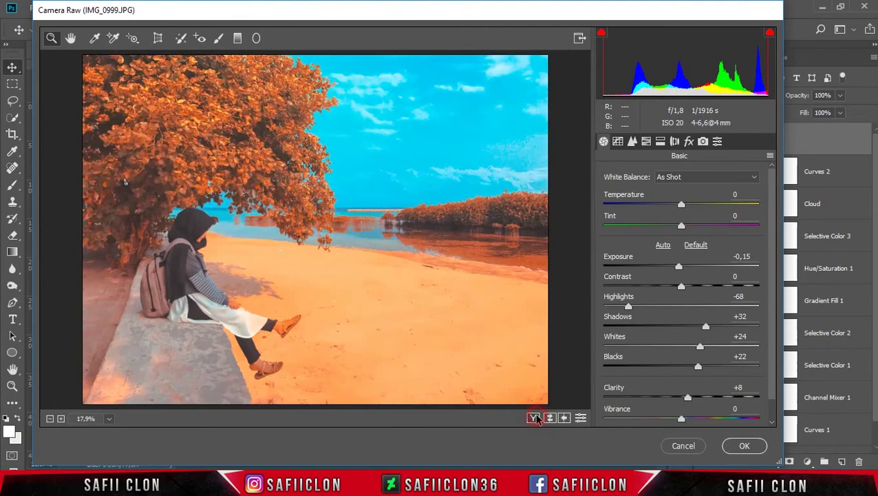
pyautogui.click(731, 446)
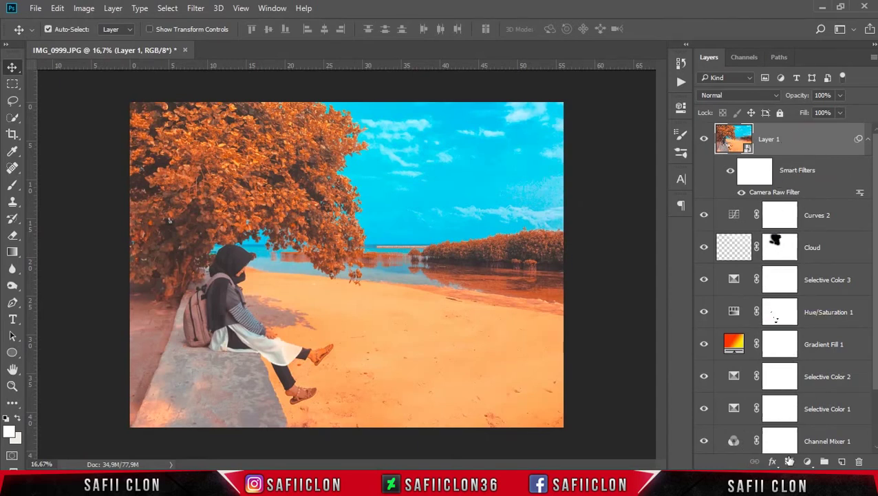
pyautogui.click(791, 461)
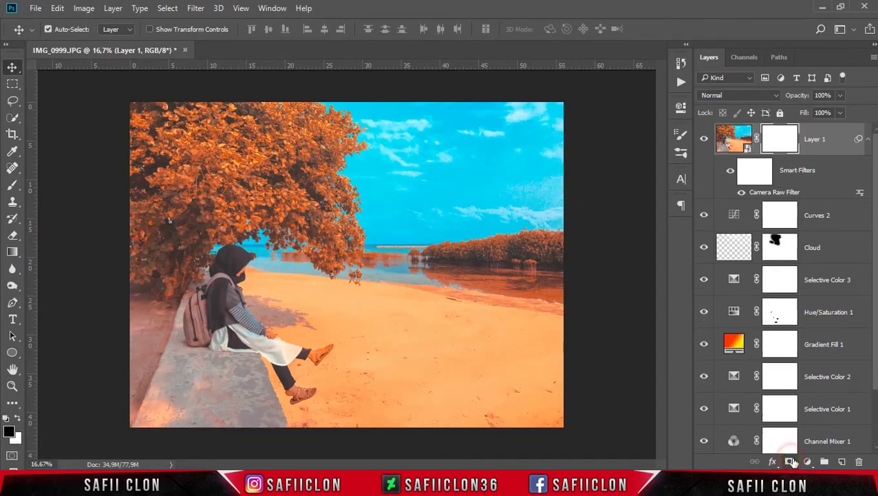
# Set up the standard Brush at about 90 px and 24% opacity, zoomed to 66.67%
pyautogui.click(14, 184)
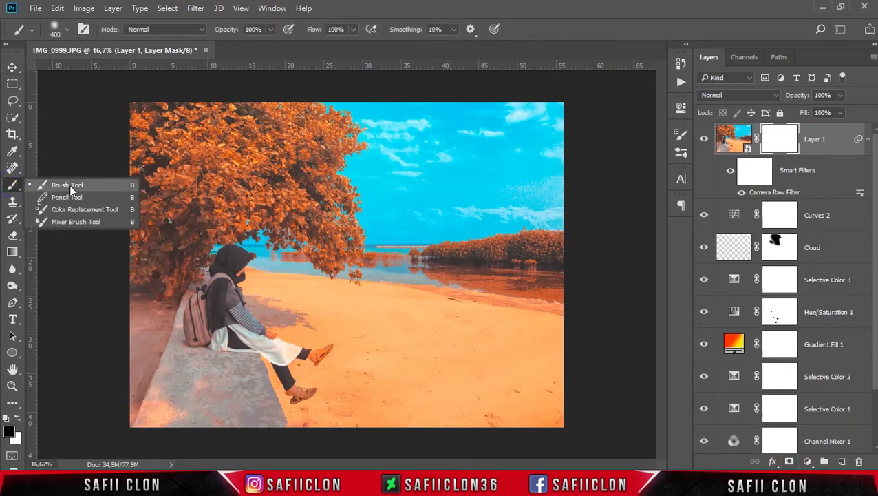
pyautogui.click(76, 186)
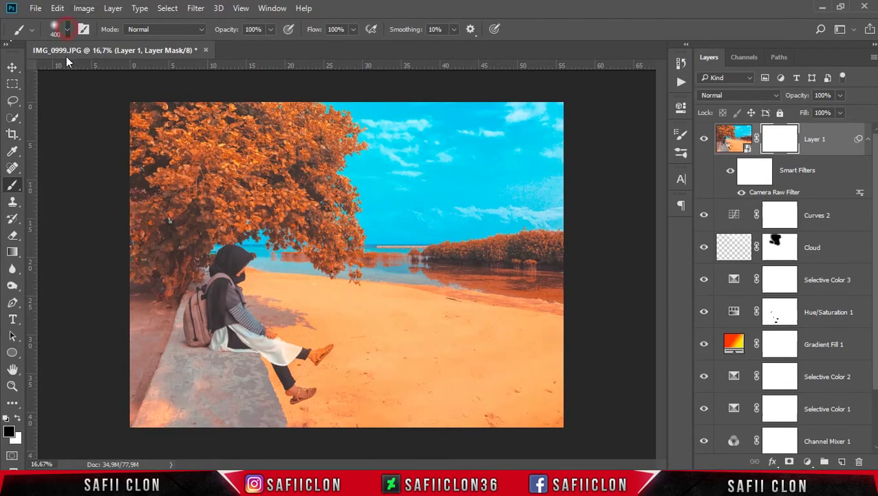
pyautogui.click(67, 29)
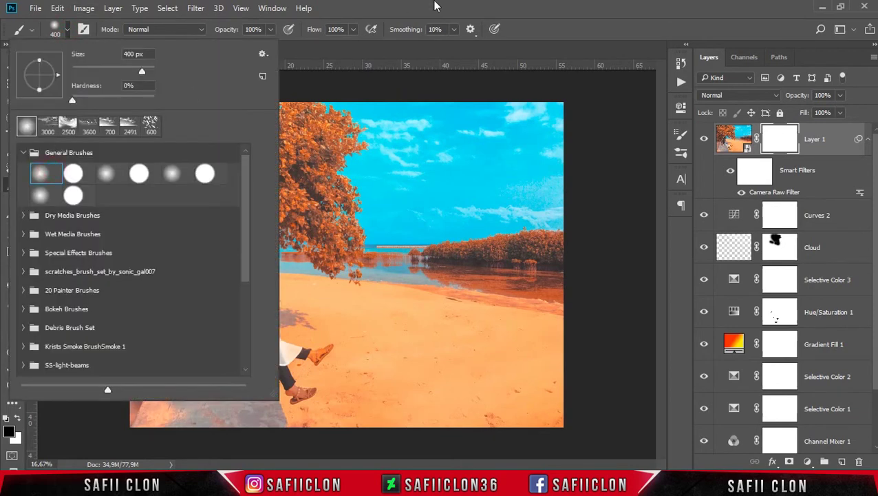
pyautogui.click(434, 6)
pyautogui.hotkey('ctrl', '+')
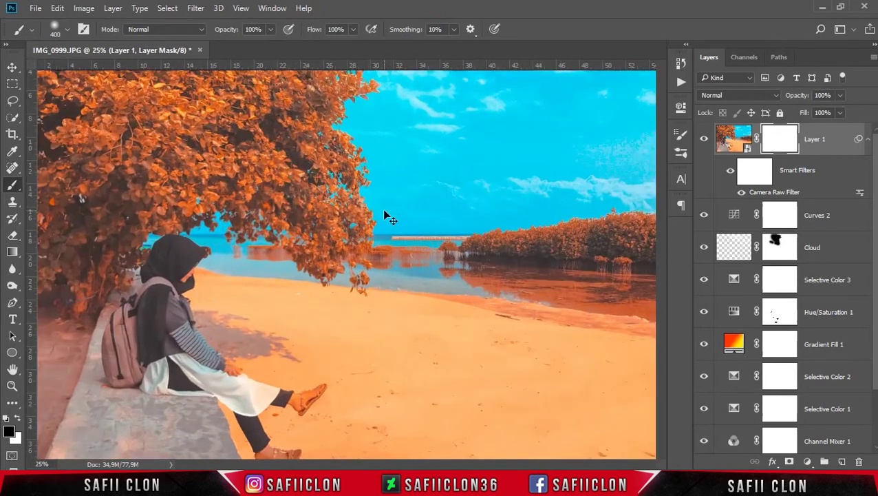
pyautogui.hotkey('ctrl', '+')
pyautogui.hotkey('ctrl', '+')
pyautogui.hotkey('ctrl', '+')
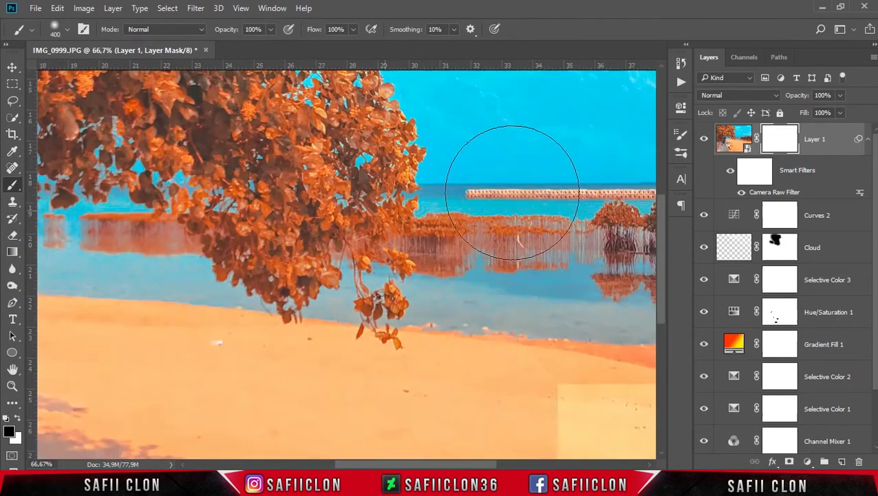
pyautogui.moveTo(659, 246); pyautogui.dragTo(658, 319)
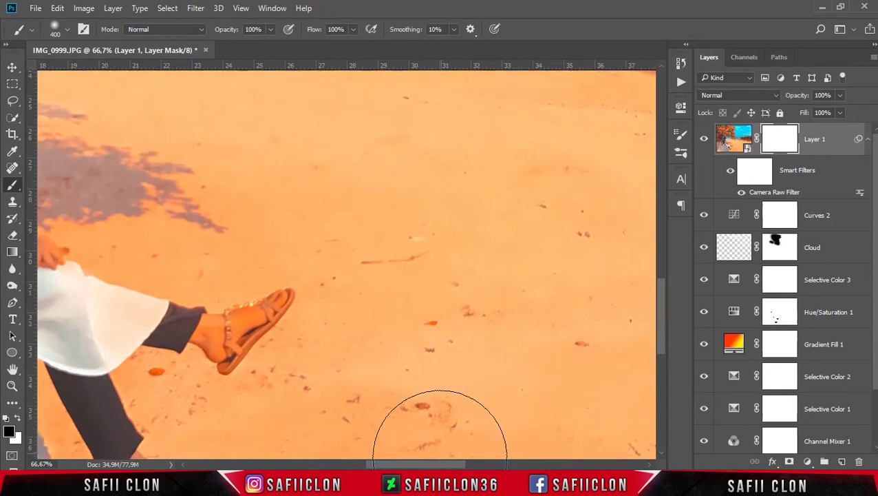
pyautogui.moveTo(434, 465); pyautogui.dragTo(406, 465)
pyautogui.press('[')
pyautogui.press('[')
pyautogui.press('[')
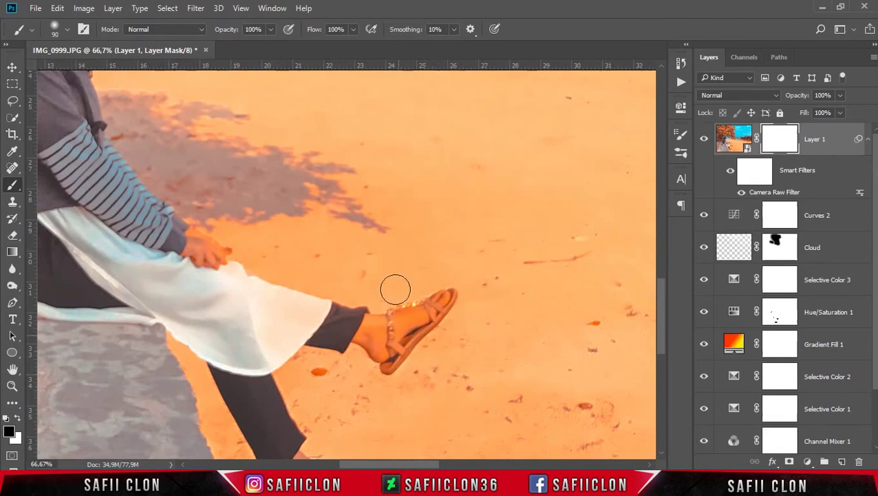
pyautogui.click(272, 30)
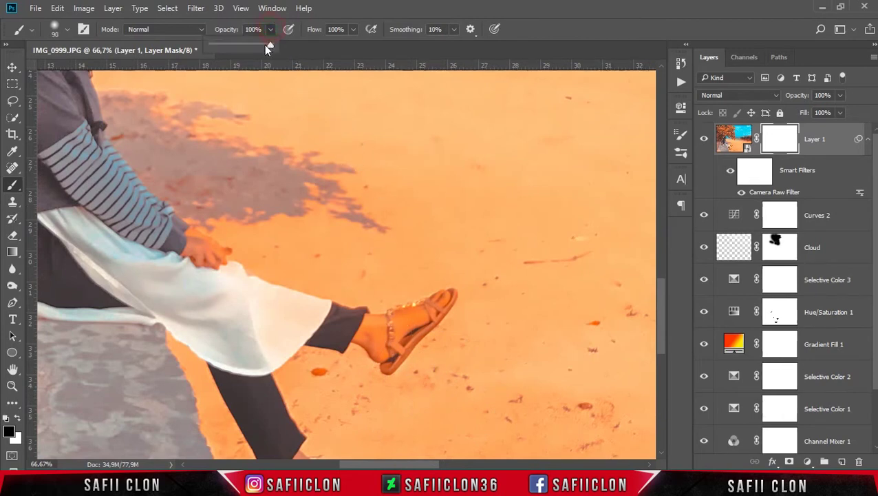
pyautogui.moveTo(227, 53); pyautogui.dragTo(224, 54)
pyautogui.press('[')
pyautogui.press('[')
pyautogui.press('[')
# Paint the mask softly over the ankles, straps, soles and heels, then zoom back out
pyautogui.moveTo(389, 333); pyautogui.dragTo(369, 329)
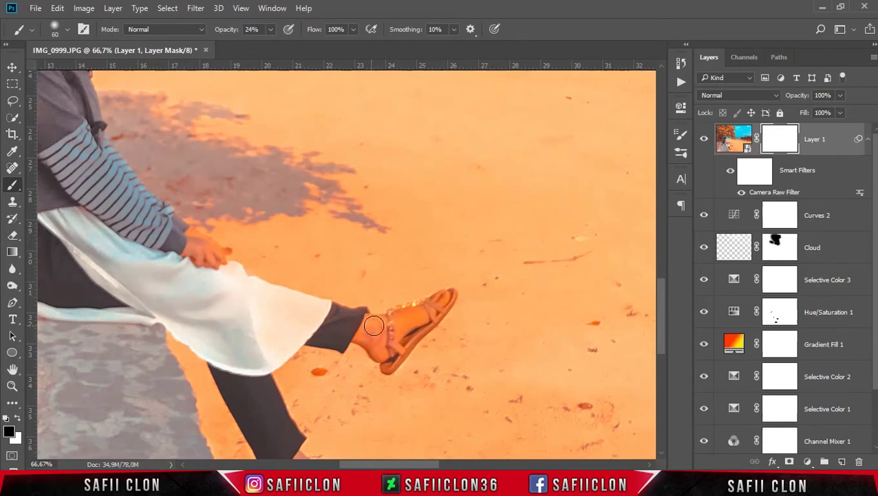
pyautogui.moveTo(417, 315)
pyautogui.mouseDown()
pyautogui.moveTo(403, 325)
pyautogui.moveTo(430, 301)
pyautogui.moveTo(420, 306)
pyautogui.mouseUp()
pyautogui.press('[')
pyautogui.press('[')
pyautogui.moveTo(398, 352); pyautogui.dragTo(392, 359)
pyautogui.scroll(-4, 652, 294)
pyautogui.moveTo(284, 352); pyautogui.dragTo(275, 347)
pyautogui.press(']')
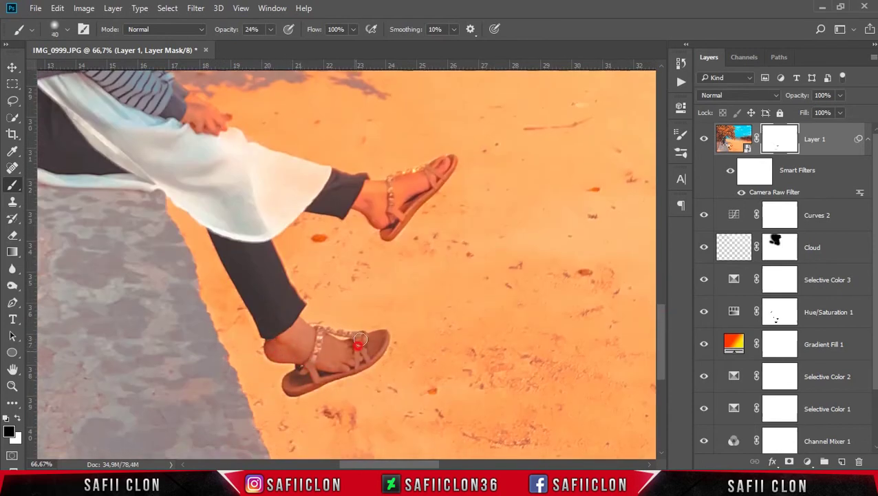
pyautogui.scroll(5, 661, 313)
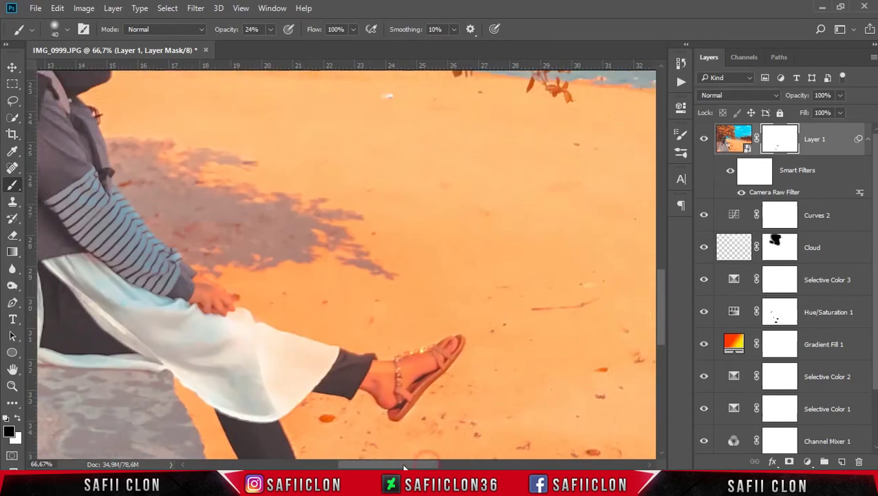
pyautogui.hscroll(-5, 345, 310)
pyautogui.scroll(5, 289, 248)
pyautogui.press('[')
pyautogui.press('[')
pyautogui.press('[')
pyautogui.press('[')
pyautogui.hotkey('ctrl', '-')
pyautogui.hotkey('ctrl', '-')
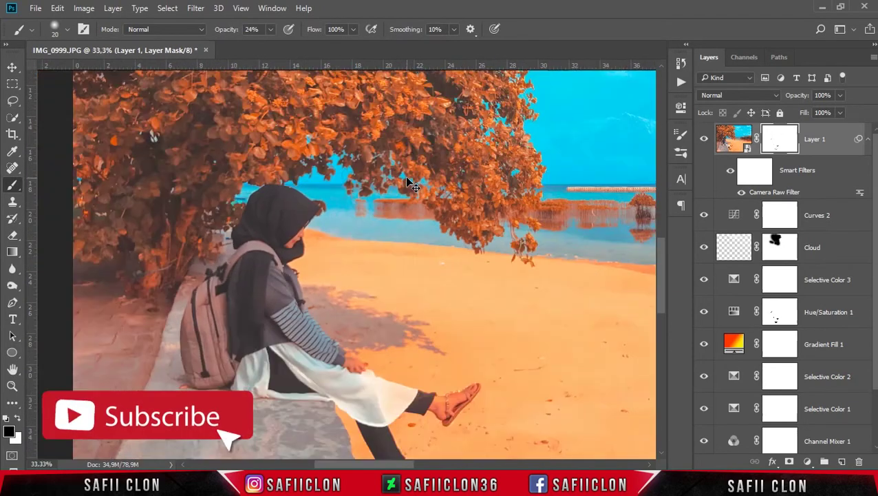
pyautogui.hotkey('ctrl', '-')
pyautogui.hotkey('ctrl', '-')
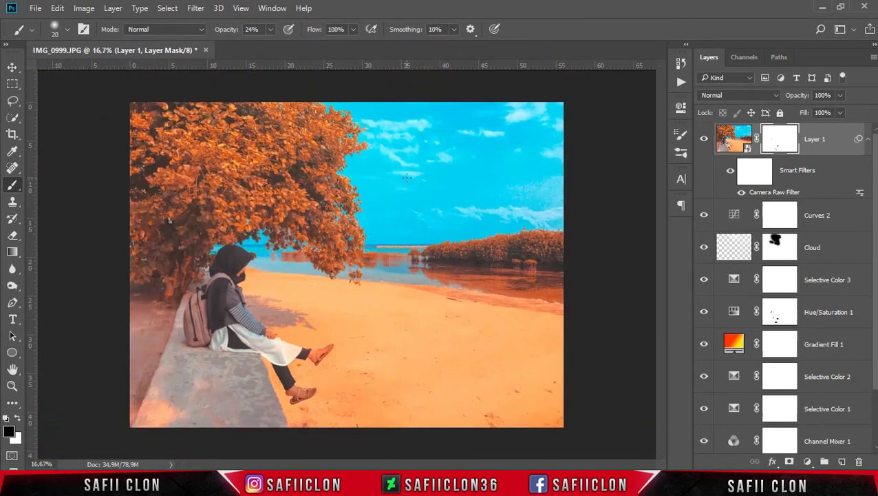
# Select Layer 1 through Curves 1, choose Group from Layers and begin naming it Teal & Orange
pyautogui.click(11, 67)
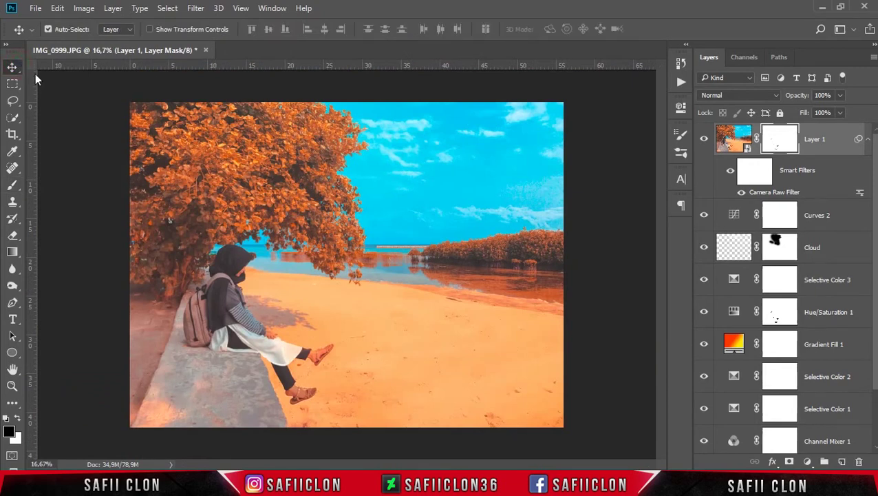
pyautogui.click(843, 138)
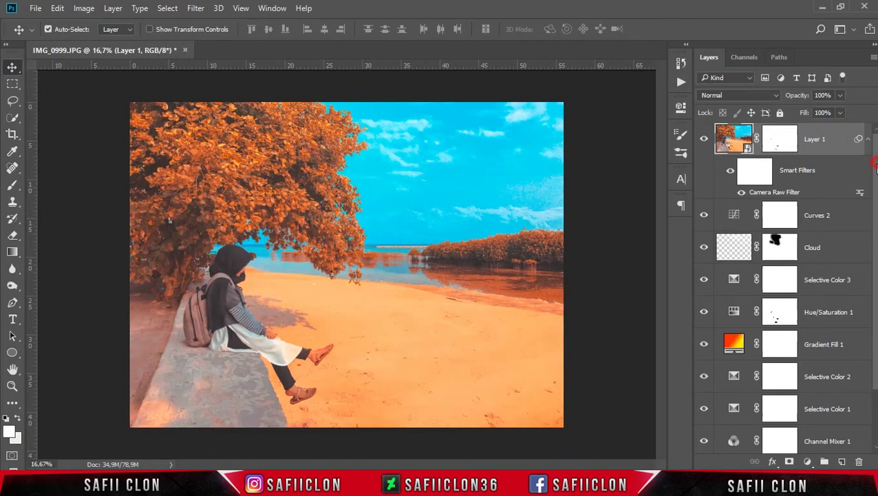
pyautogui.moveTo(875, 165); pyautogui.dragTo(875, 222)
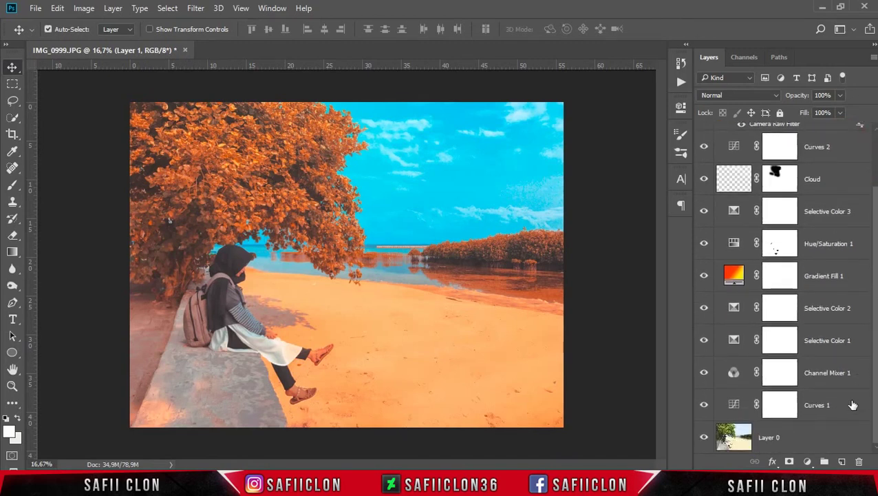
pyautogui.click(852, 405)
pyautogui.rightClick(852, 405)
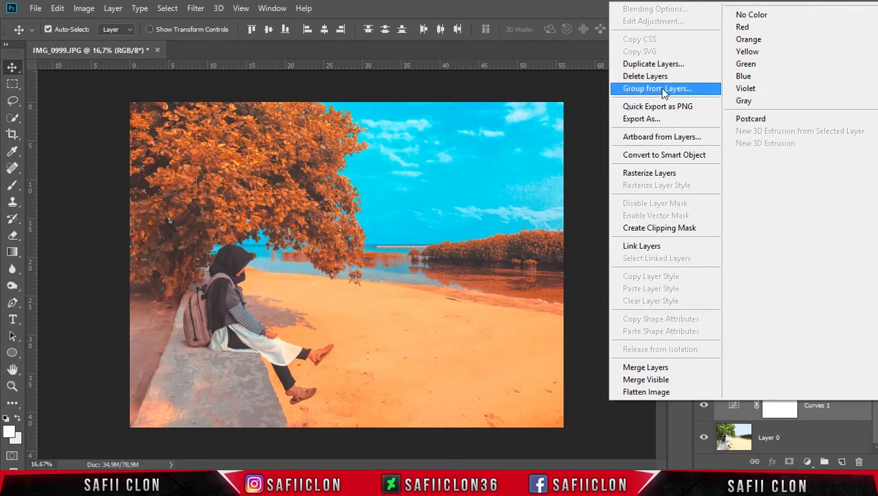
pyautogui.click(657, 89)
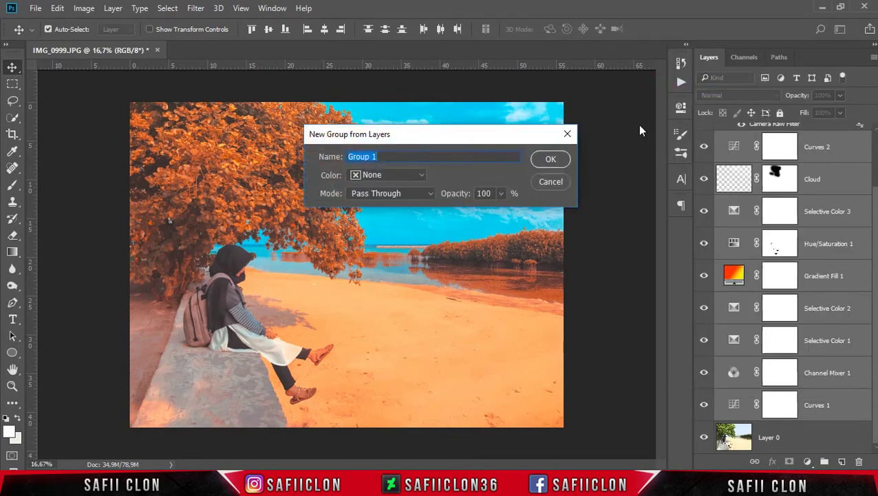
pyautogui.write('Tea')
# Create the Teal & Orange group and toggle its visibility to compare before and after
pyautogui.click(549, 159)
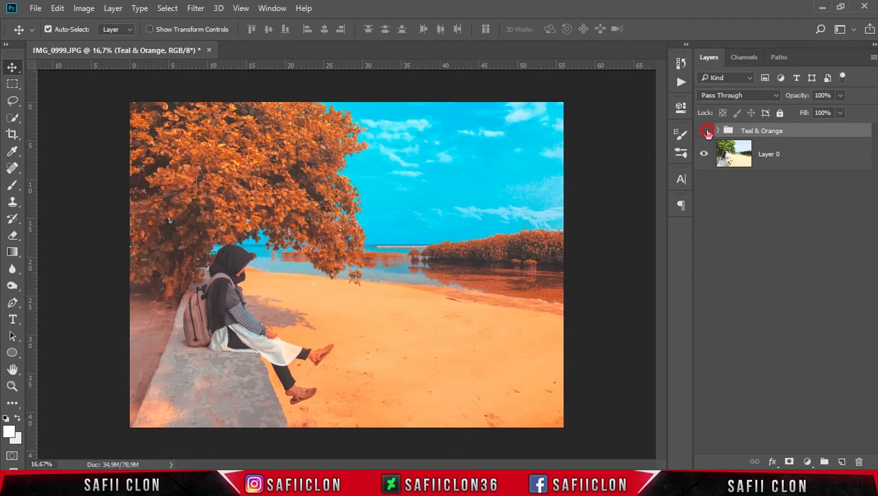
pyautogui.click(706, 131)
pyautogui.click(706, 131)
pyautogui.click(706, 130)
pyautogui.click(705, 131)
pyautogui.click(705, 131)
pyautogui.click(706, 131)
pyautogui.click(706, 131)
pyautogui.click(707, 132)
pyautogui.scroll(-2, 660, 307)
# Drag Layer 1 out of the group to sit above Teal & Orange, then collapse the group
pyautogui.click(717, 131)
pyautogui.click(718, 131)
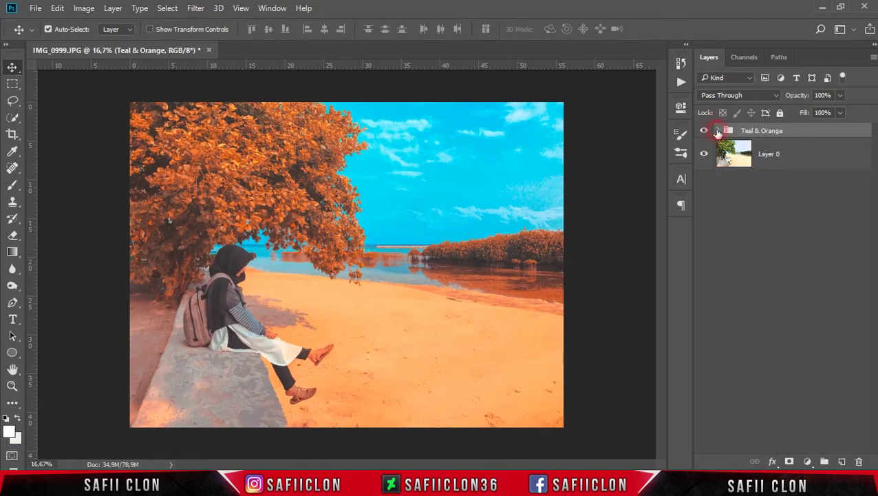
pyautogui.click(14, 66)
pyautogui.click(719, 131)
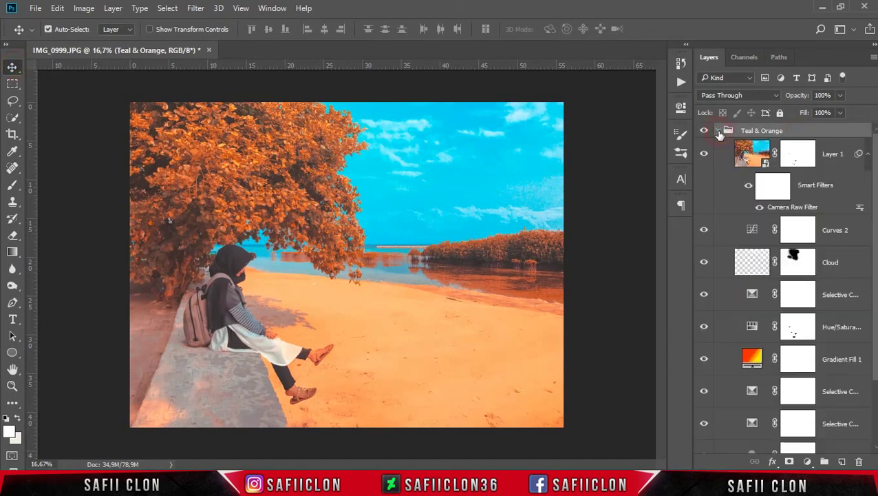
pyautogui.moveTo(835, 160); pyautogui.dragTo(833, 152)
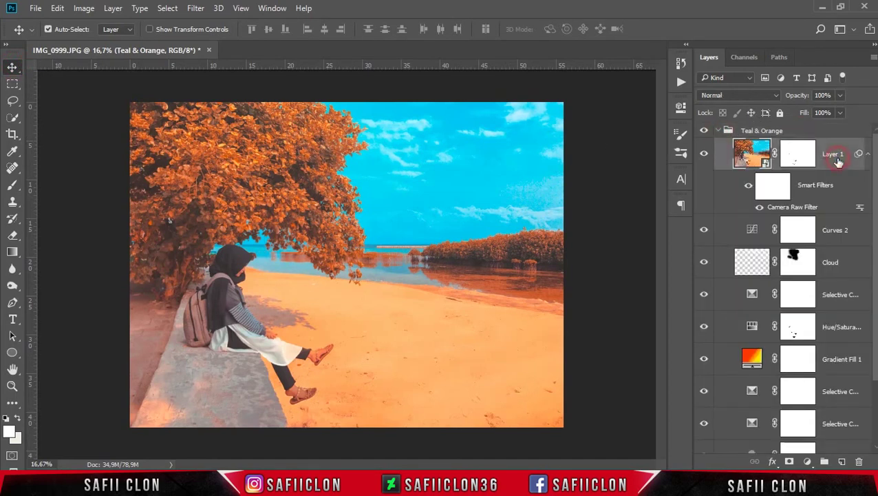
pyautogui.moveTo(833, 151); pyautogui.dragTo(826, 125)
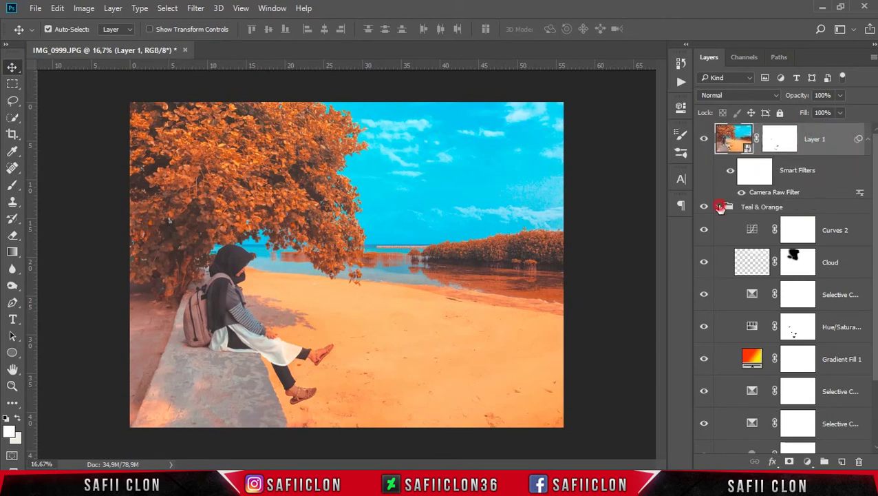
pyautogui.click(720, 206)
pyautogui.click(787, 206)
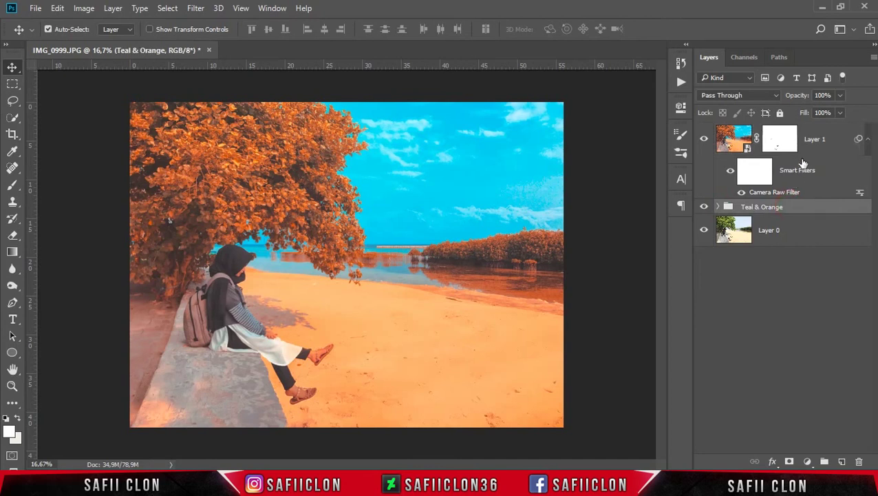
pyautogui.click(832, 135)
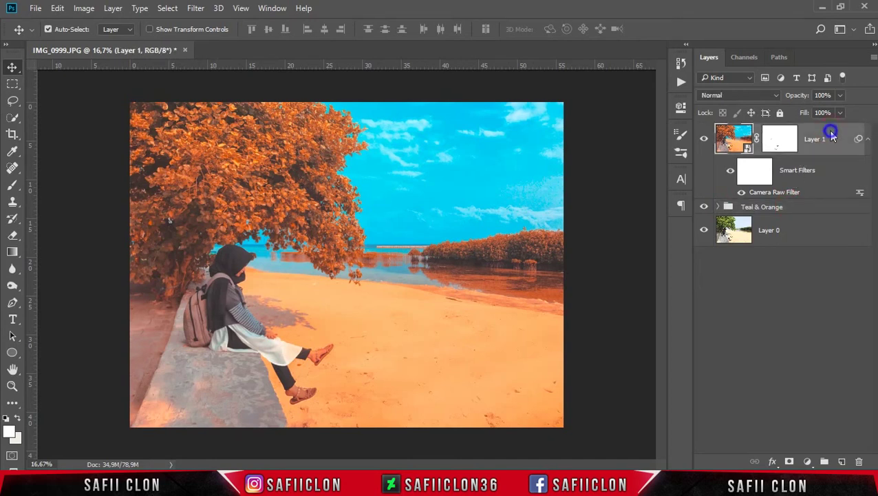
# Put Layer 1 into a new group named Camera RAW and hide that group
pyautogui.rightClick(832, 136)
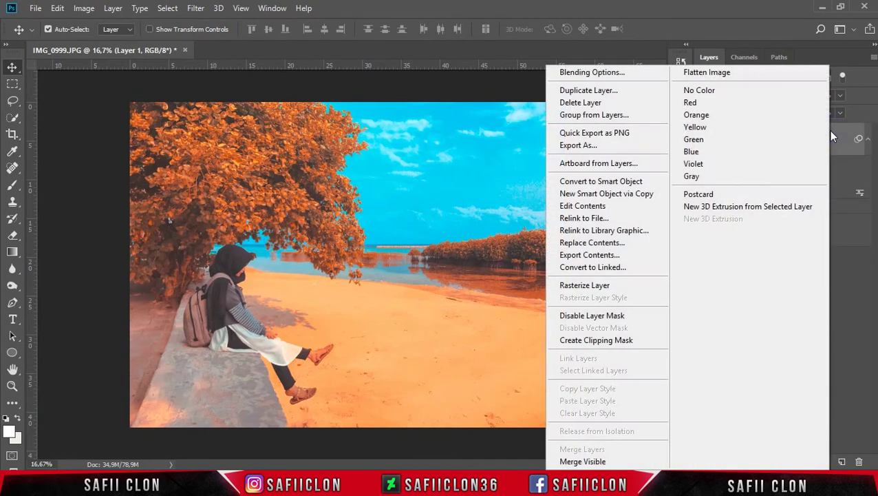
pyautogui.click(618, 116)
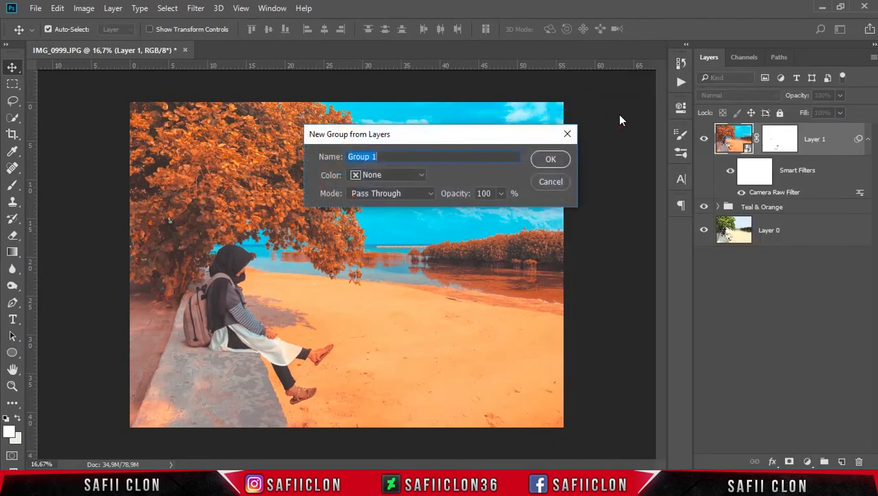
pyautogui.write('Camera RAW')
pyautogui.click(552, 160)
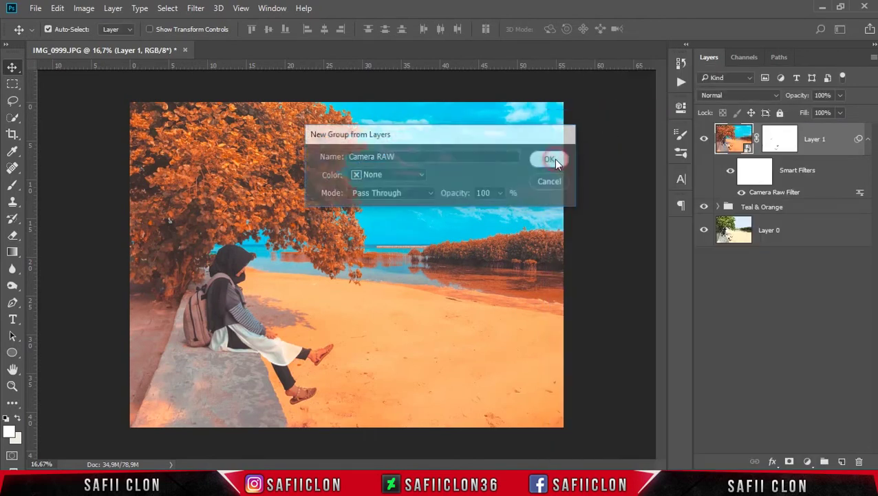
pyautogui.click(718, 130)
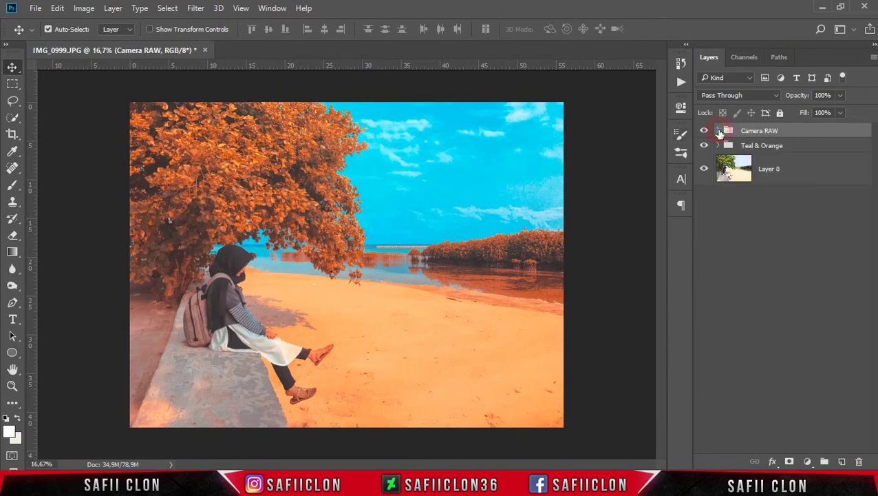
pyautogui.click(747, 147)
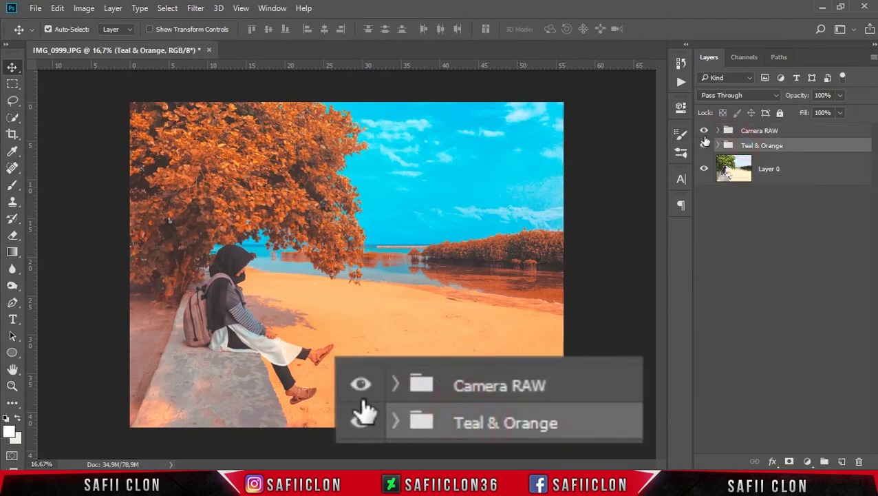
pyautogui.click(705, 131)
# Convert Layer 0 into a Background layer, then select the Teal & Orange group
pyautogui.click(796, 175)
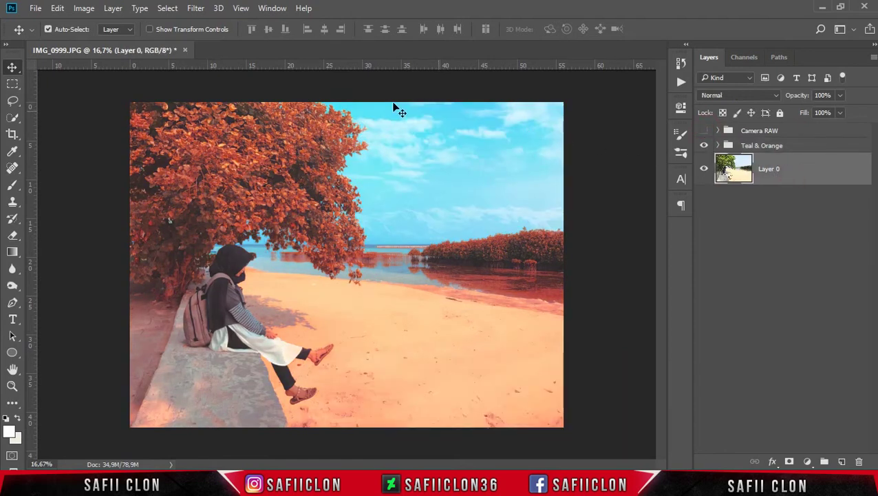
pyautogui.click(120, 13)
pyautogui.moveTo(148, 19)
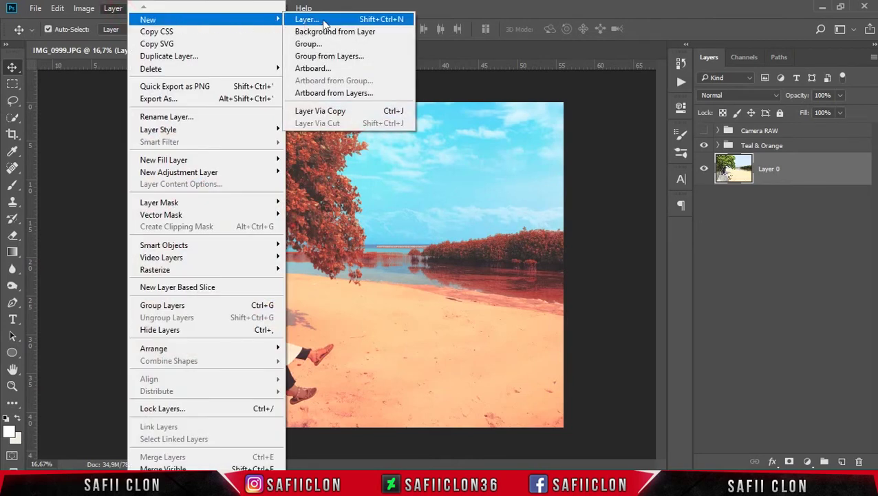
pyautogui.click(341, 33)
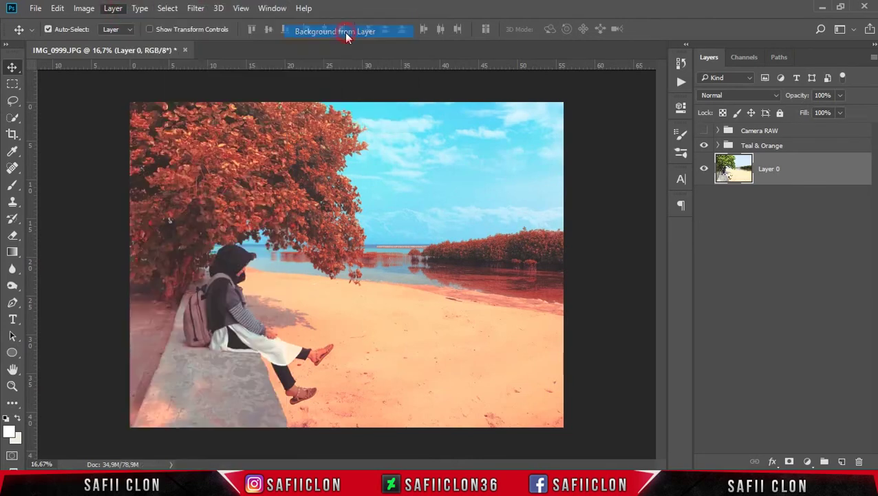
pyautogui.click(804, 146)
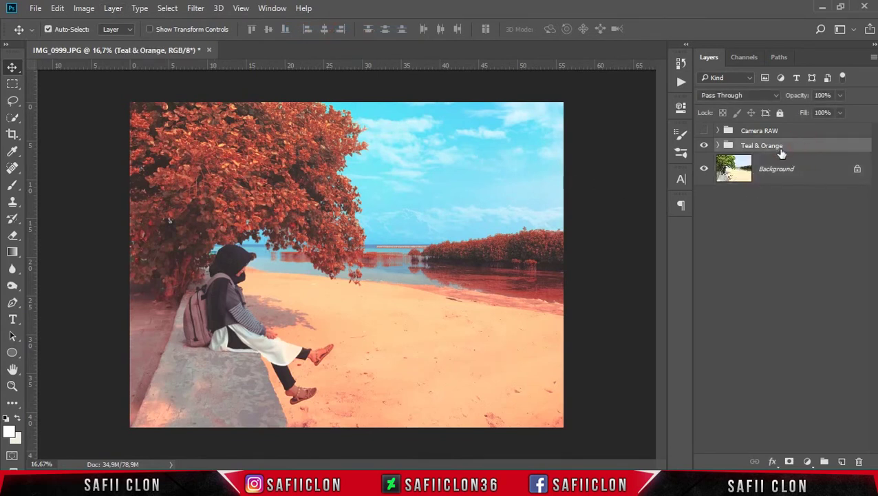
# Start a Color Lookup Tables export with a new description replacing the default text
pyautogui.click(36, 9)
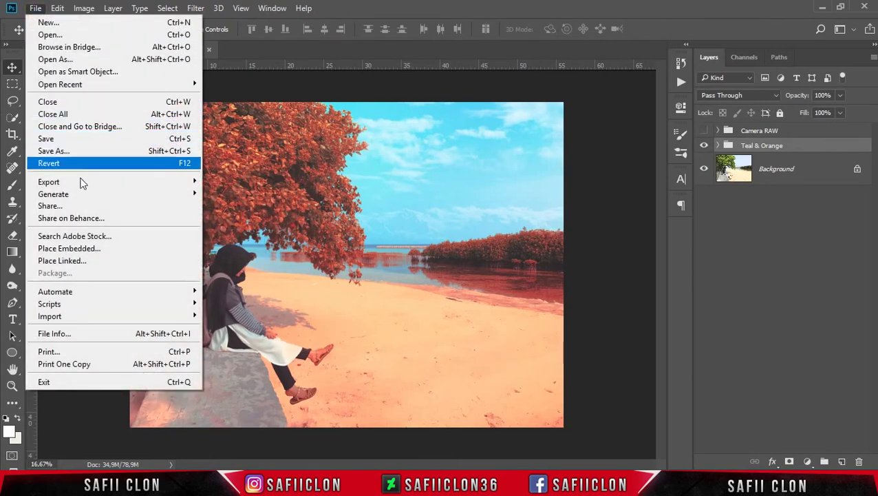
pyautogui.moveTo(49, 182)
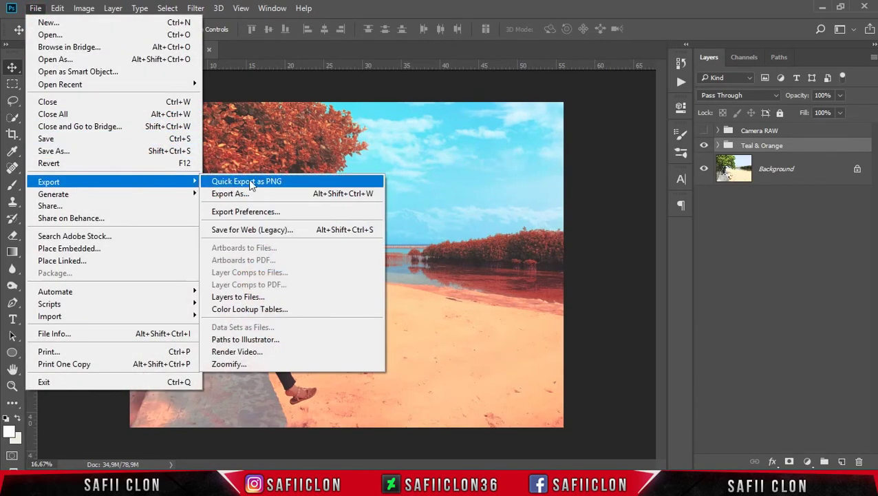
pyautogui.click(262, 311)
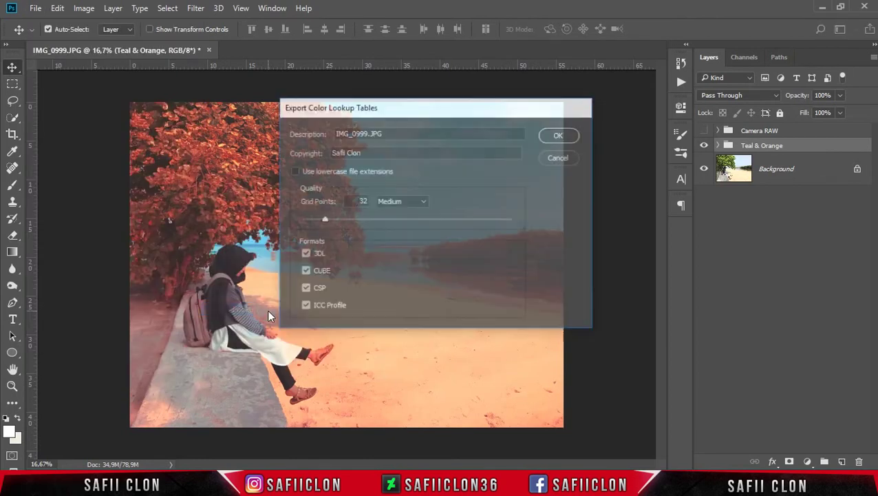
pyautogui.moveTo(397, 133); pyautogui.dragTo(329, 143)
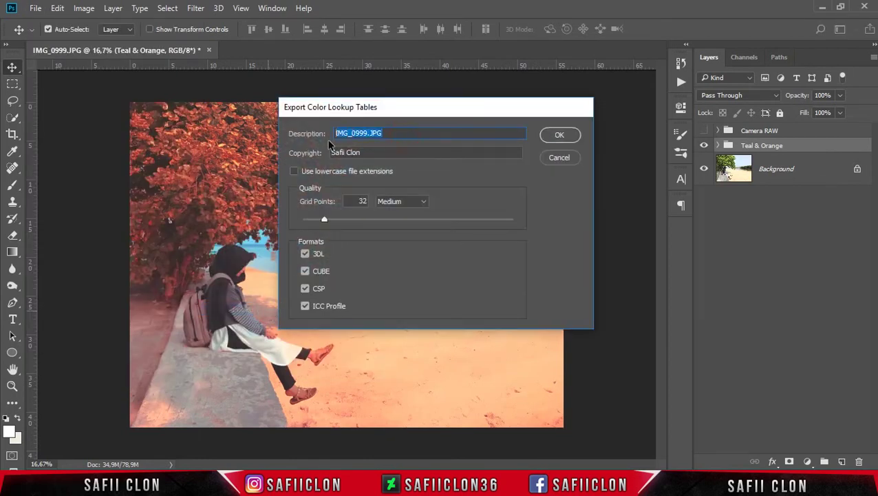
pyautogui.write('Teal & Orange')
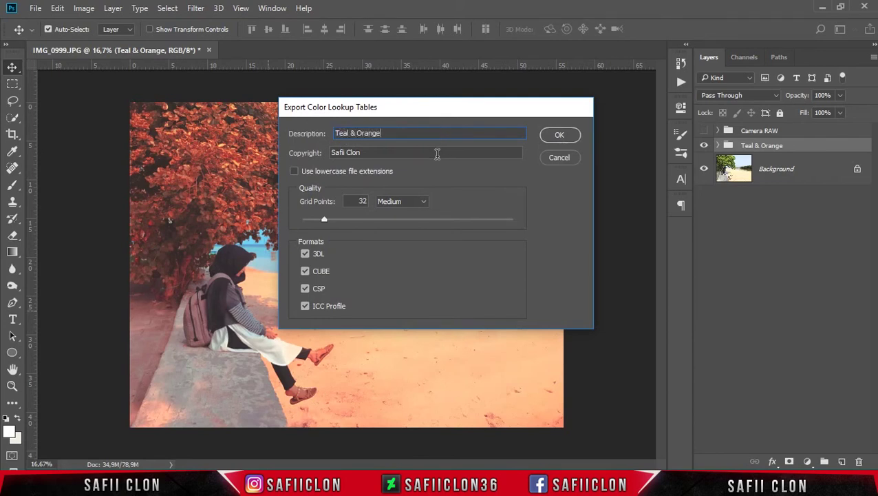
pyautogui.moveTo(437, 153); pyautogui.dragTo(333, 153)
pyautogui.click(456, 171)
pyautogui.click(560, 136)
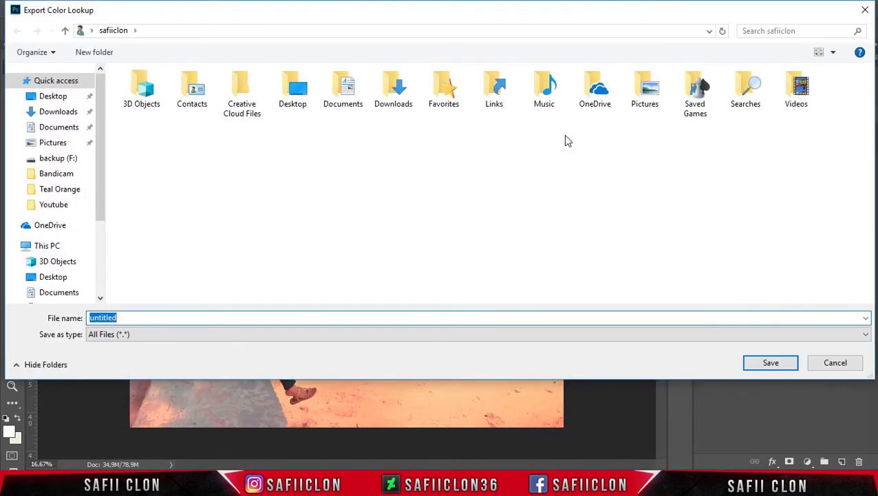
# Save the lookup table files to Documents under a new name and dismiss the smart-filter warning
pyautogui.click(60, 129)
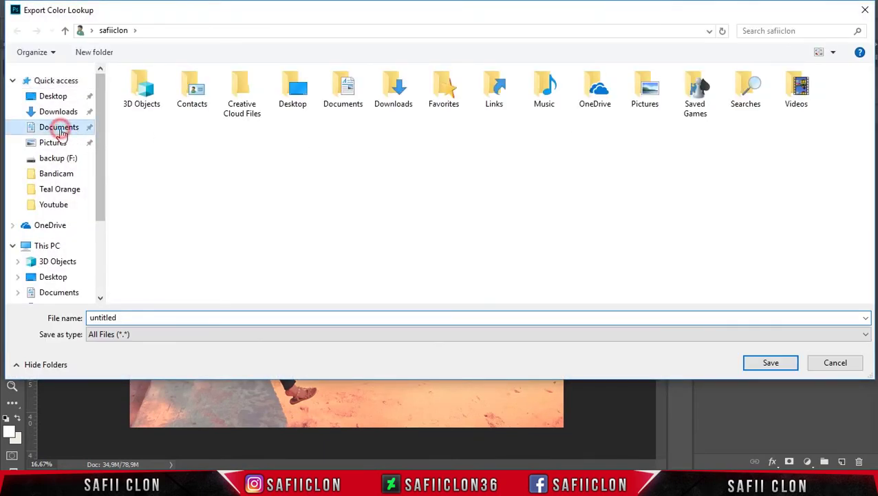
pyautogui.doubleClick(210, 317)
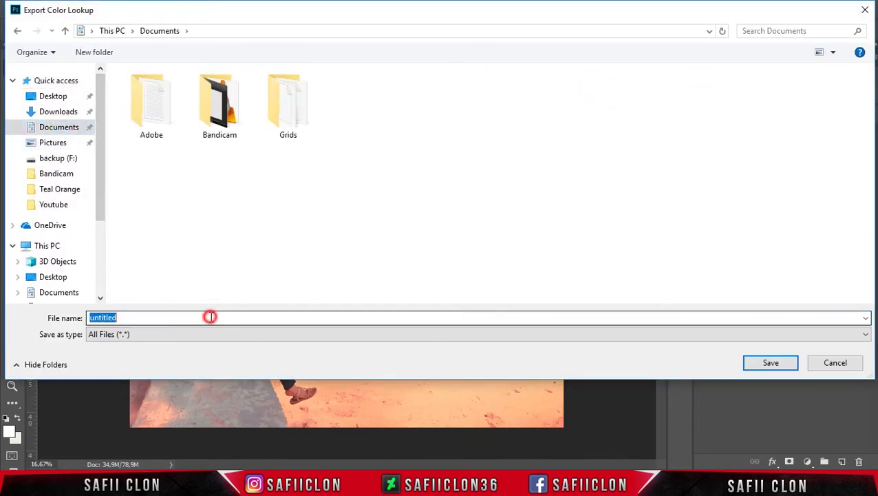
pyautogui.write('Teal &')
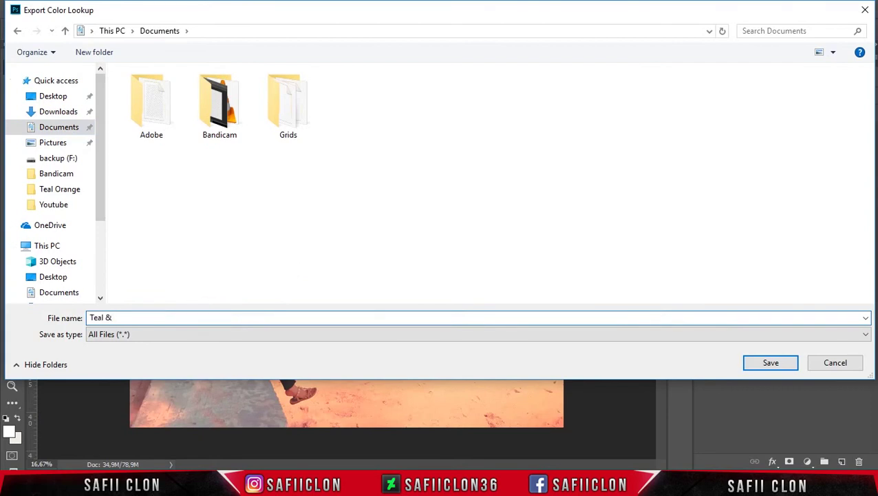
pyautogui.click(774, 363)
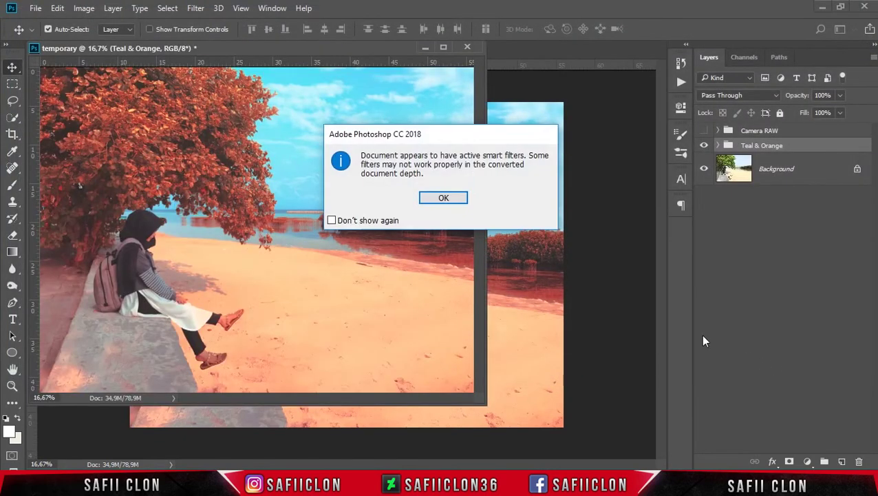
pyautogui.click(458, 197)
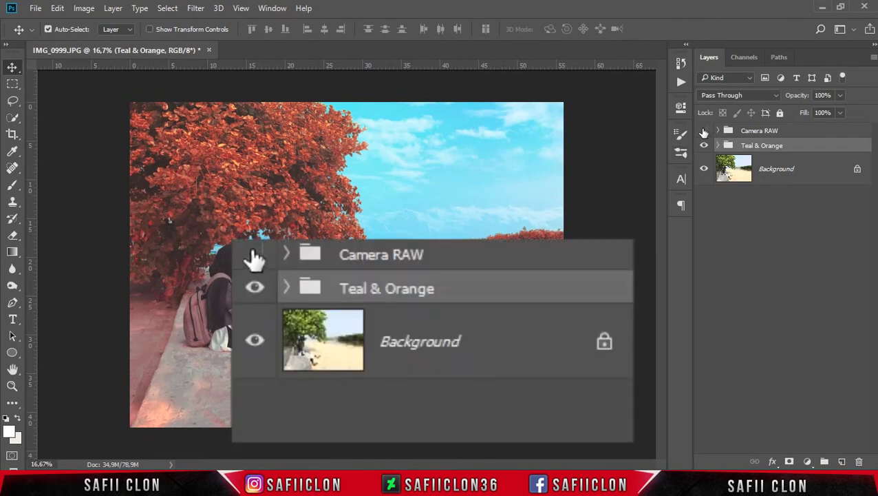
# Show and expand the Camera RAW group, then open Layer 1's Camera Raw Filter
pyautogui.click(704, 130)
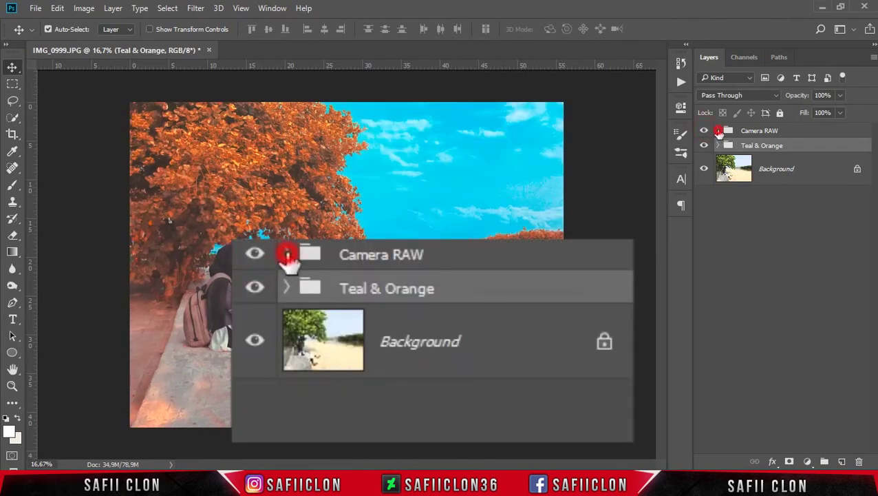
pyautogui.click(719, 130)
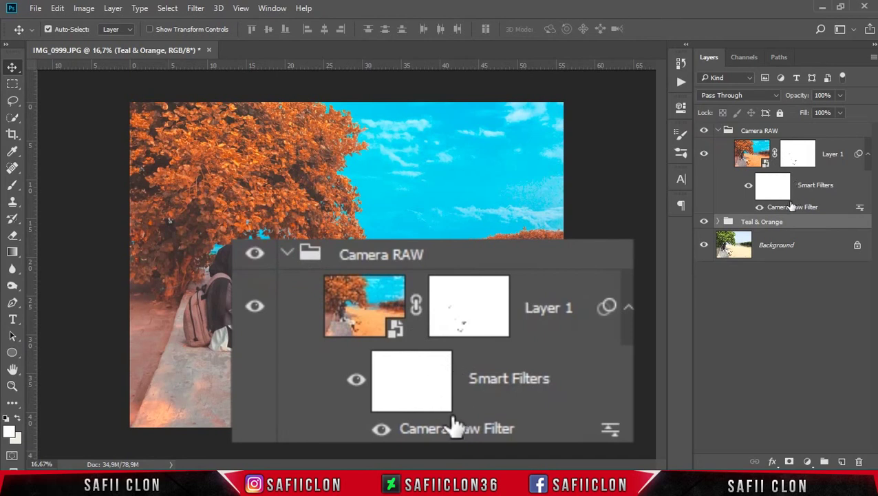
pyautogui.click(799, 210)
pyautogui.doubleClick(797, 209)
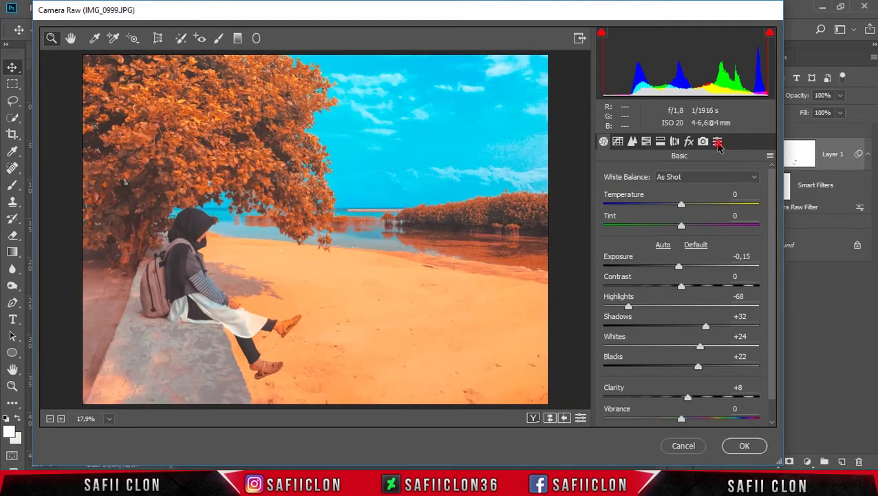
# Save the Camera Raw settings as a preset named Camera RAW, then close the filter
pyautogui.click(718, 143)
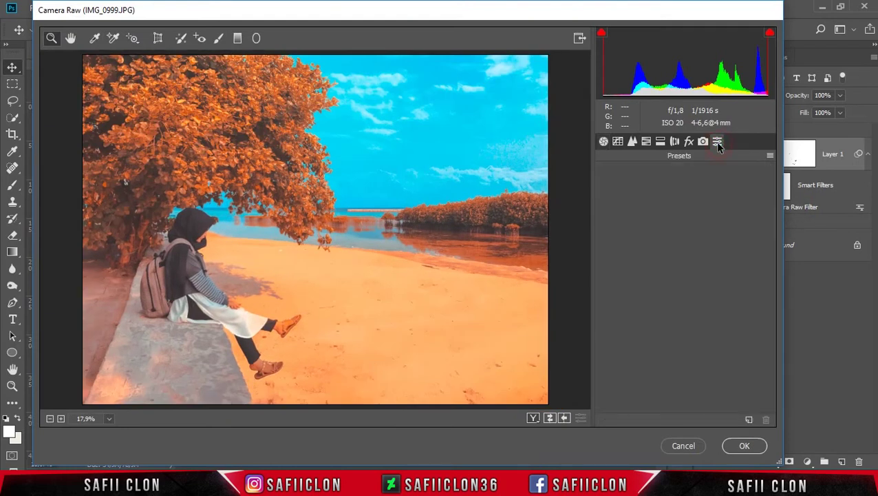
pyautogui.click(771, 157)
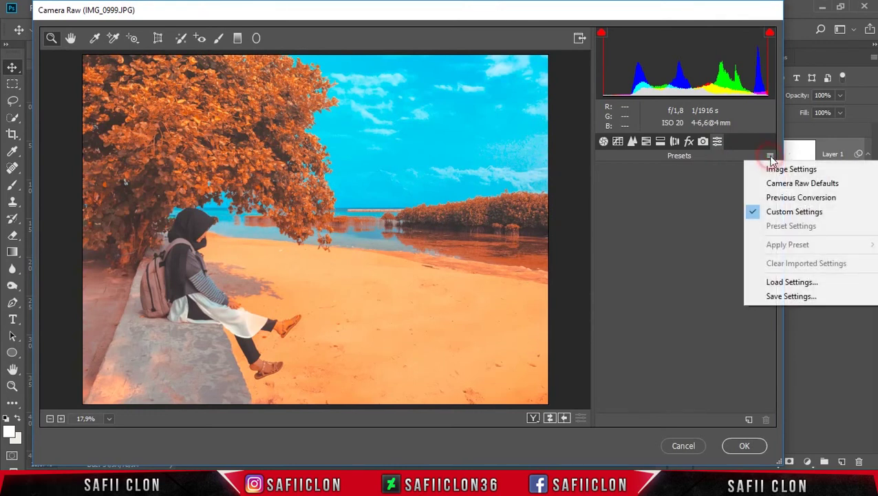
pyautogui.click(792, 296)
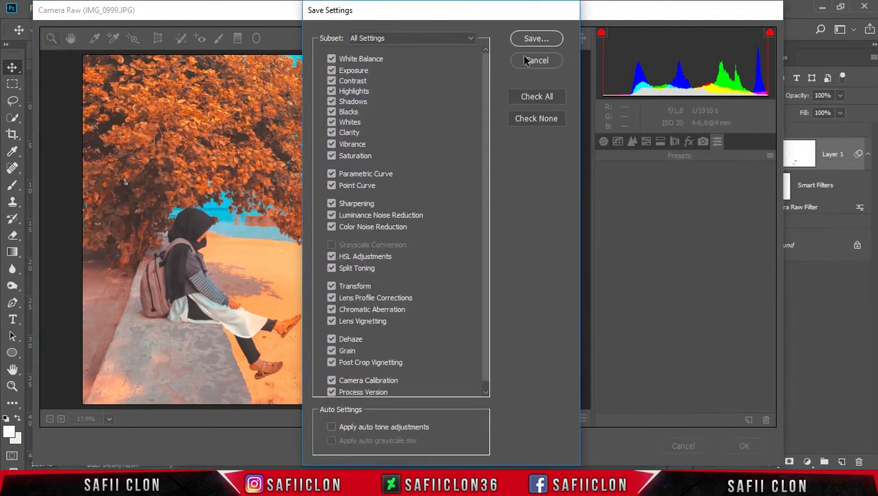
pyautogui.click(537, 38)
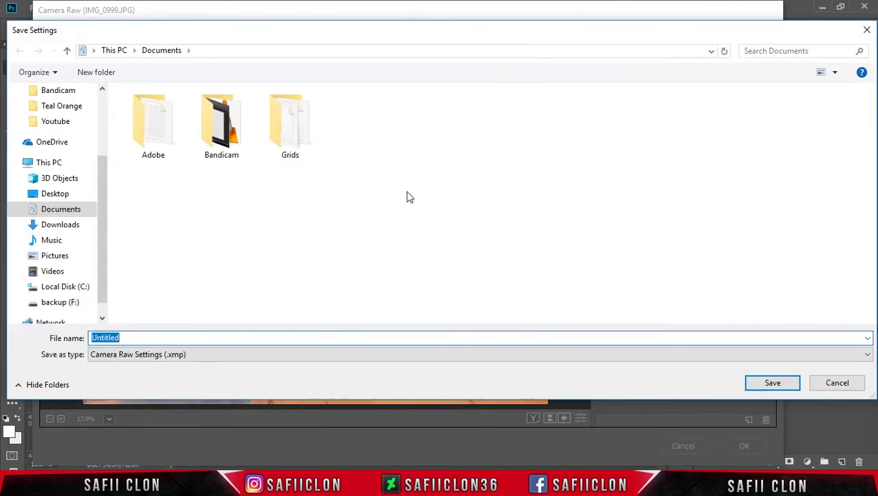
pyautogui.moveTo(198, 339); pyautogui.dragTo(90, 335)
pyautogui.write('Camera RAW')
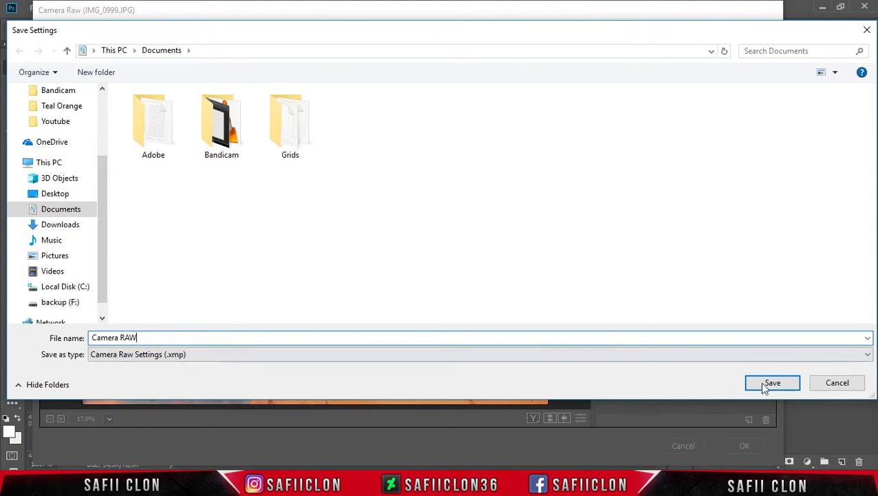
pyautogui.click(785, 384)
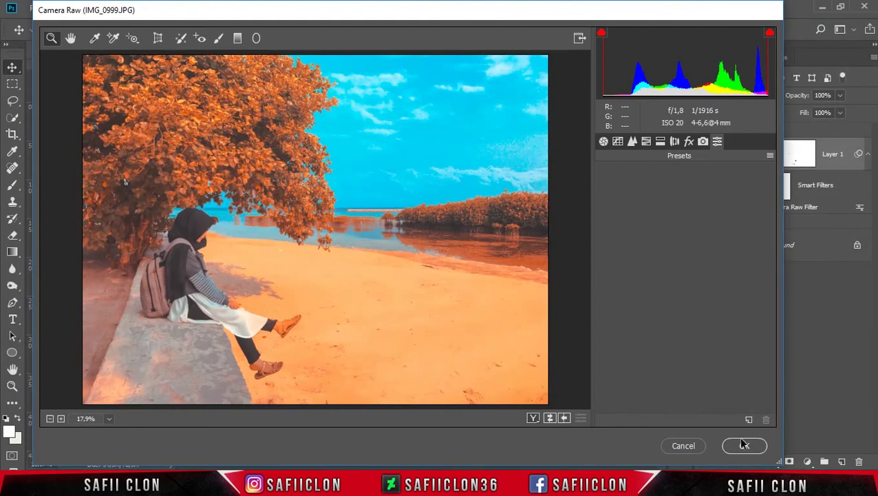
pyautogui.click(747, 446)
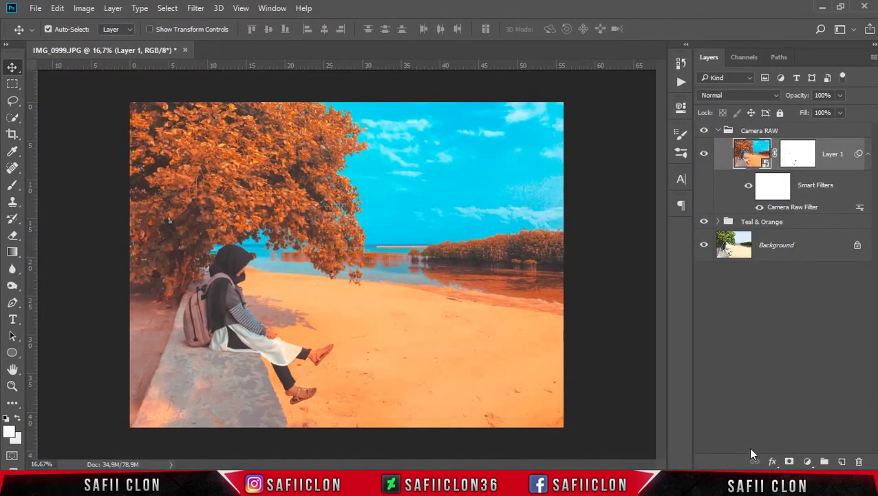
# Open several stock photos from the Teal Orange folder and switch to milada-vigerova-35578.jpg
pyautogui.click(720, 131)
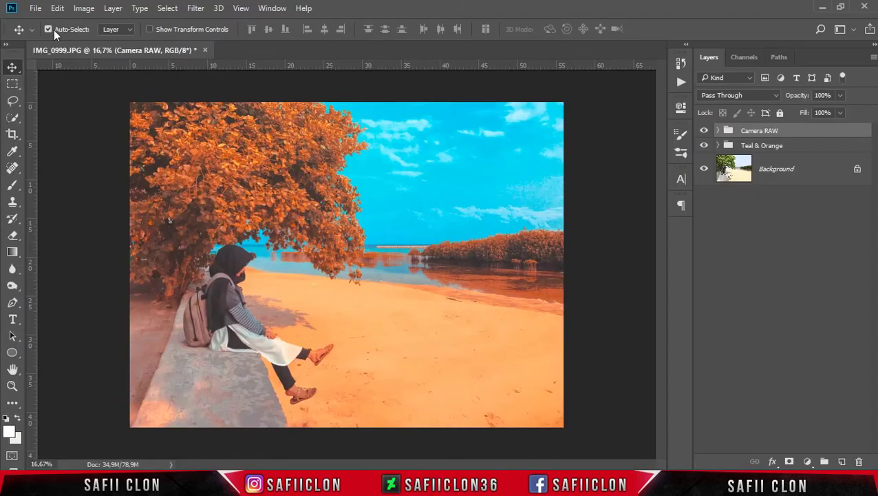
pyautogui.click(35, 8)
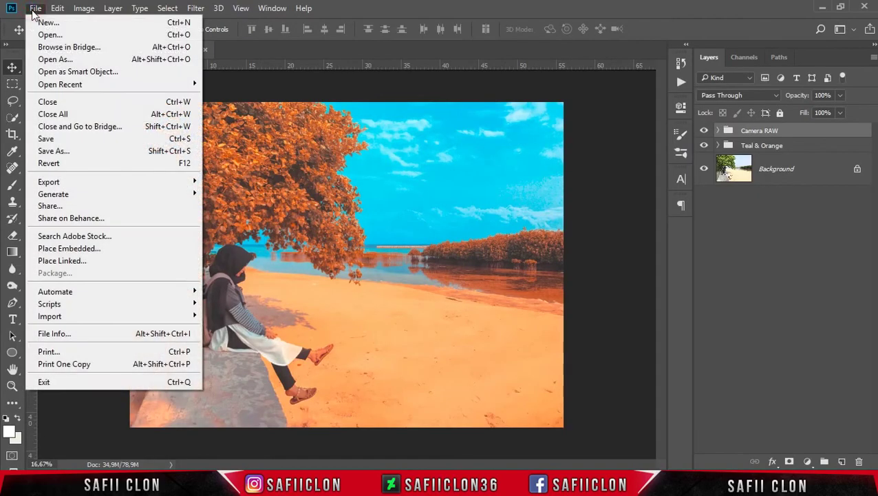
pyautogui.click(49, 34)
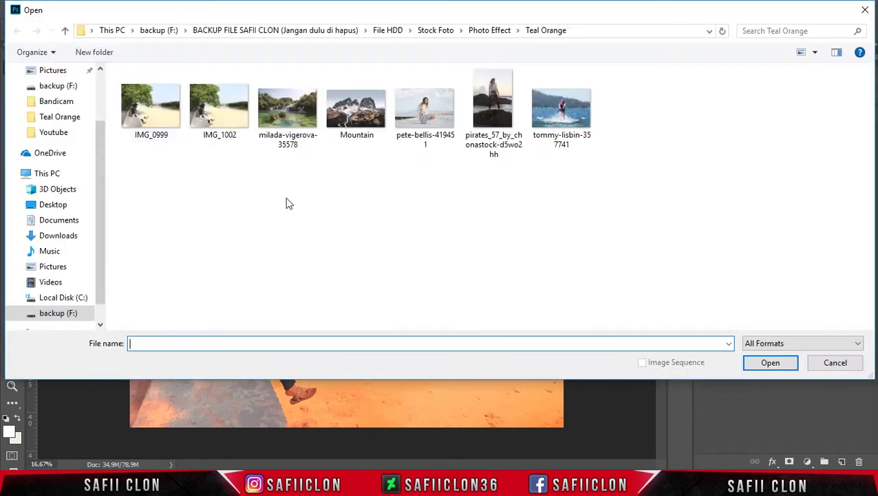
pyautogui.moveTo(283, 197); pyautogui.dragTo(563, 102)
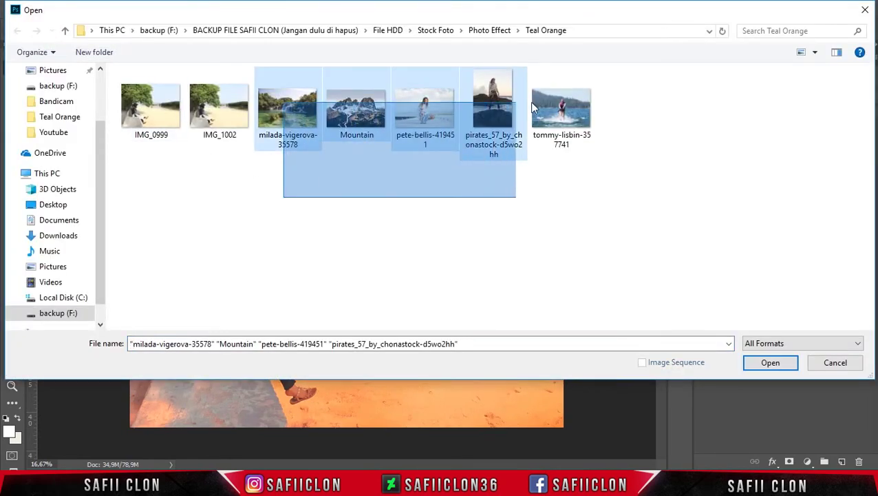
pyautogui.click(785, 365)
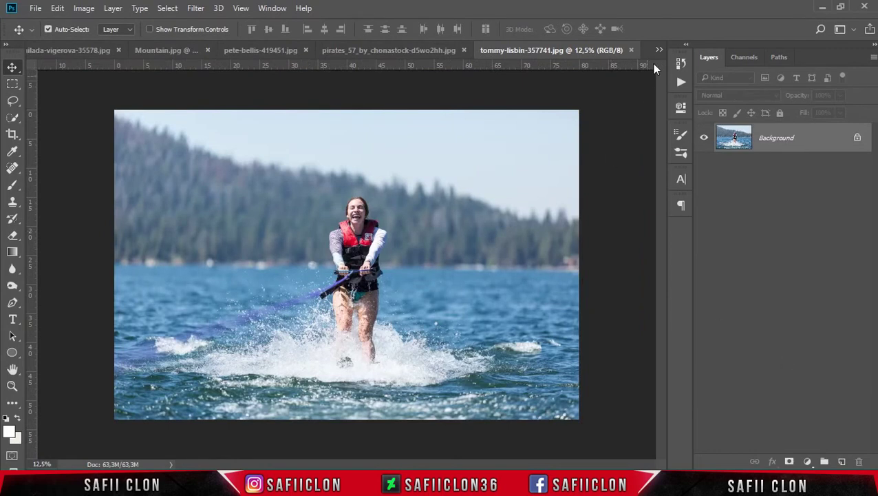
pyautogui.click(658, 50)
pyautogui.click(689, 66)
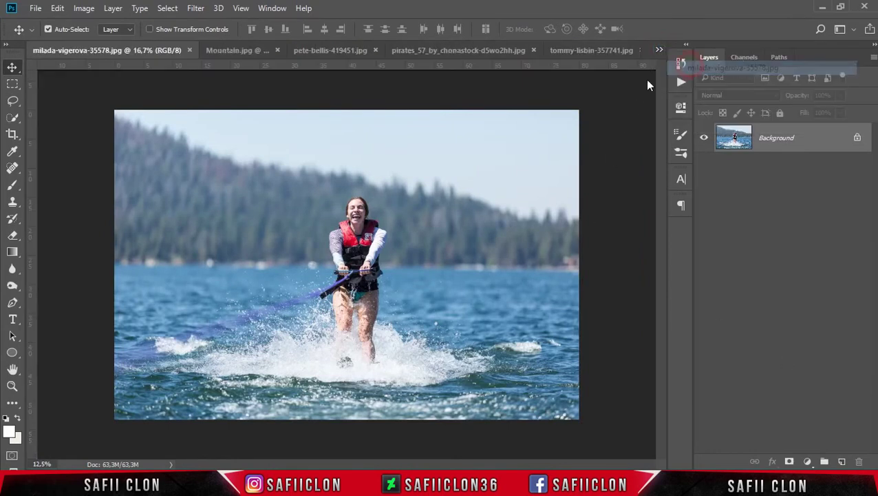
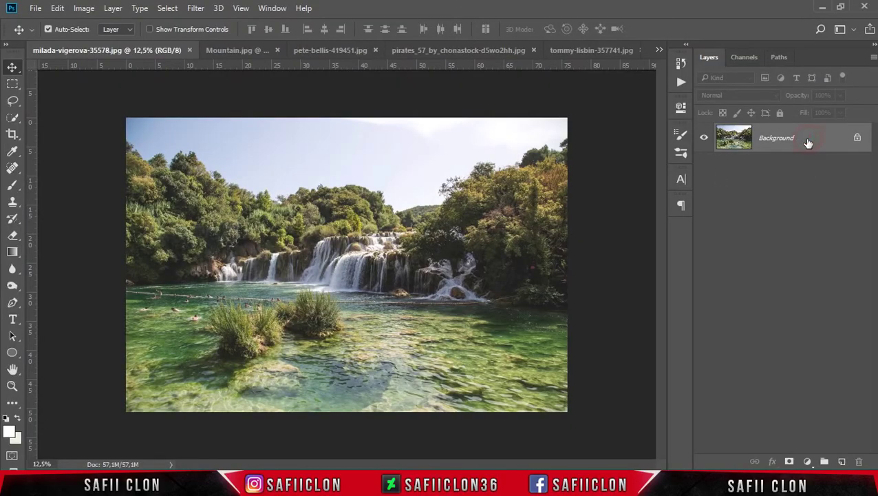
# Add a Color Lookup adjustment layer to the waterfall photo, loaded with the Teal & Orange.CUBE 3D LUT
pyautogui.click(809, 462)
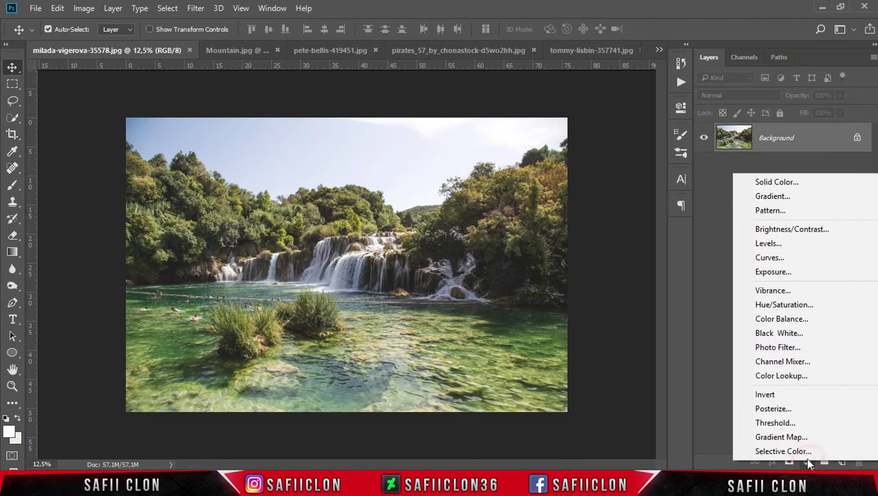
pyautogui.click(795, 377)
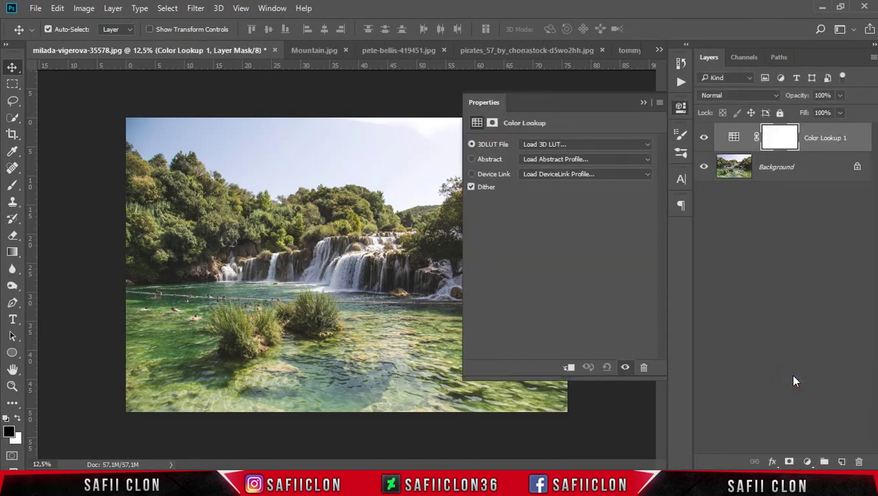
pyautogui.click(590, 146)
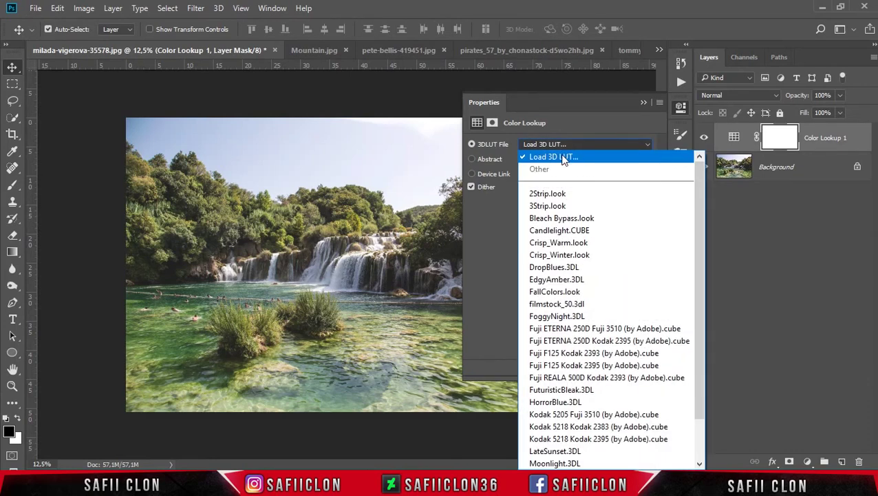
pyautogui.click(564, 159)
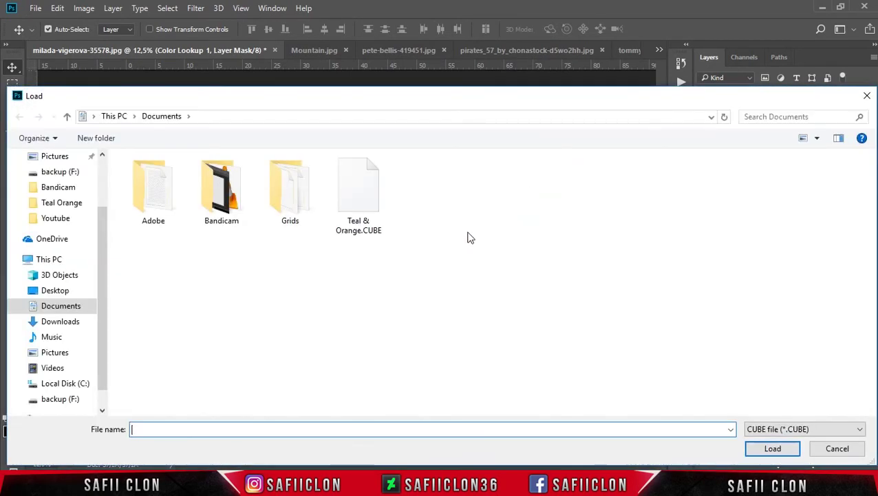
pyautogui.click(360, 211)
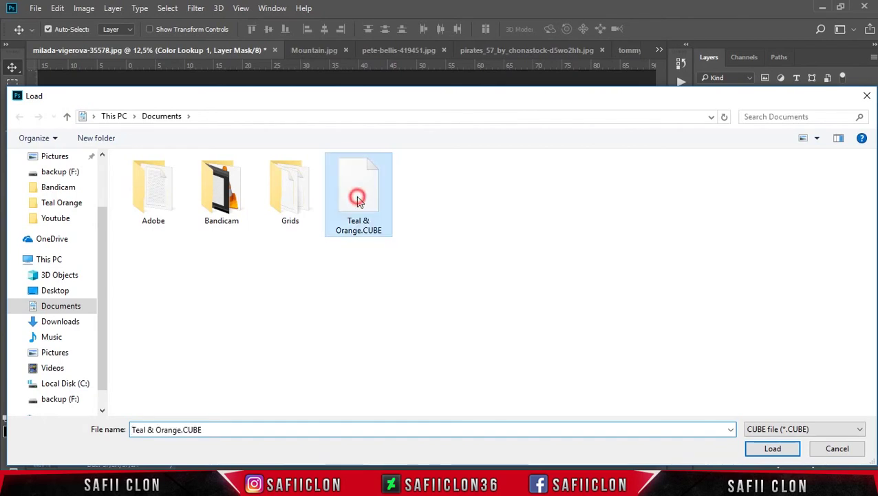
pyautogui.click(772, 448)
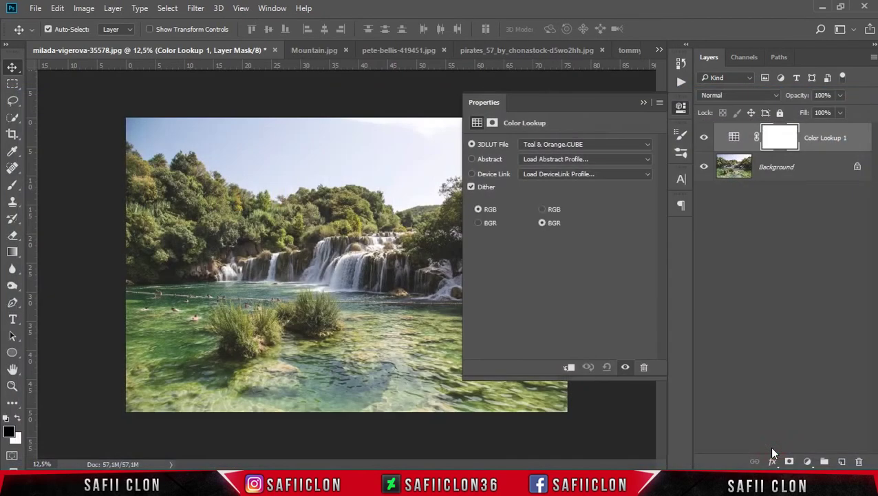
pyautogui.click(643, 103)
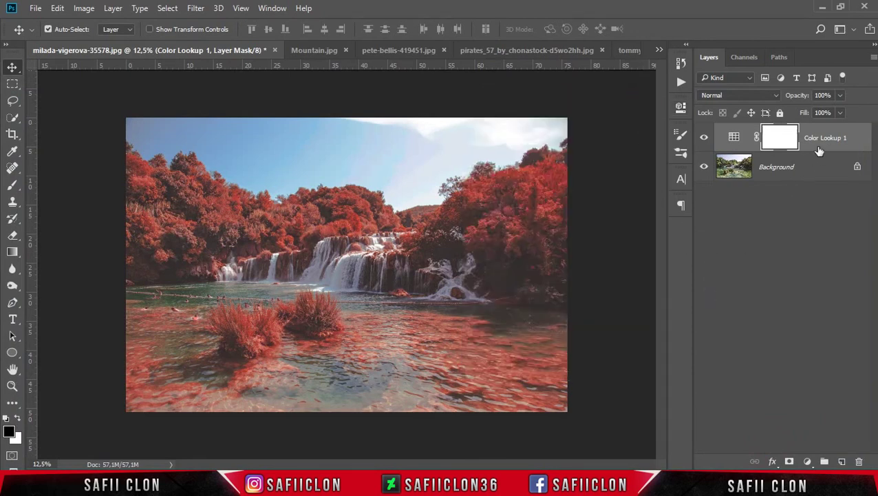
# Stamp all visible layers into a new Layer 1 and convert it to a smart object
pyautogui.hotkey('ctrl', 'shift', 'alt', 'e')
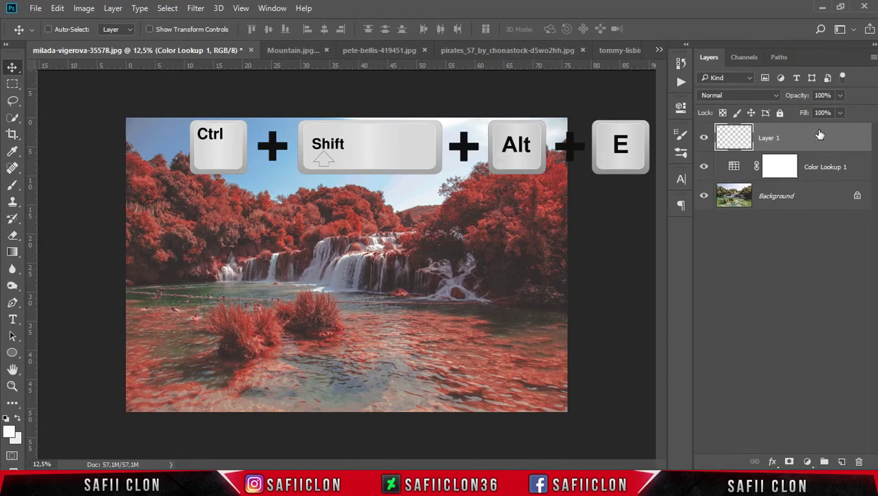
pyautogui.click(815, 139)
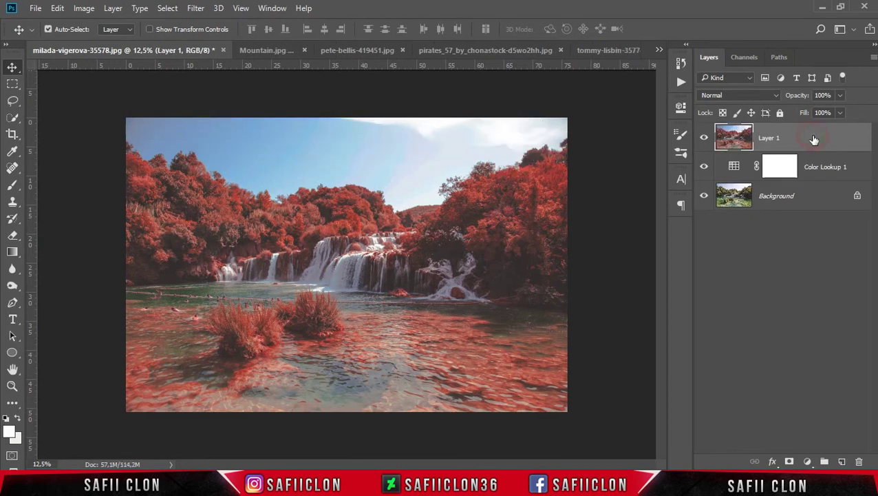
pyautogui.rightClick(814, 138)
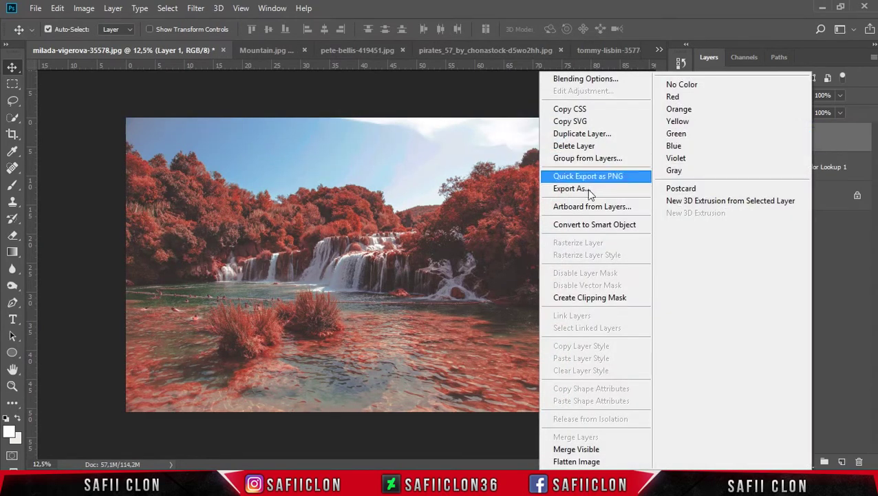
pyautogui.click(596, 225)
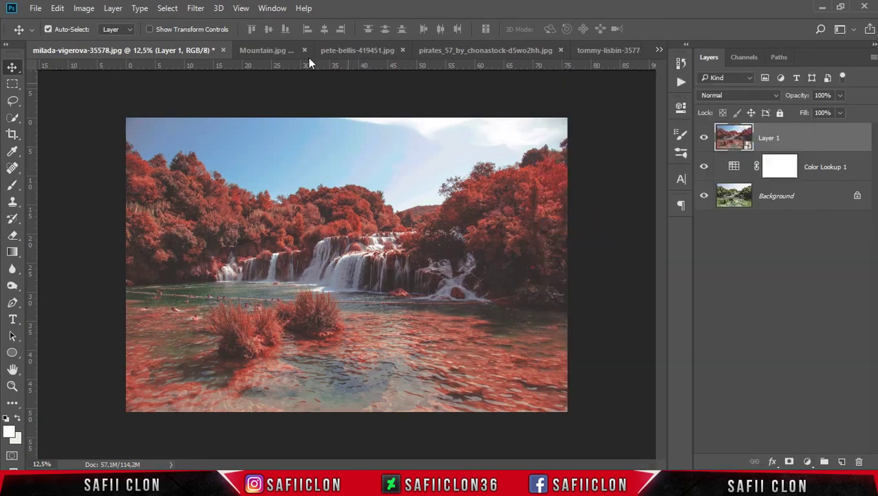
pyautogui.click(195, 9)
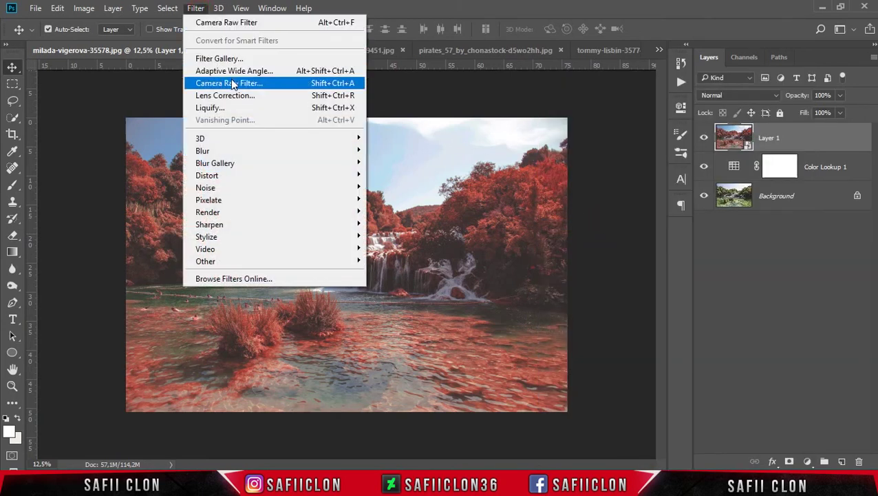
pyautogui.click(250, 85)
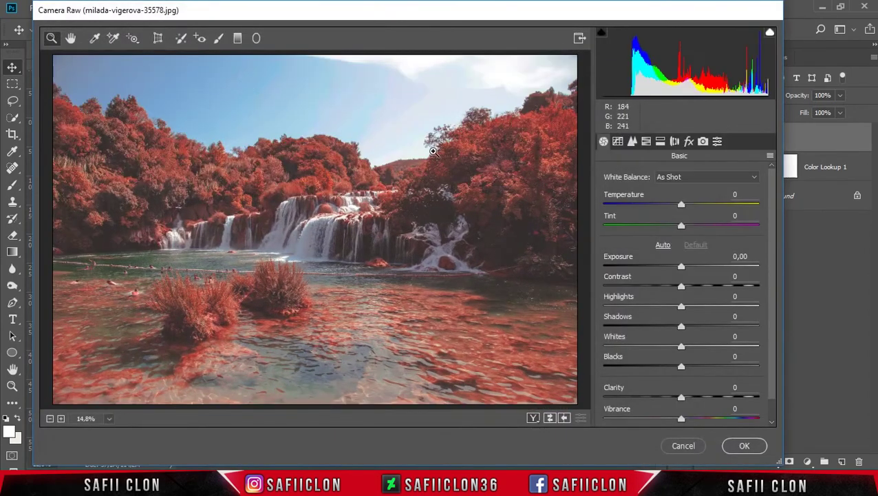
# Load the Camera RAW.xmp settings into the Camera Raw filter
pyautogui.click(717, 141)
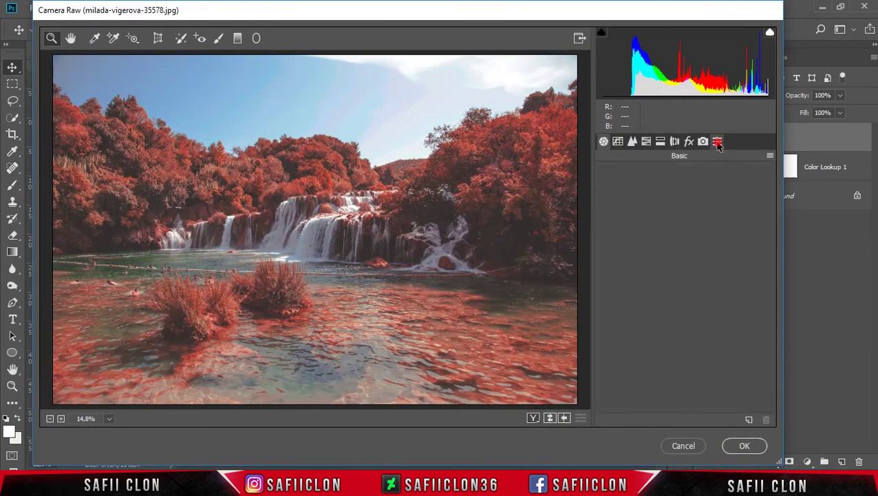
pyautogui.click(770, 157)
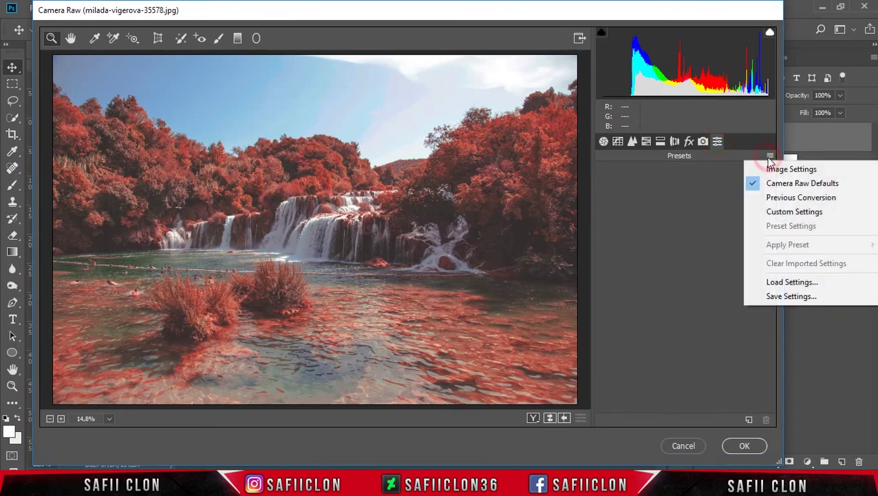
pyautogui.click(785, 283)
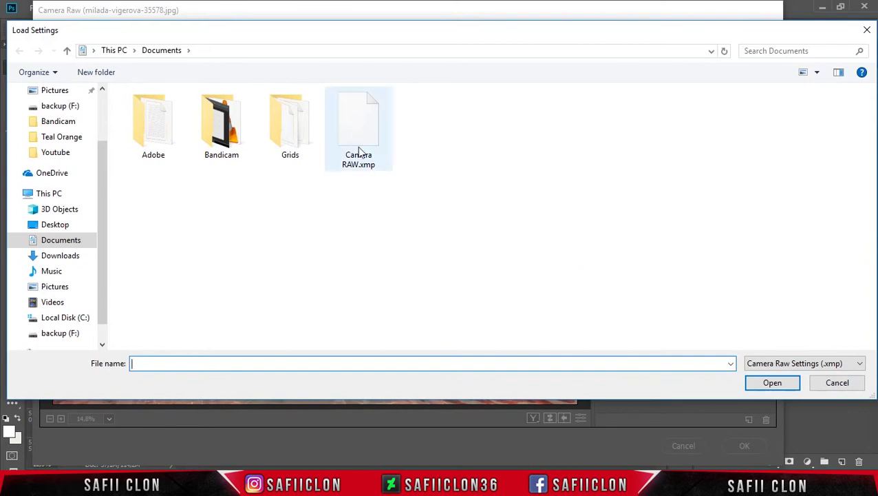
pyautogui.click(364, 166)
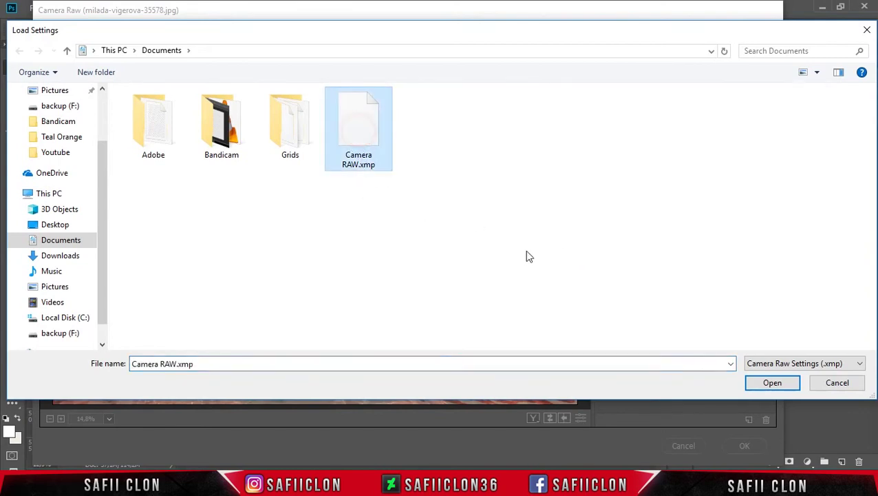
pyautogui.click(769, 383)
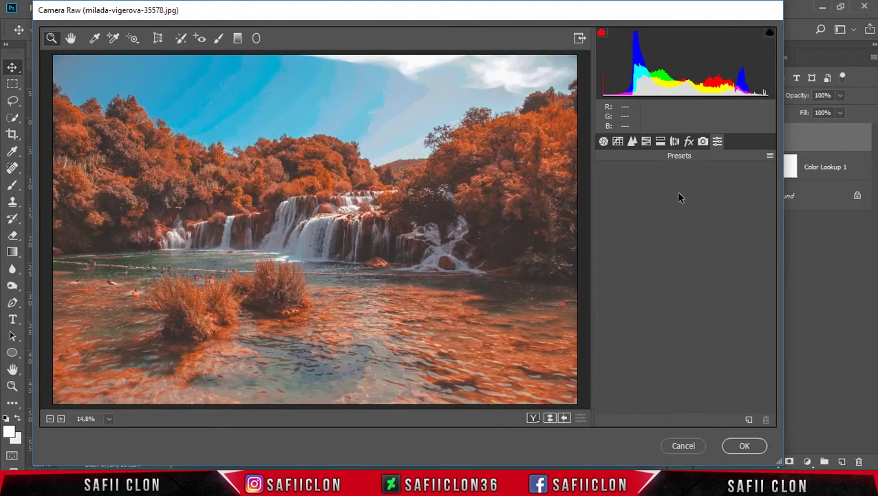
# Set HSL Blues hue to -25 and Blues luminance to +10, then apply the filter
pyautogui.click(647, 143)
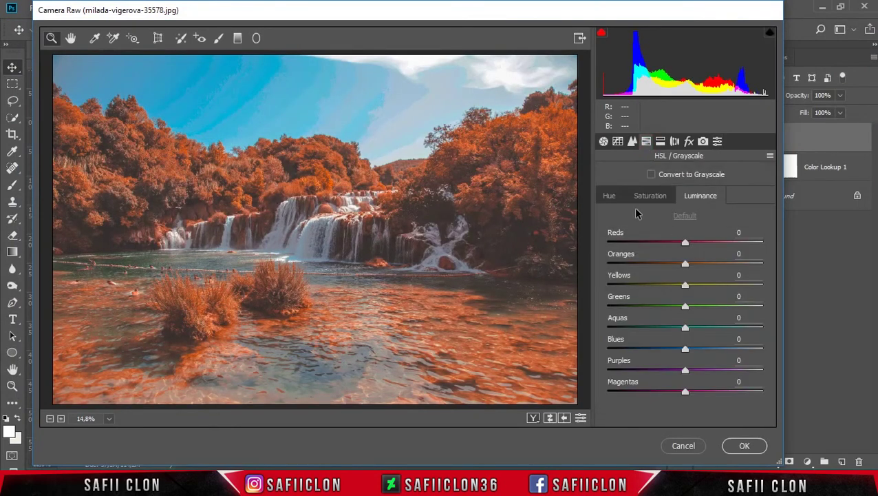
pyautogui.click(609, 196)
pyautogui.moveTo(685, 348)
pyautogui.mouseDown()
pyautogui.moveTo(666, 350)
pyautogui.moveTo(694, 349)
pyautogui.mouseUp()
pyautogui.click(643, 198)
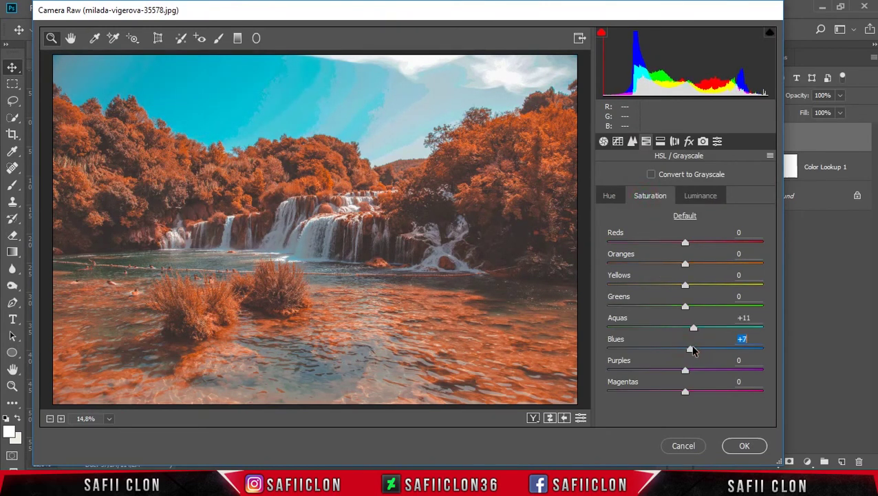
pyautogui.click(697, 199)
pyautogui.moveTo(686, 349)
pyautogui.mouseDown()
pyautogui.moveTo(694, 349)
pyautogui.moveTo(679, 350)
pyautogui.mouseUp()
pyautogui.click(743, 444)
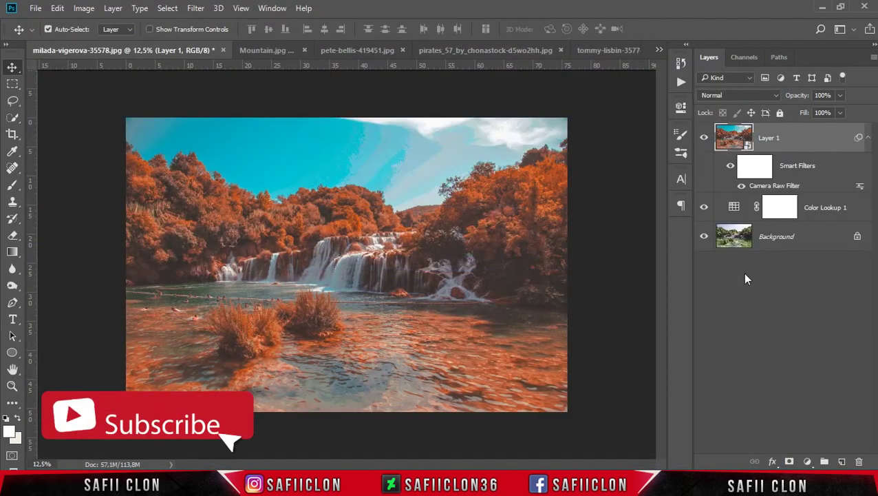
# Hide Color Lookup 1, compare Layer 1 on and off, then switch to the pete-bellis-419451.jpg photo
pyautogui.click(703, 206)
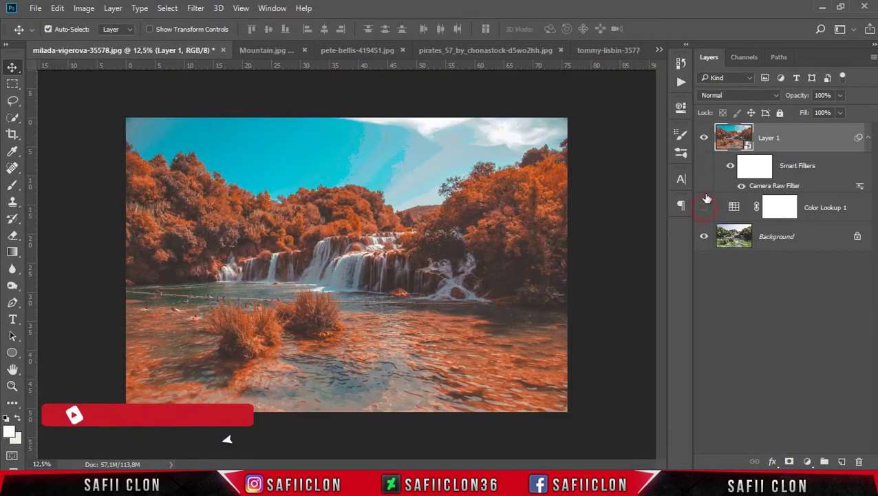
pyautogui.click(706, 139)
pyautogui.click(706, 139)
pyautogui.click(707, 141)
pyautogui.click(705, 139)
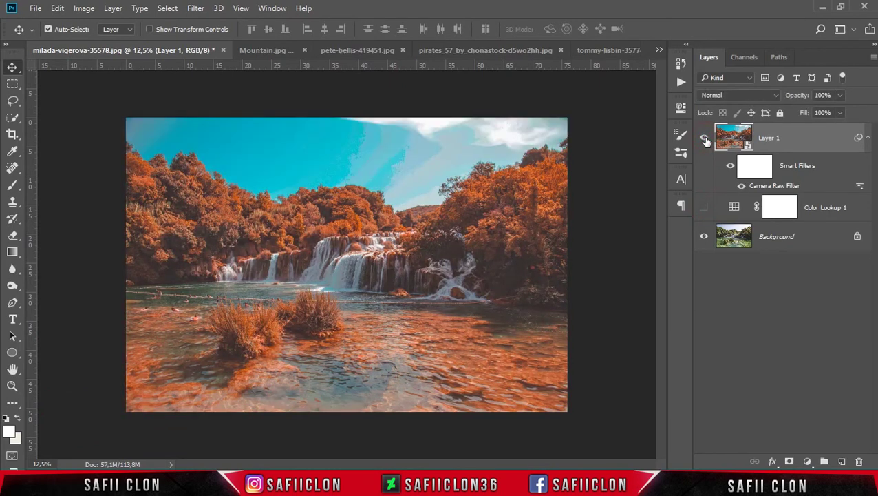
pyautogui.click(278, 49)
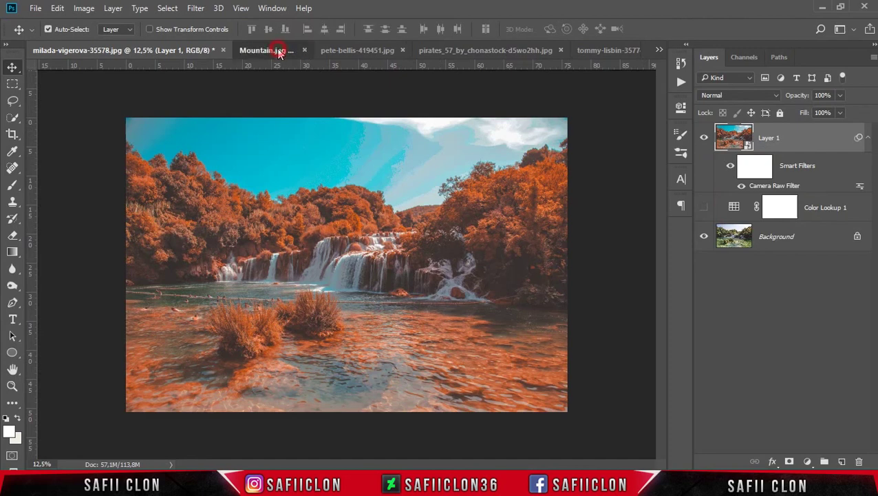
pyautogui.click(385, 50)
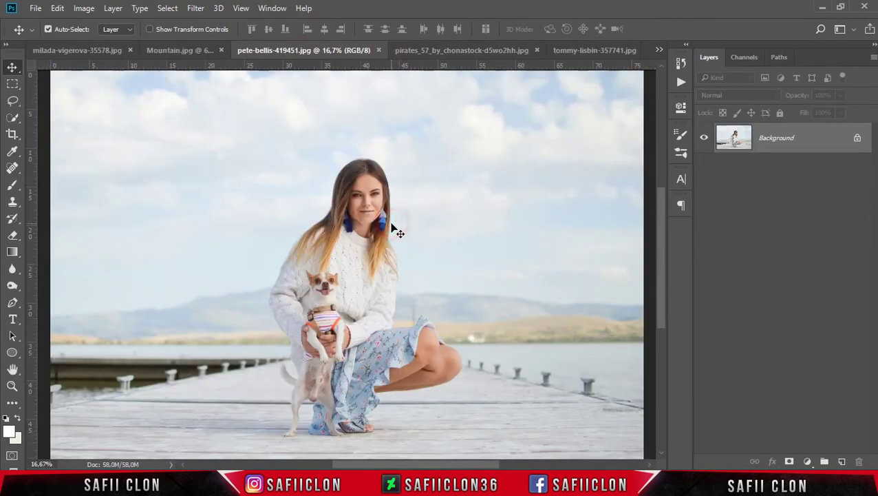
# Add a Teal & Orange.CUBE Color Lookup layer to the pier portrait and select its mask
pyautogui.click(808, 462)
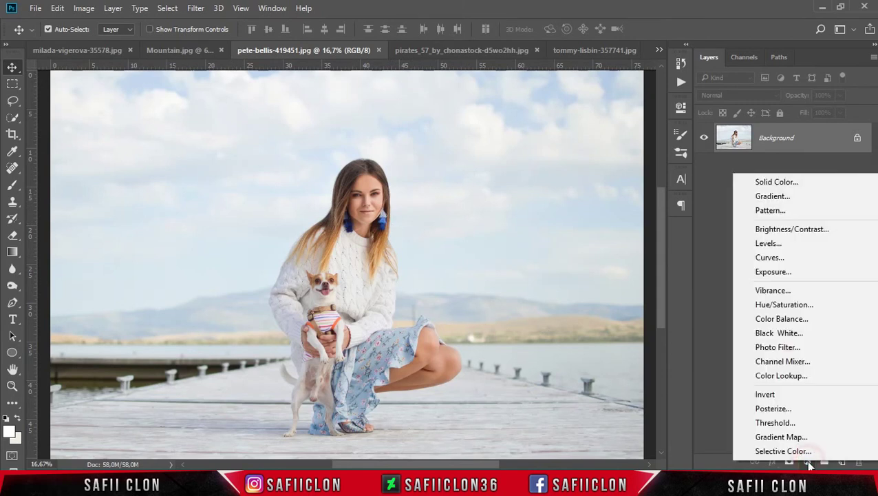
pyautogui.click(787, 377)
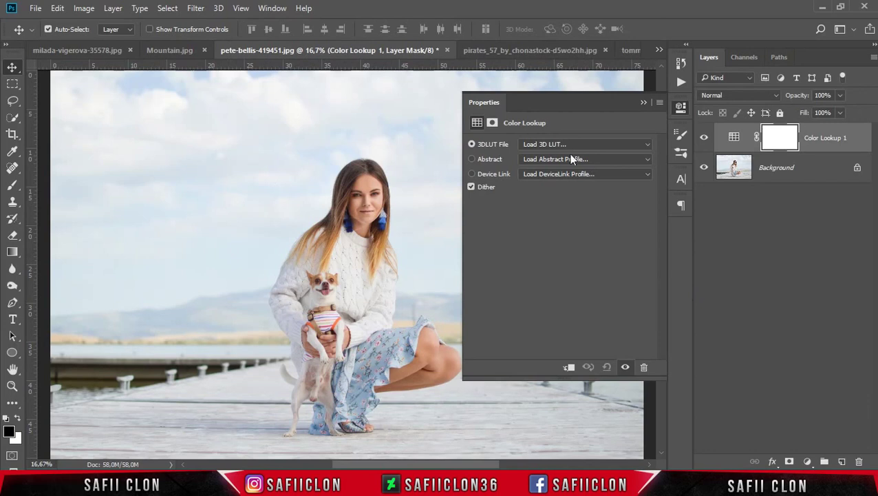
pyautogui.click(563, 145)
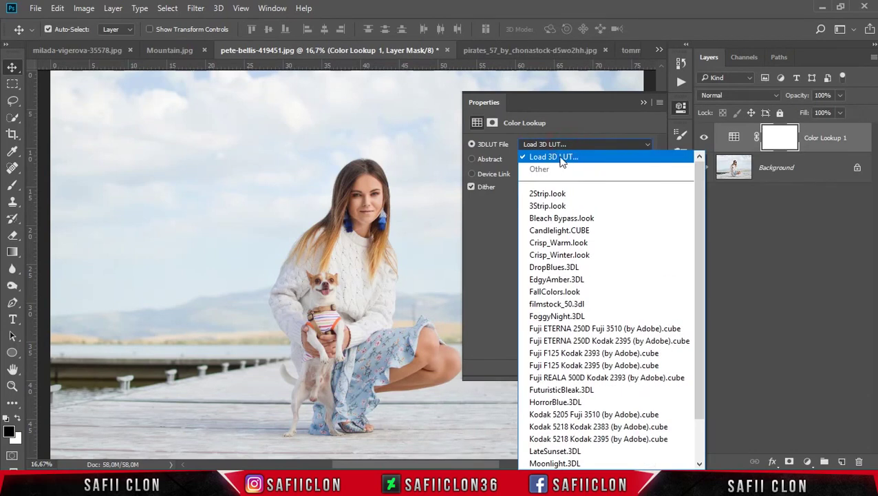
pyautogui.click(577, 157)
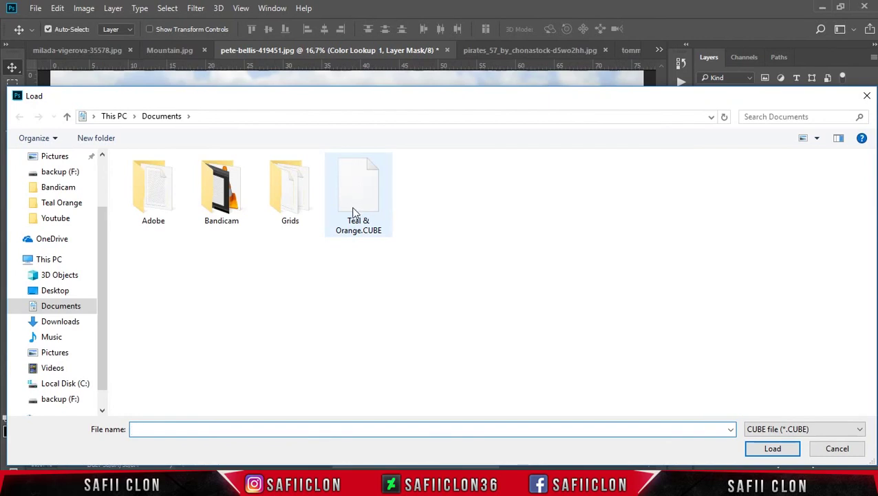
pyautogui.click(362, 191)
pyautogui.click(772, 449)
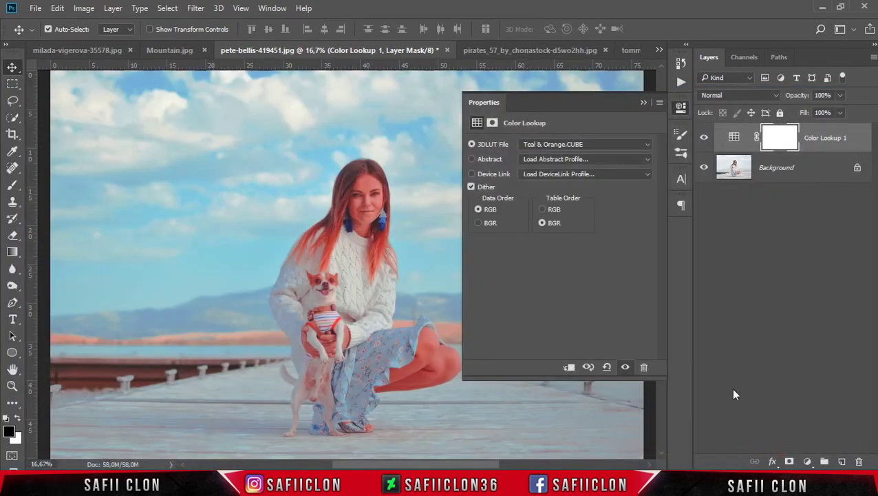
pyautogui.click(642, 104)
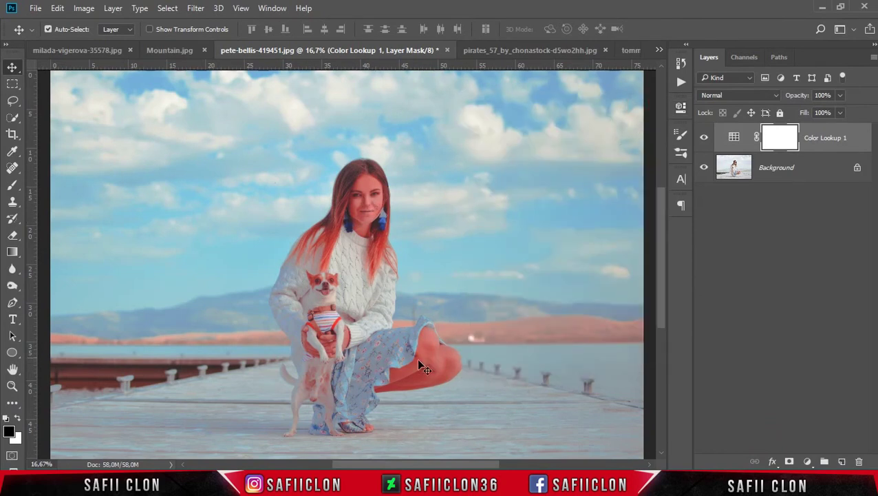
pyautogui.click(779, 142)
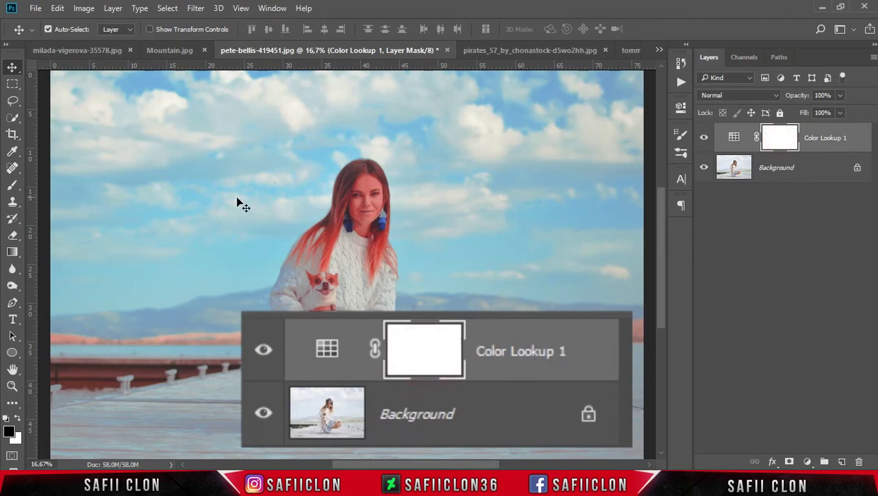
# Set up a soft round Brush (200 px, 23% opacity) with black as the foreground colour
pyautogui.click(12, 186)
pyautogui.moveTo(13, 186); pyautogui.dragTo(62, 191)
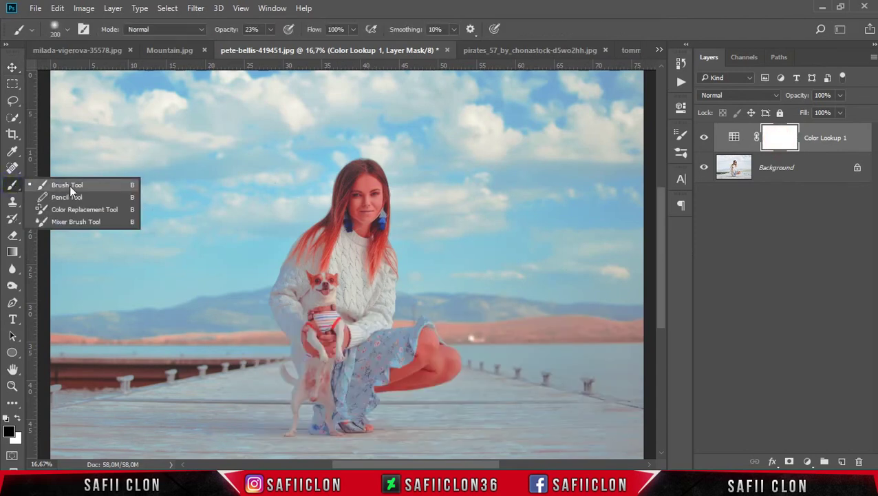
pyautogui.click(65, 190)
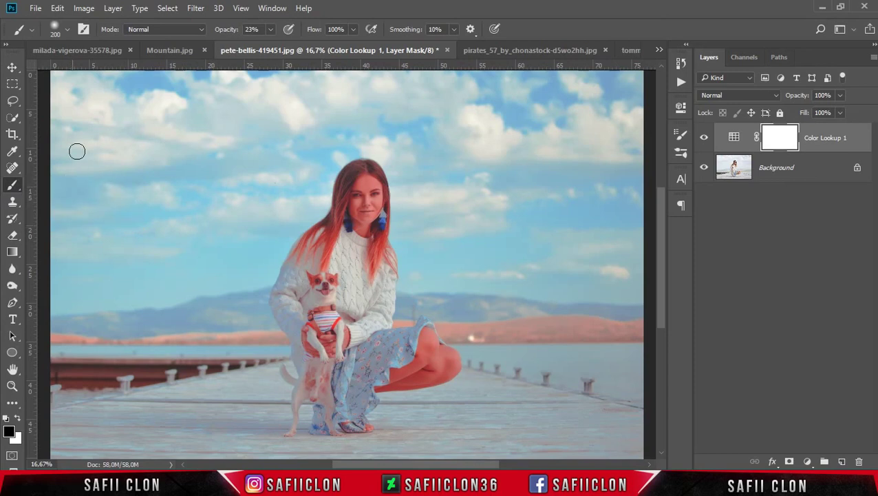
pyautogui.click(66, 31)
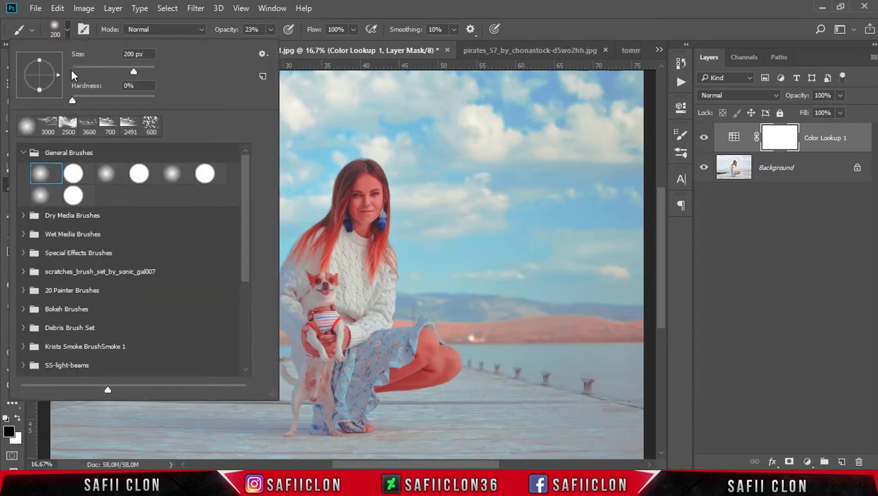
pyautogui.click(38, 174)
pyautogui.click(67, 29)
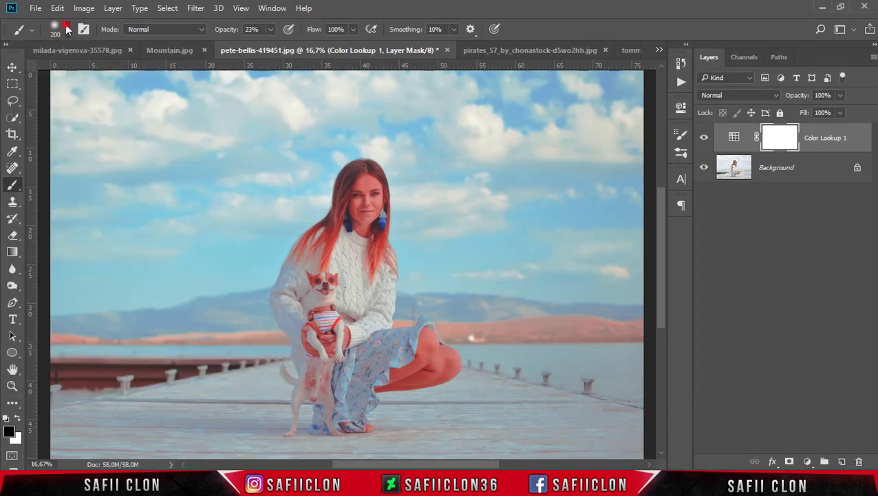
pyautogui.click(272, 30)
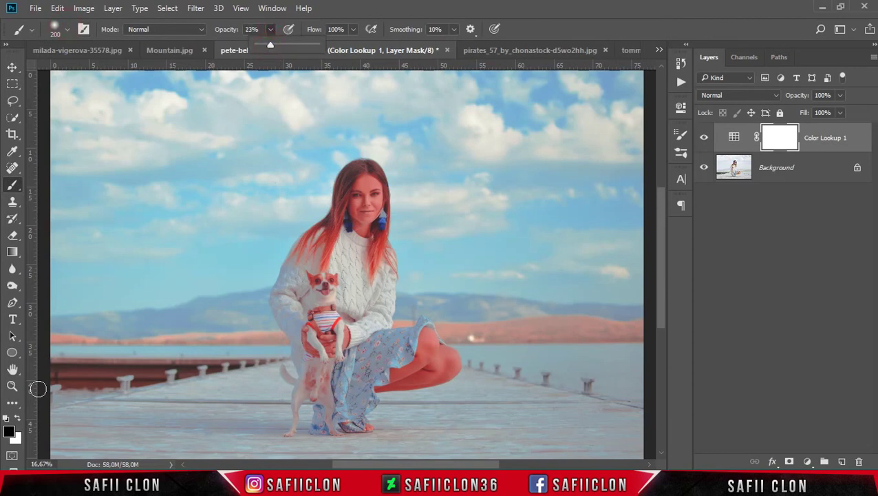
pyautogui.click(8, 433)
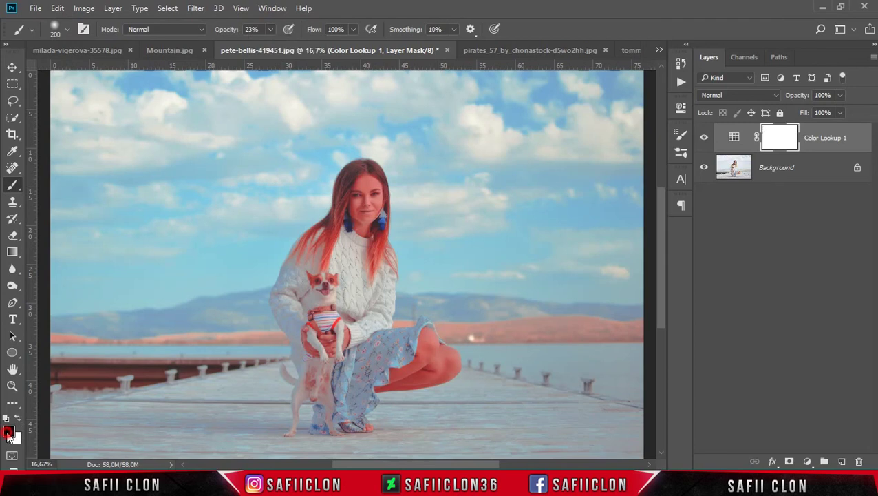
pyautogui.moveTo(528, 285); pyautogui.dragTo(523, 295)
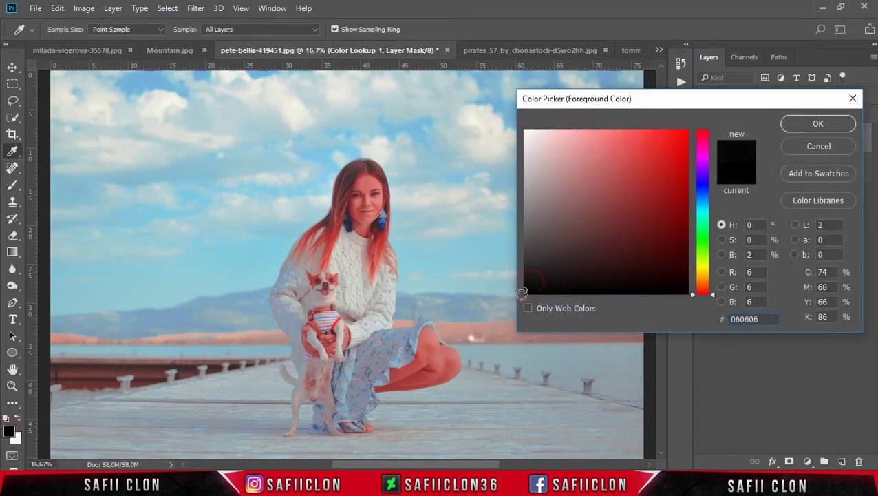
pyautogui.click(794, 123)
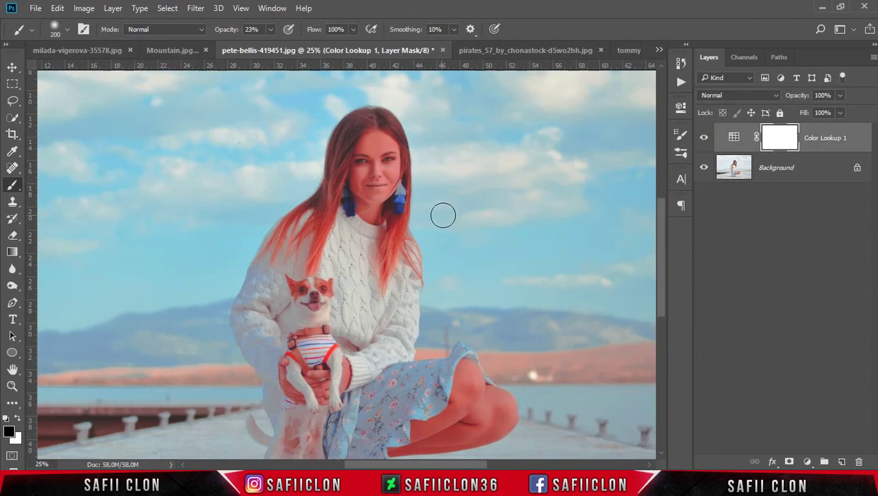
# Paint black on the Color Lookup mask over the woman's face and leg
pyautogui.scroll(2, 440, 210)
pyautogui.moveTo(366, 184)
pyautogui.mouseDown()
pyautogui.moveTo(365, 239)
pyautogui.moveTo(371, 168)
pyautogui.moveTo(374, 245)
pyautogui.mouseUp()
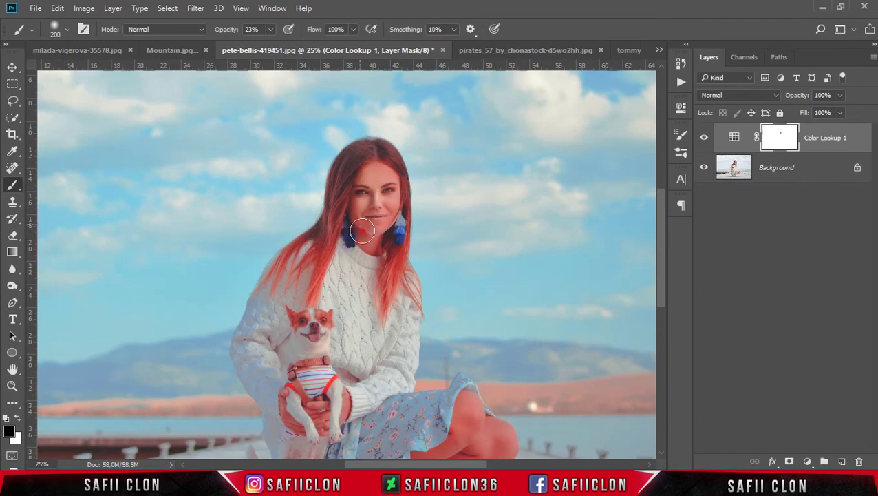
pyautogui.moveTo(661, 265); pyautogui.dragTo(662, 292)
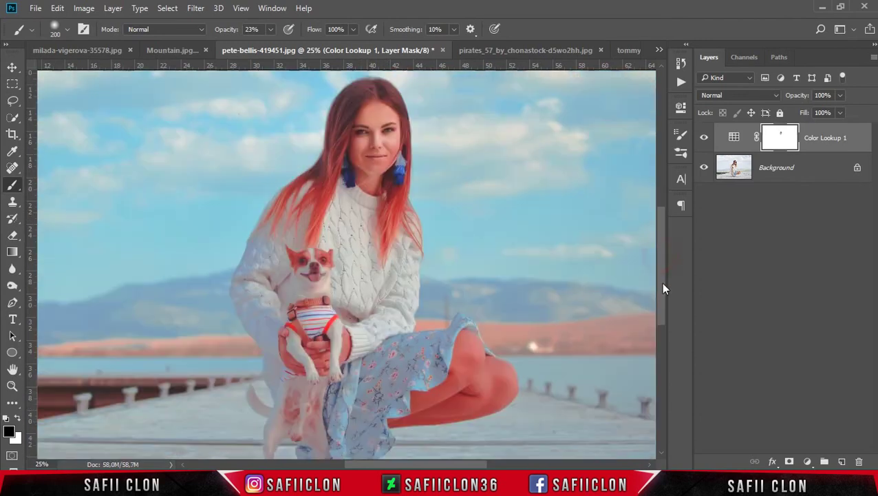
pyautogui.moveTo(407, 386); pyautogui.dragTo(499, 359)
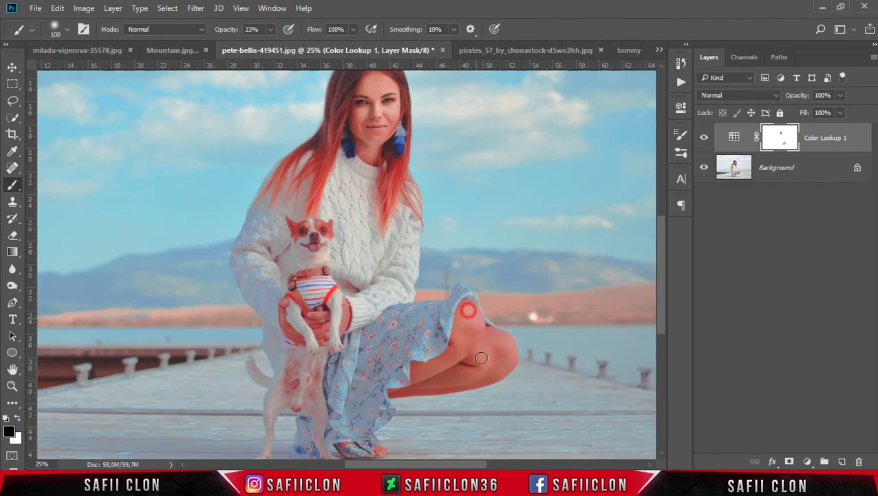
pyautogui.hotkey('ctrl', '-')
pyautogui.hotkey('ctrl', '-')
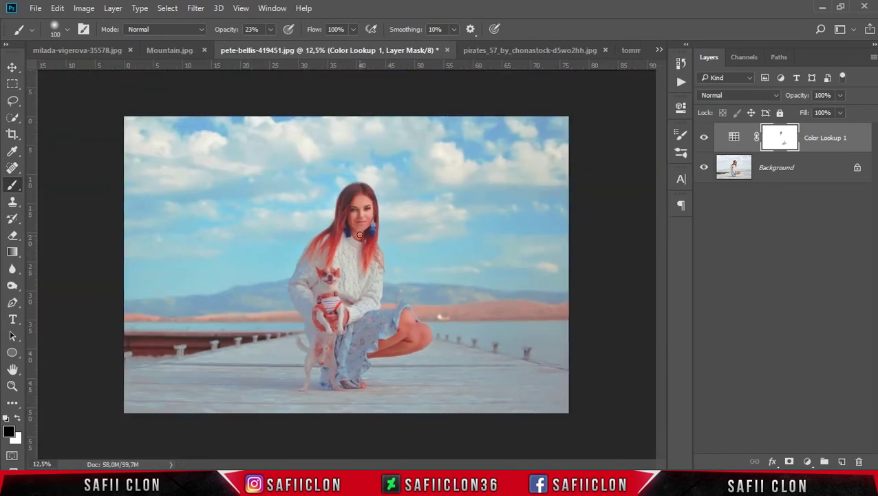
pyautogui.press('z')
pyautogui.click(477, 198)
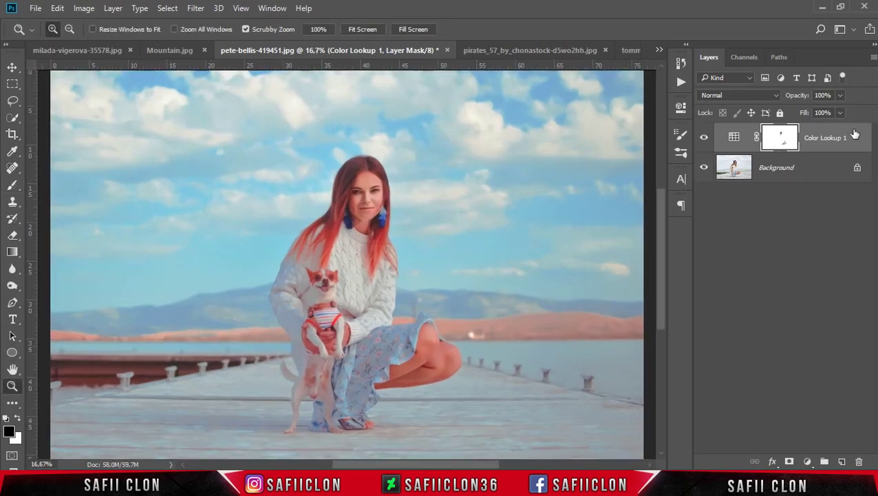
pyautogui.hotkey('ctrl', 'shift', 'alt', 'e')
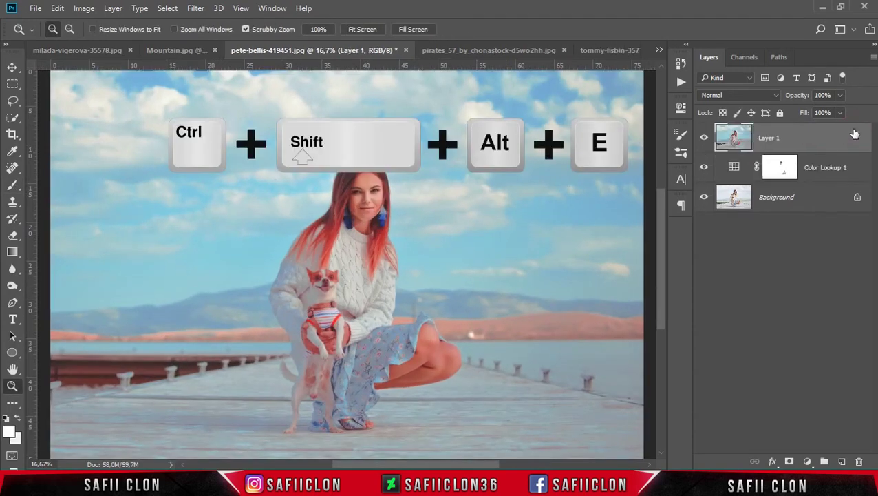
# Convert the stamped Layer 1 into a smart object
pyautogui.rightClick(799, 138)
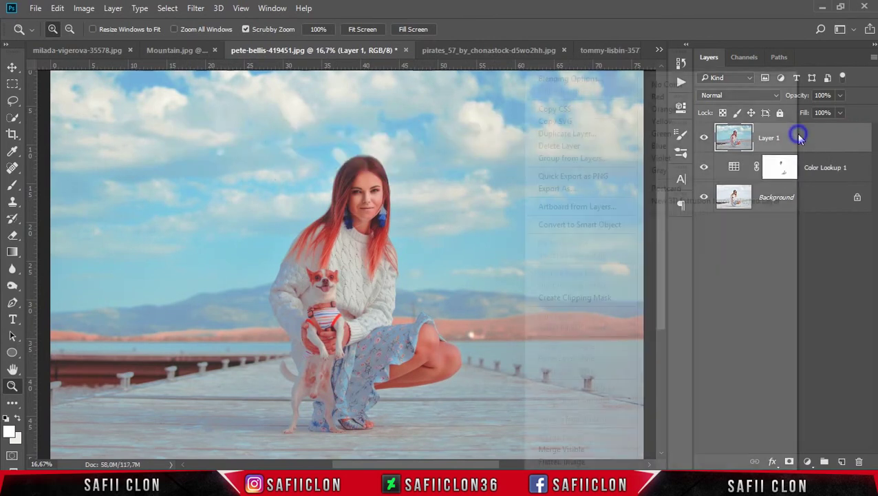
pyautogui.click(573, 225)
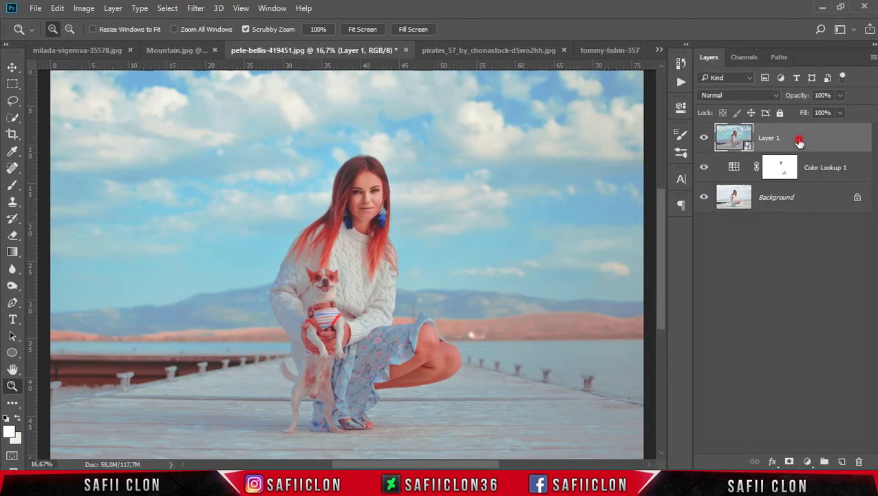
pyautogui.click(196, 8)
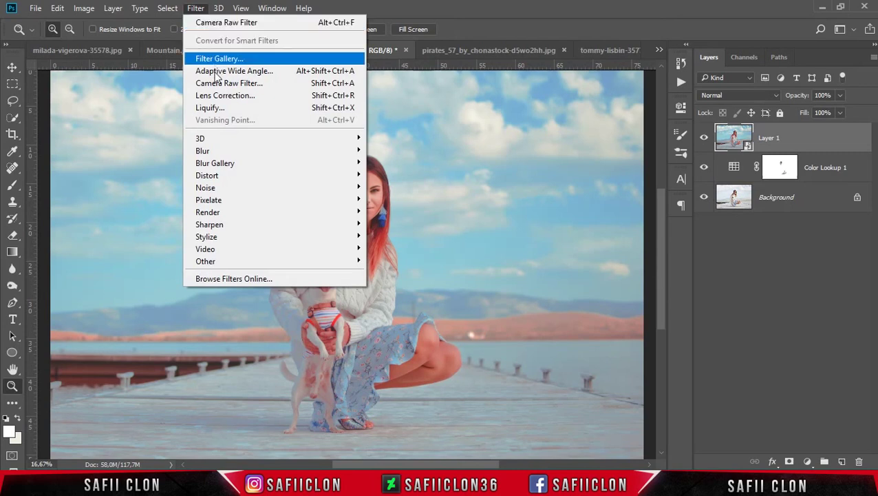
# Apply the Camera RAW.xmp settings to Layer 1 as a Camera Raw smart filter
pyautogui.click(232, 83)
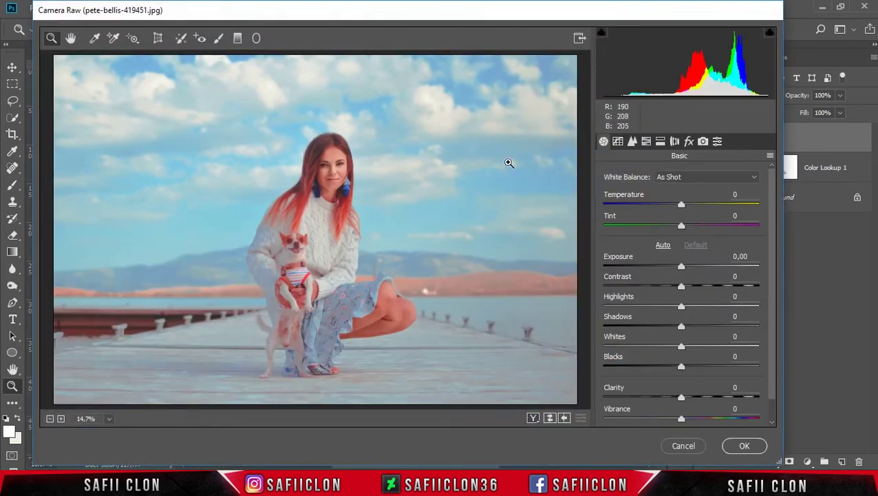
pyautogui.click(717, 142)
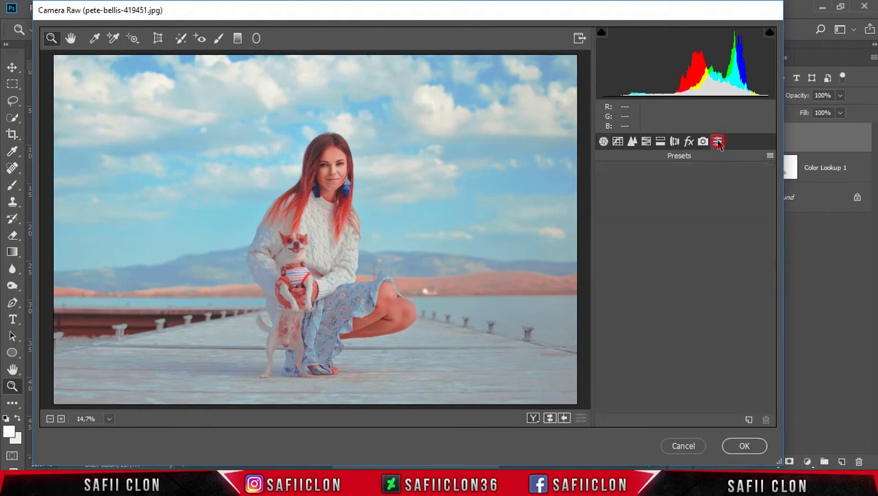
pyautogui.click(770, 158)
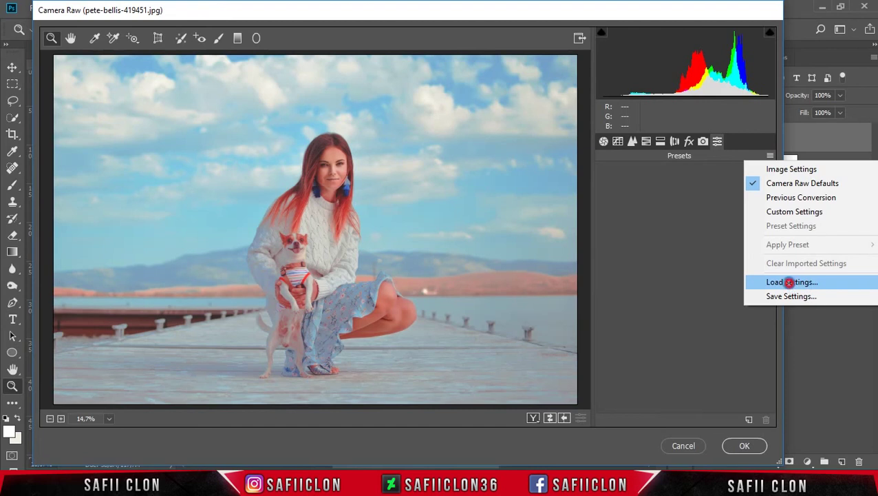
pyautogui.click(790, 286)
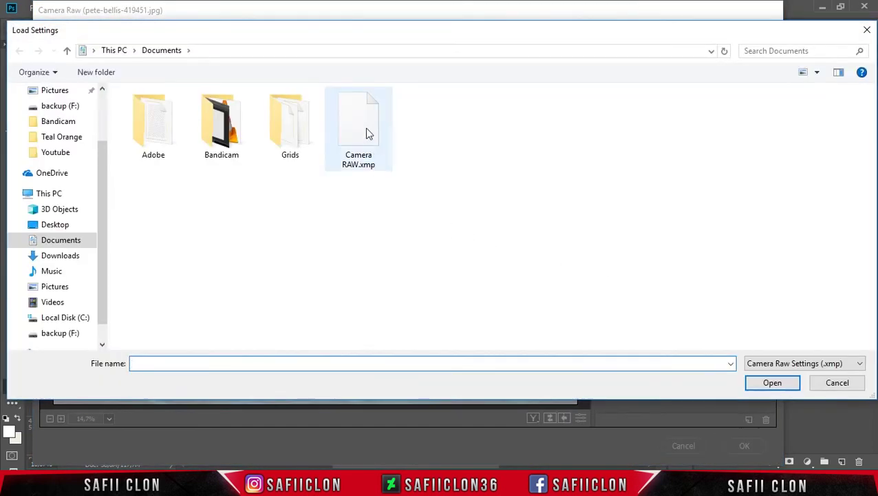
pyautogui.click(364, 141)
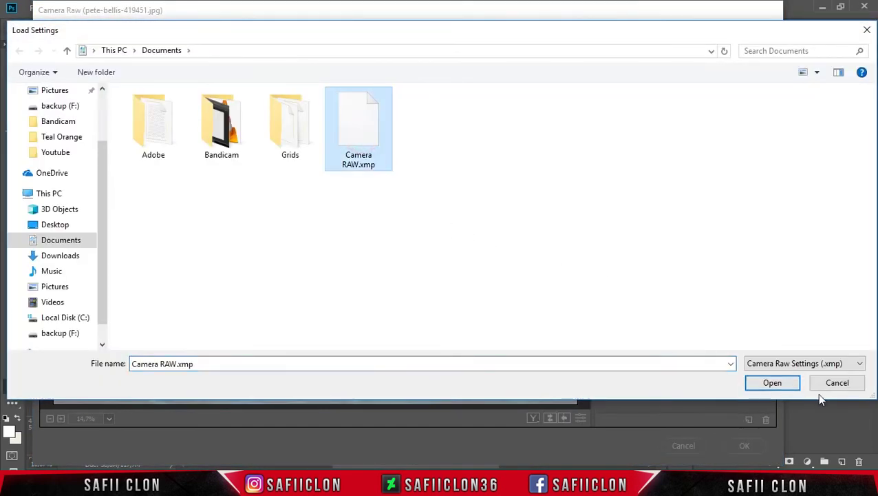
pyautogui.click(784, 385)
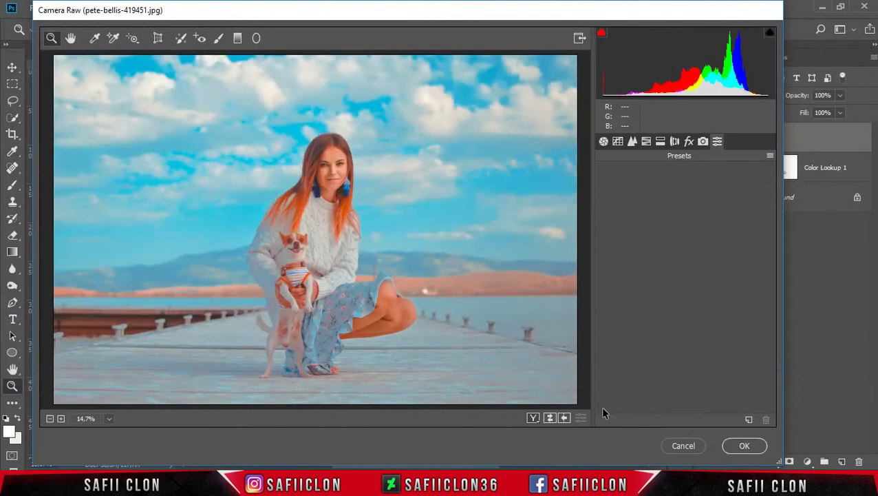
pyautogui.click(533, 419)
pyautogui.click(532, 418)
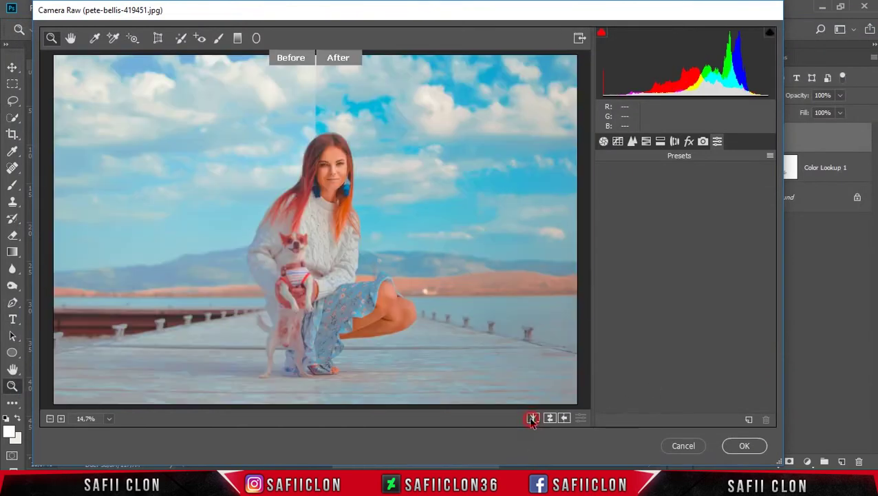
pyautogui.click(533, 419)
pyautogui.click(532, 419)
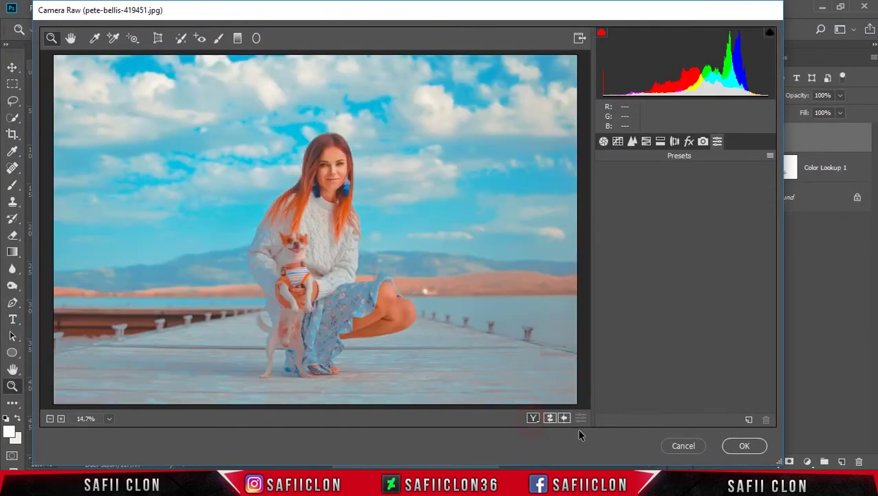
pyautogui.click(758, 448)
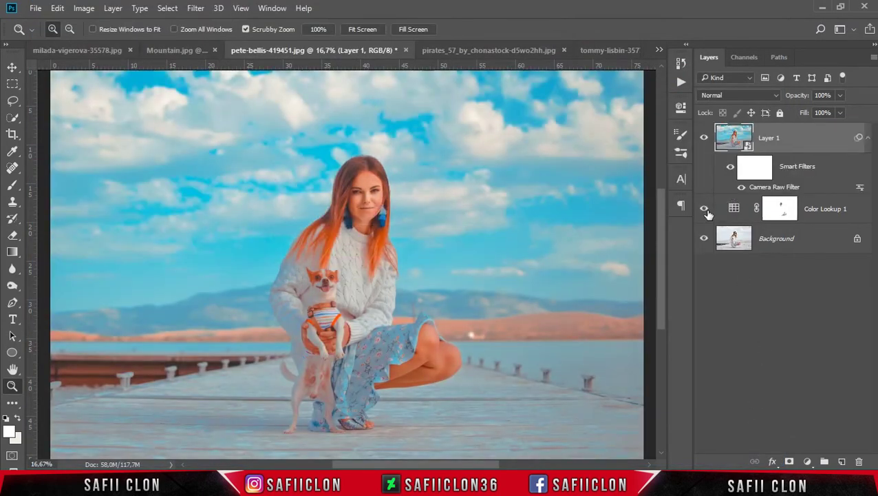
# Toggle Layer 1 on and off to compare, then switch to the pirates_57_by_chonastock-d5wo2hh.jpg photo
pyautogui.click(706, 139)
pyautogui.click(706, 140)
pyautogui.click(705, 140)
pyautogui.click(705, 140)
pyautogui.click(705, 140)
pyautogui.click(705, 139)
pyautogui.hotkey('ctrl', '-')
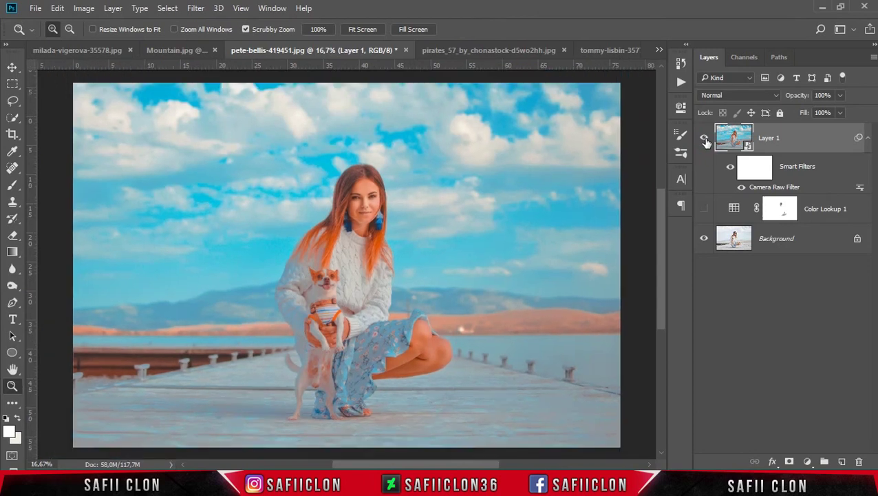
pyautogui.click(497, 51)
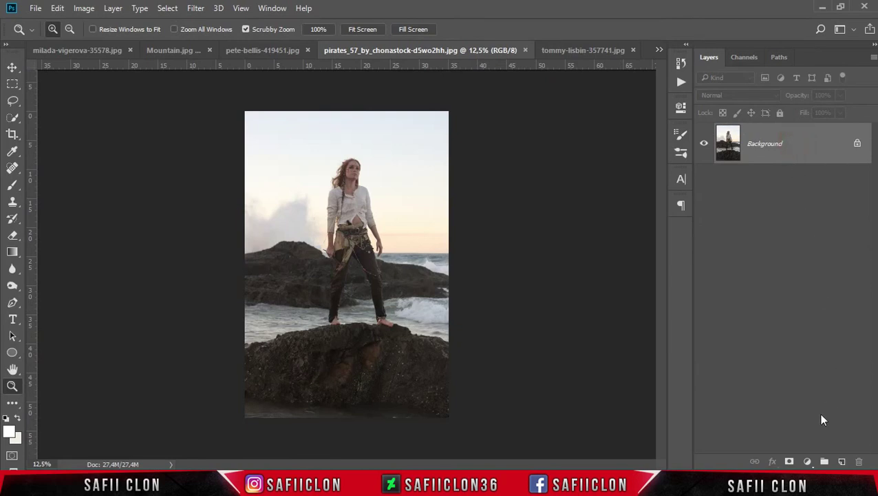
# Add a Teal & Orange.CUBE Color Lookup layer to the pirates photo and zoom in on the woman
pyautogui.click(809, 461)
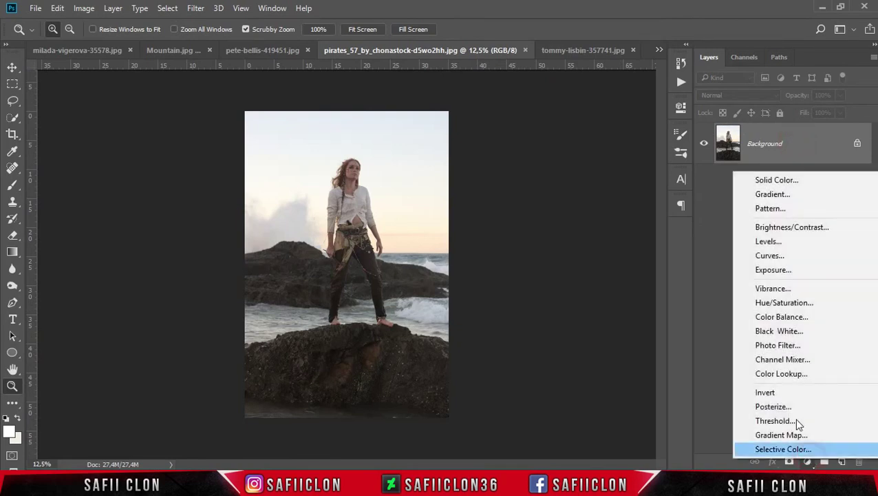
pyautogui.click(789, 374)
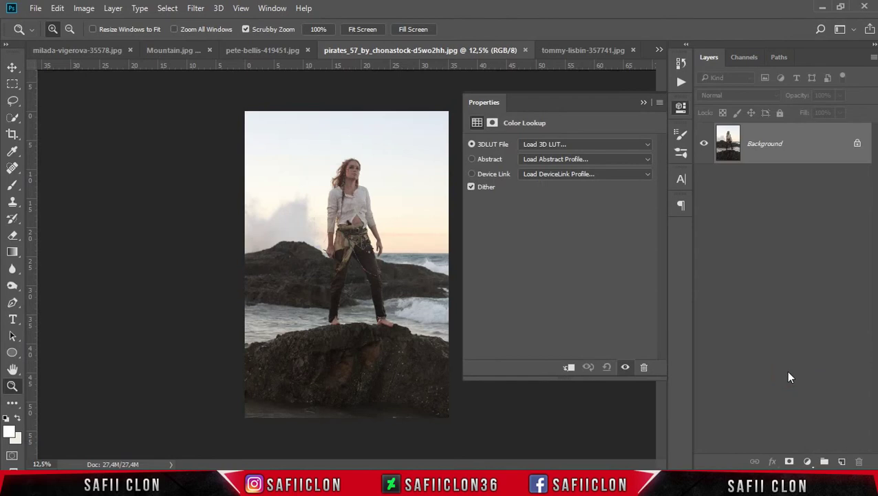
pyautogui.click(563, 145)
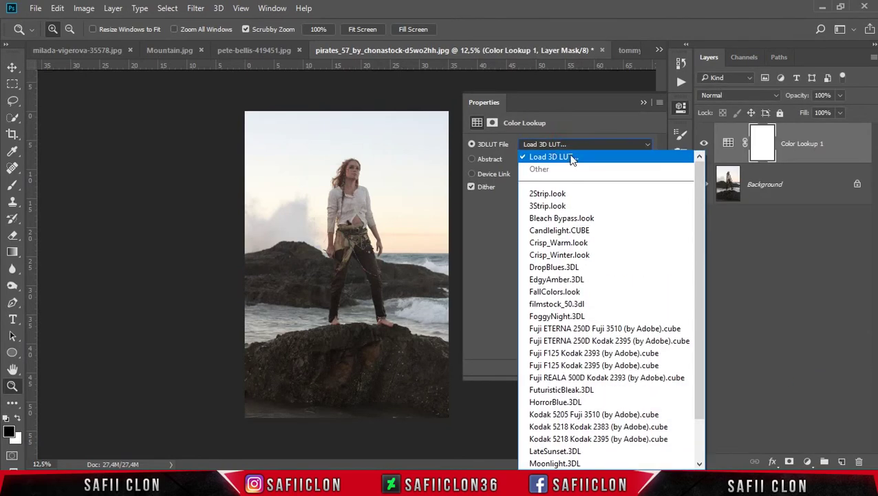
pyautogui.click(578, 158)
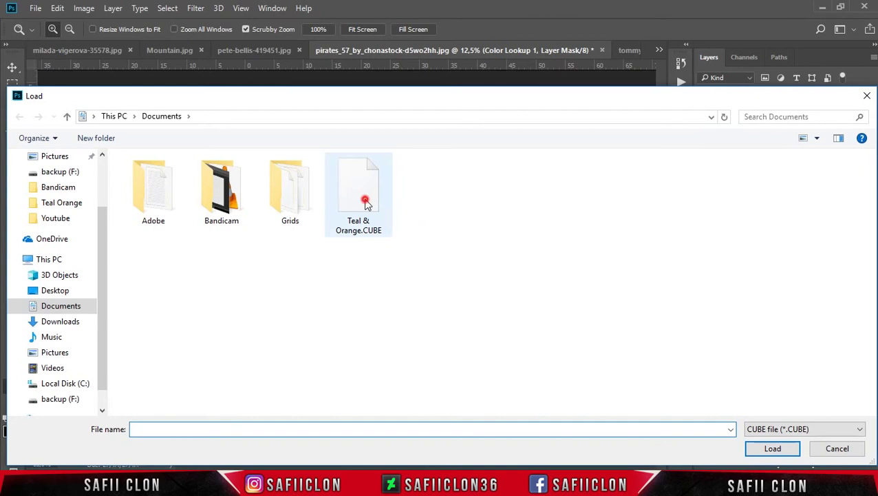
pyautogui.click(364, 203)
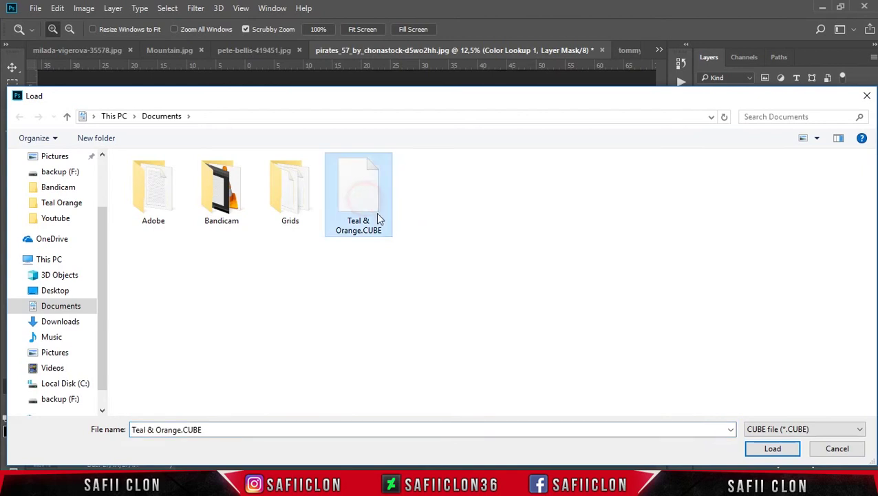
pyautogui.click(763, 446)
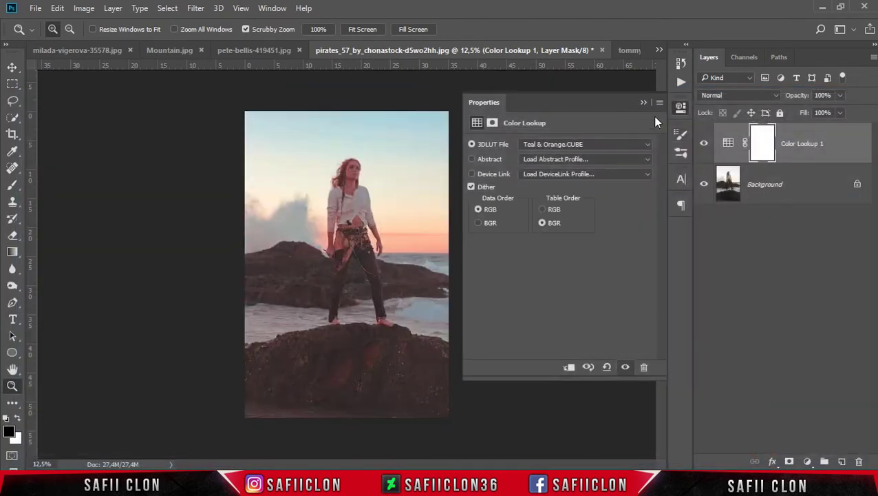
pyautogui.click(643, 102)
pyautogui.click(582, 150)
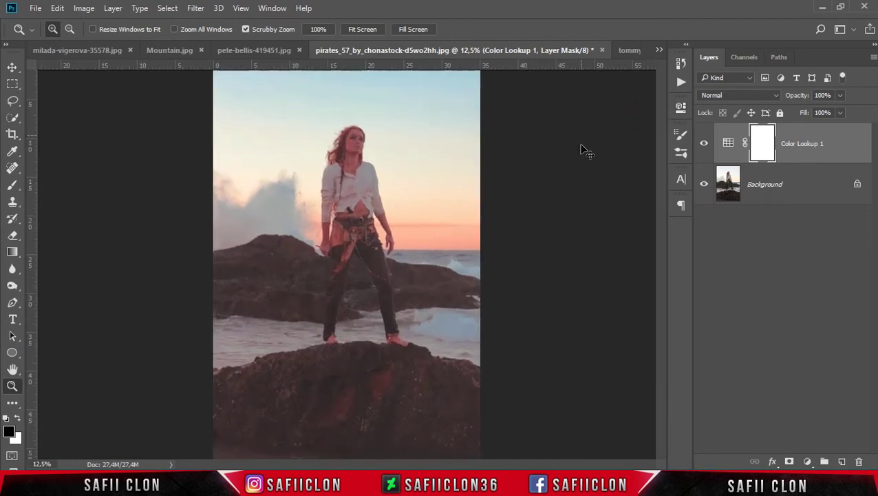
pyautogui.click(582, 150)
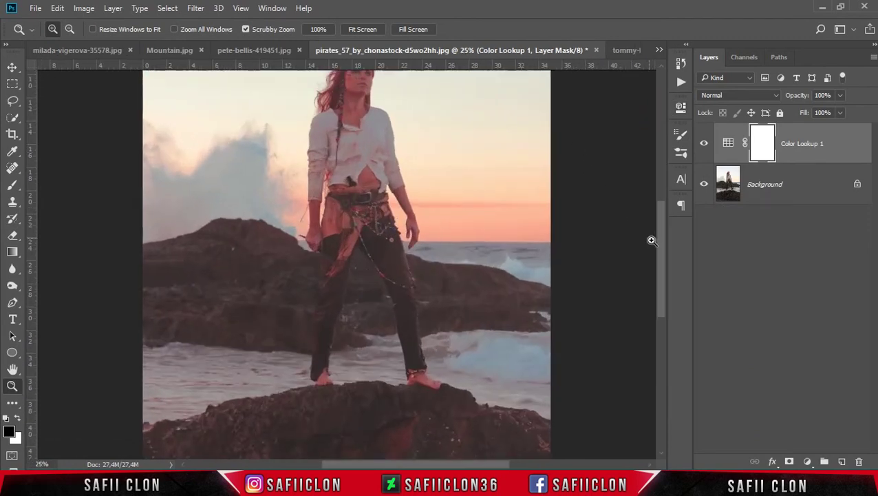
pyautogui.moveTo(661, 245); pyautogui.dragTo(661, 221)
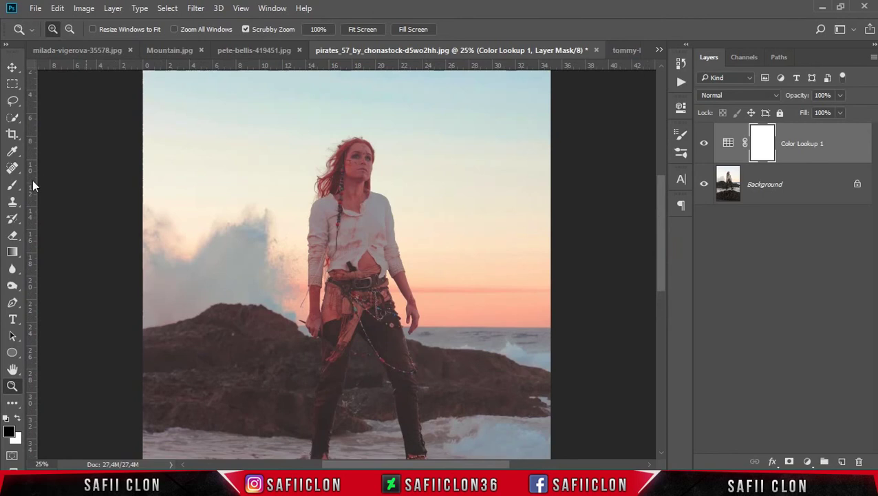
pyautogui.click(10, 186)
# Choose a soft round brush and paint the LUT grade off the woman's face
pyautogui.rightClick(11, 186)
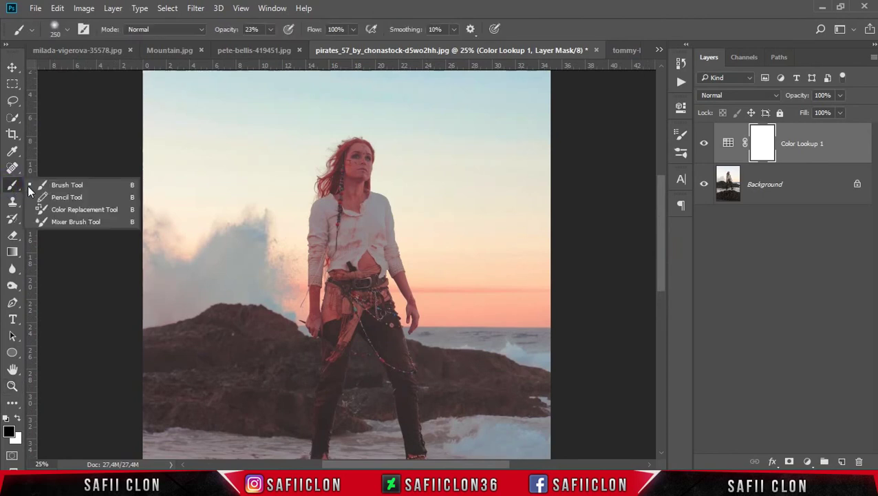
pyautogui.click(54, 183)
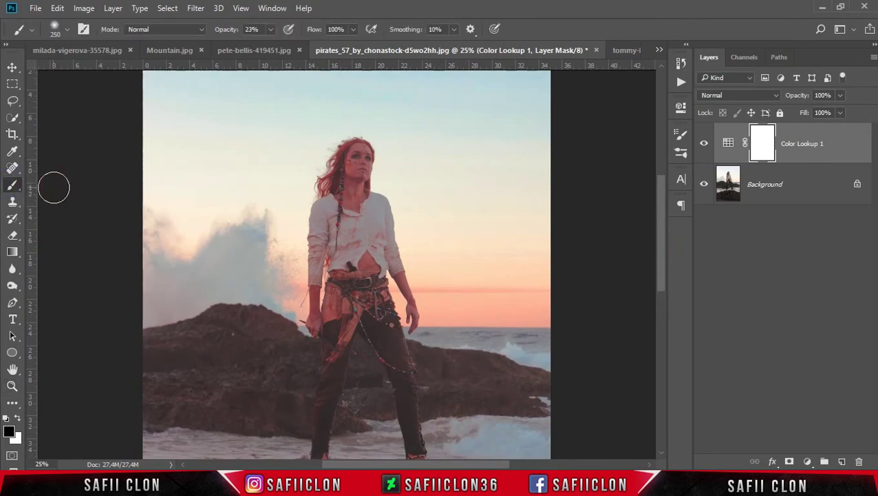
pyautogui.click(67, 31)
pyautogui.click(52, 180)
pyautogui.click(333, 14)
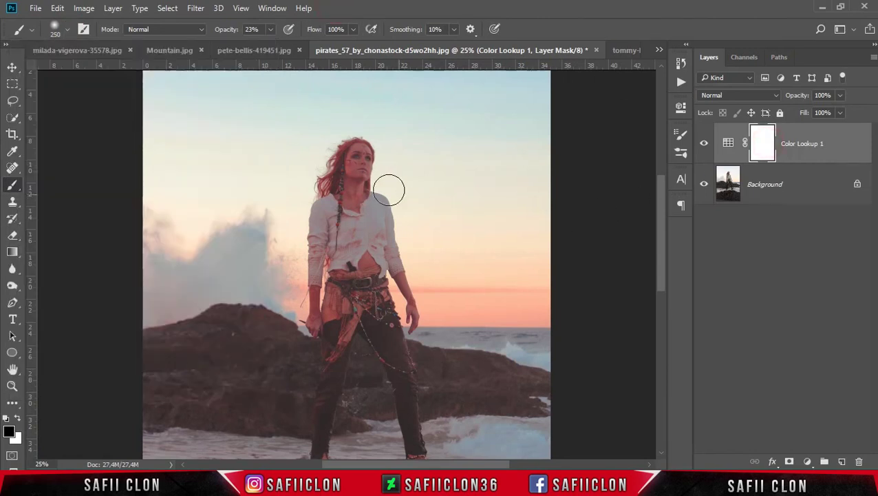
pyautogui.press('[')
pyautogui.press('[')
pyautogui.moveTo(358, 155); pyautogui.dragTo(352, 196)
# Mask the grade off the woman's feet with a smaller brush, then stamp visible into a merged layer
pyautogui.scroll(-1, 665, 251)
pyautogui.press('[')
pyautogui.press('[')
pyautogui.press('[')
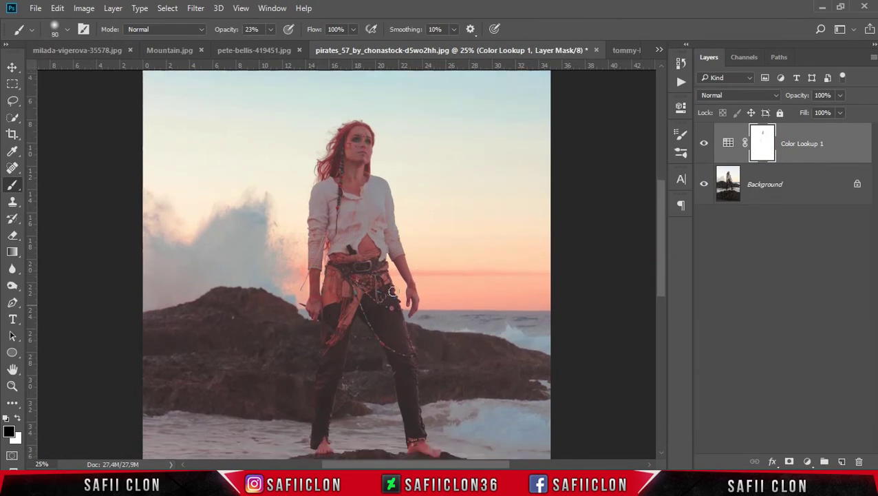
pyautogui.scroll(-5, 662, 273)
pyautogui.press('[')
pyautogui.moveTo(413, 348); pyautogui.dragTo(438, 361)
pyautogui.scroll(8, 650, 280)
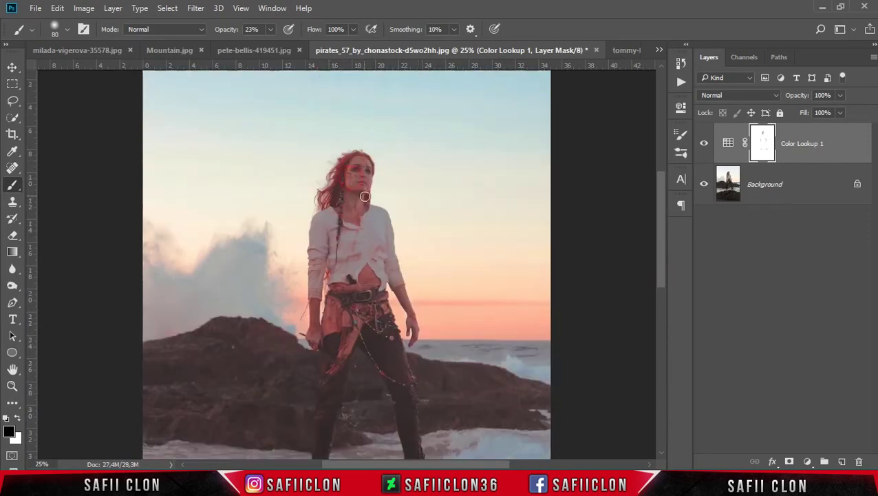
pyautogui.hotkey('ctrl', '-')
pyautogui.scroll(-1, 554, 200)
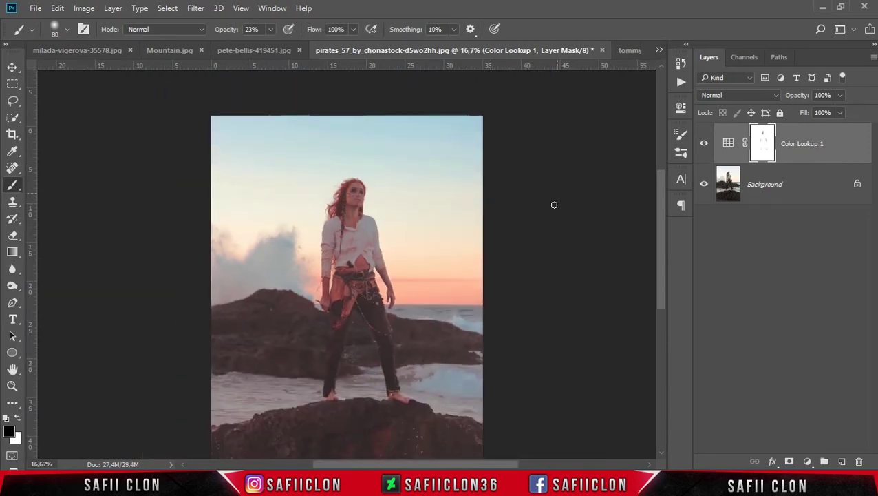
pyautogui.scroll(-1, 554, 205)
pyautogui.scroll(-1, 554, 204)
pyautogui.scroll(-1, 554, 205)
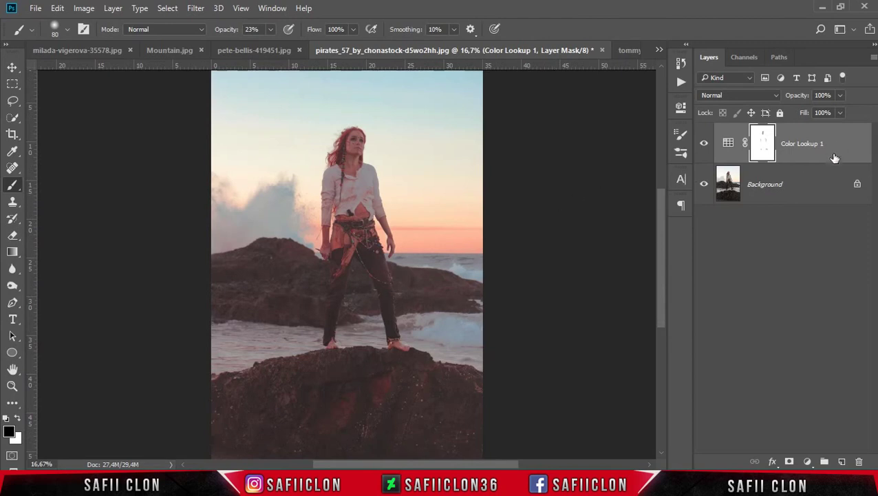
pyautogui.hotkey('ctrl', 'shift', 'alt', 'e')
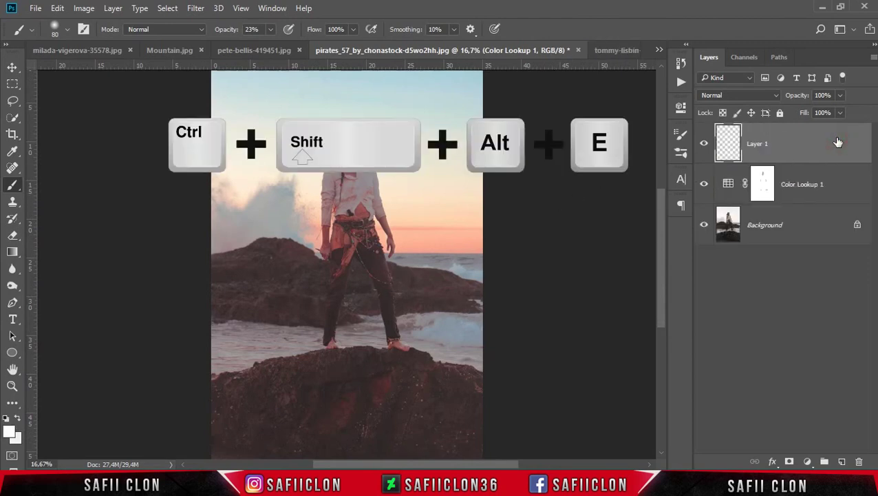
pyautogui.rightClick(793, 147)
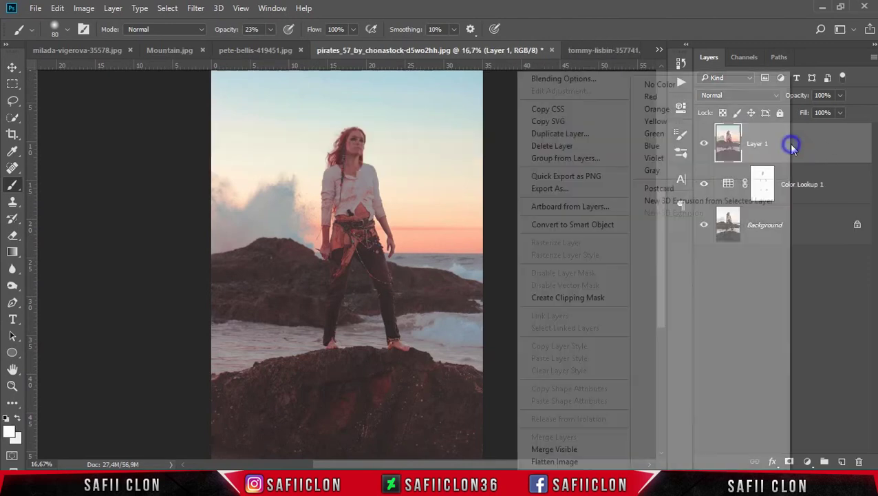
# Convert the merged Layer 1 to a smart object and start a Camera Raw filter on it
pyautogui.click(571, 225)
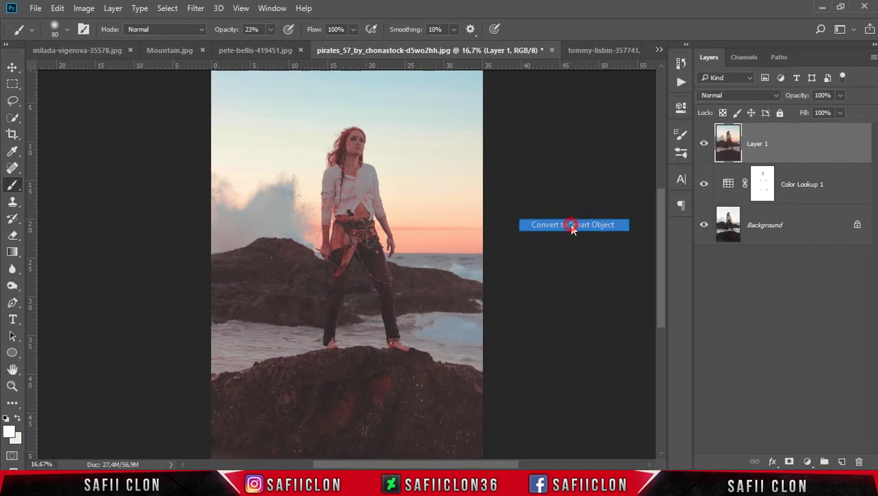
pyautogui.click(195, 9)
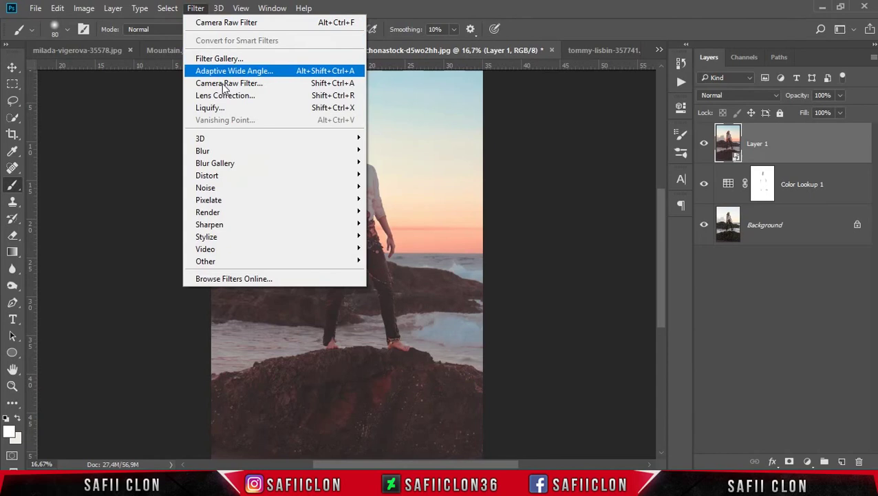
pyautogui.click(245, 84)
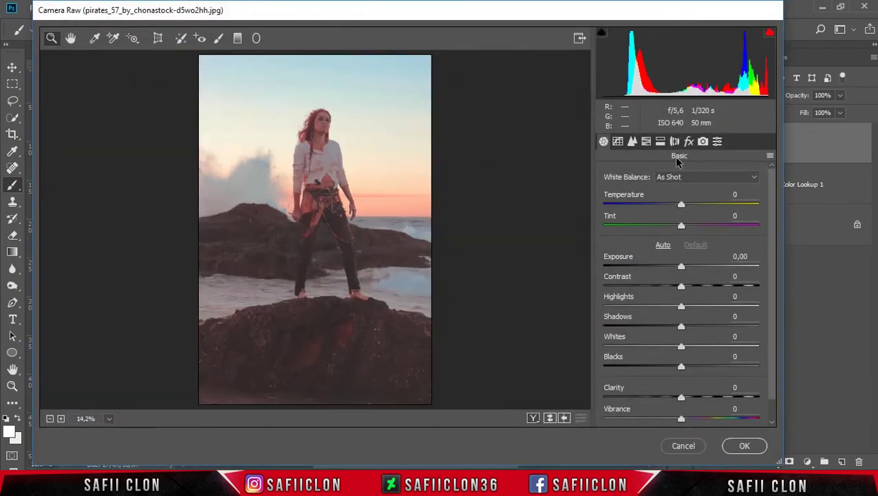
# Load the saved Camera RAW.xmp settings through the Camera Raw presets menu
pyautogui.click(717, 141)
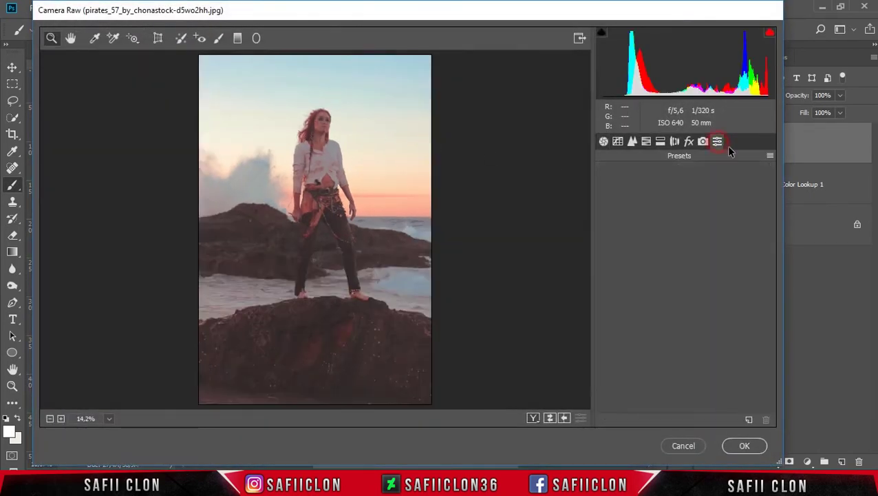
pyautogui.click(771, 156)
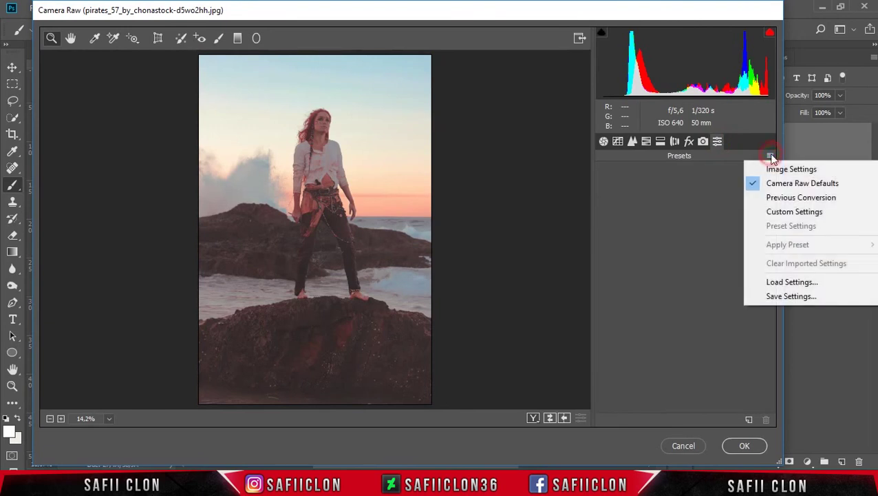
pyautogui.click(789, 283)
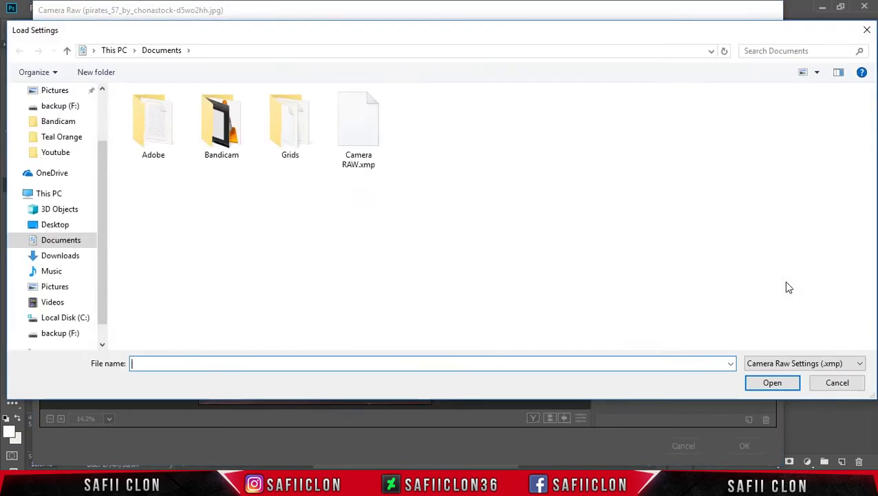
pyautogui.click(354, 162)
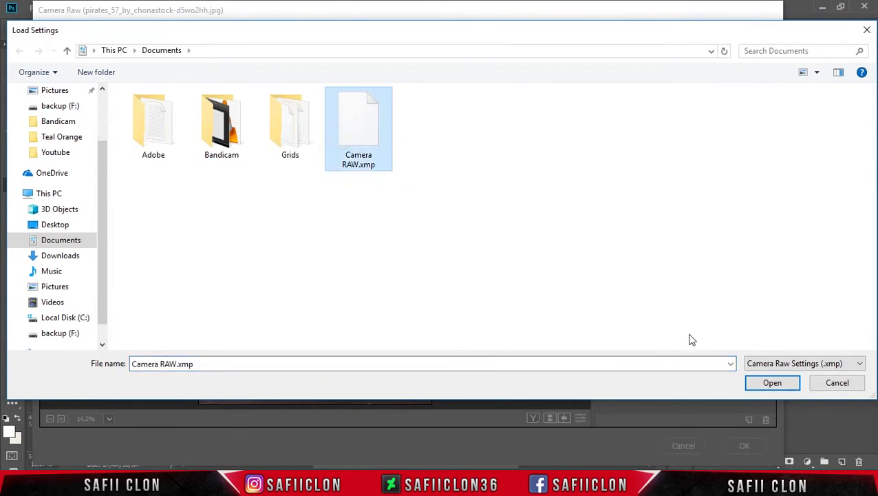
pyautogui.click(774, 385)
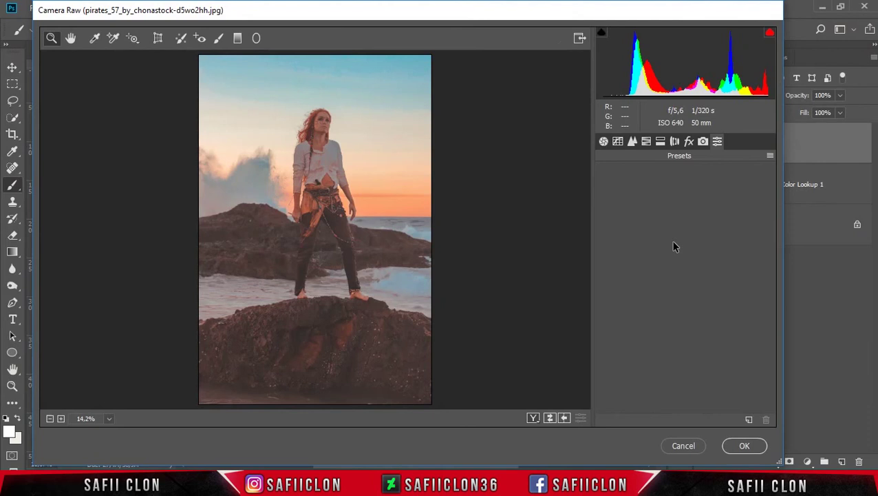
pyautogui.click(648, 142)
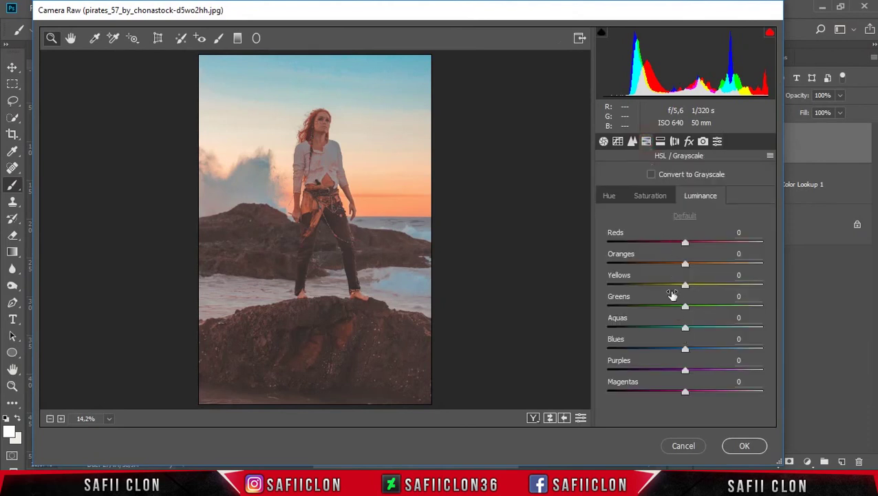
# Boost aqua saturation, shift the blue hue and darken blue luminance, then apply Camera Raw
pyautogui.click(649, 199)
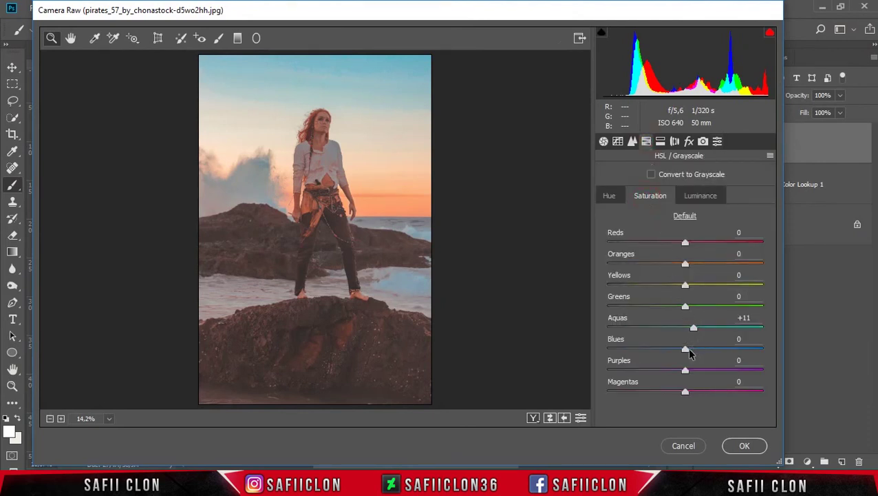
pyautogui.moveTo(685, 351); pyautogui.dragTo(694, 351)
pyautogui.click(613, 197)
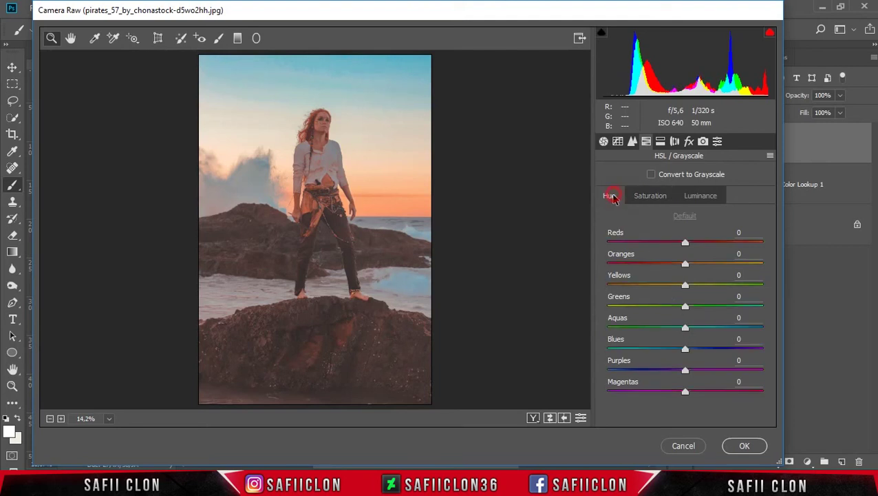
pyautogui.moveTo(683, 351); pyautogui.dragTo(666, 356)
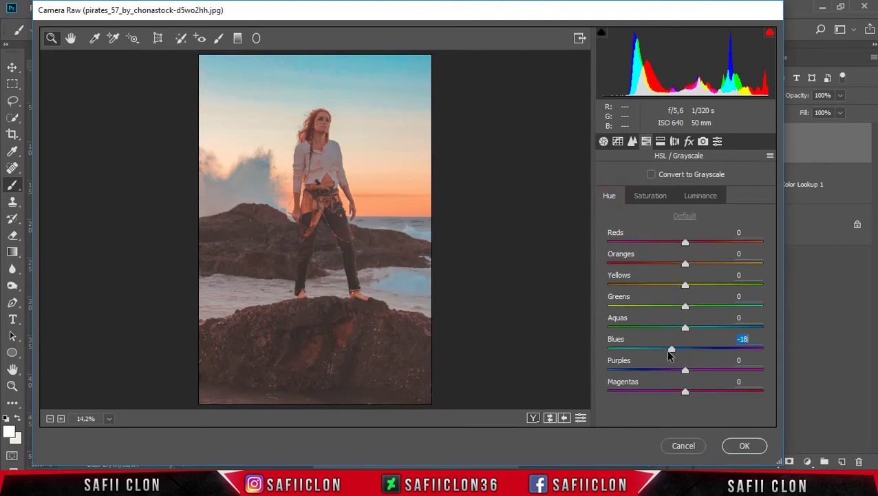
pyautogui.moveTo(665, 356); pyautogui.dragTo(670, 352)
pyautogui.click(695, 196)
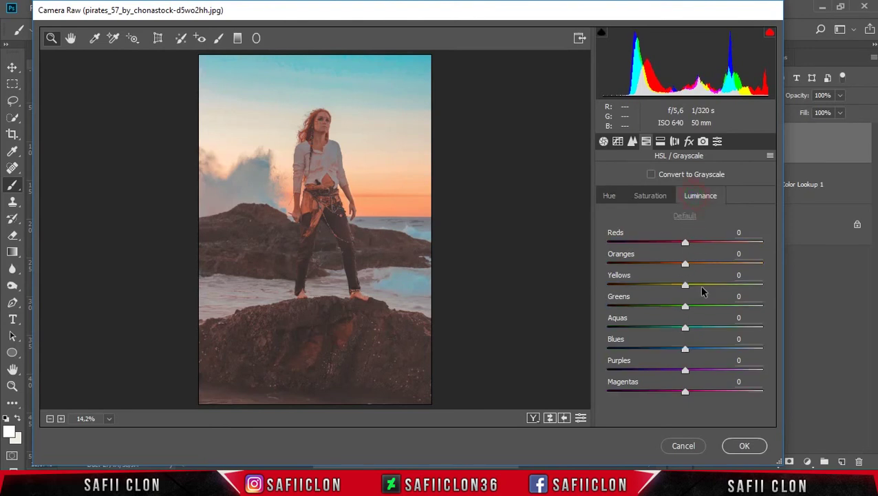
pyautogui.moveTo(686, 351); pyautogui.dragTo(674, 352)
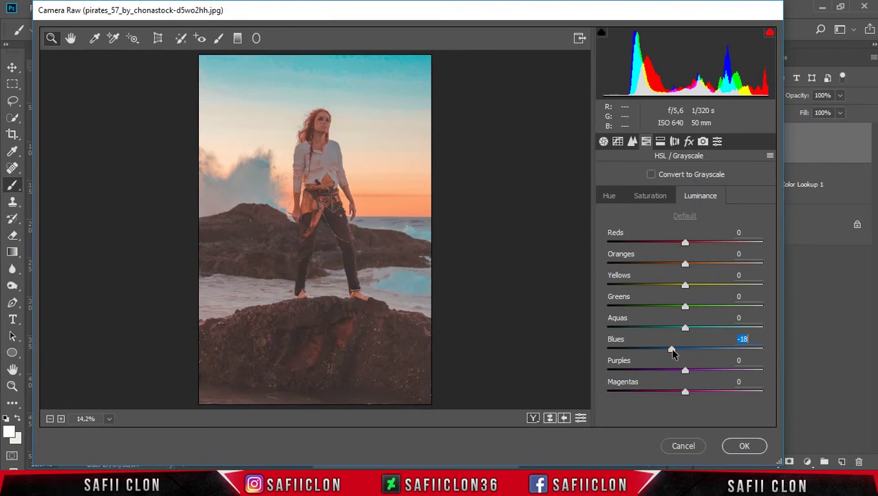
pyautogui.click(740, 446)
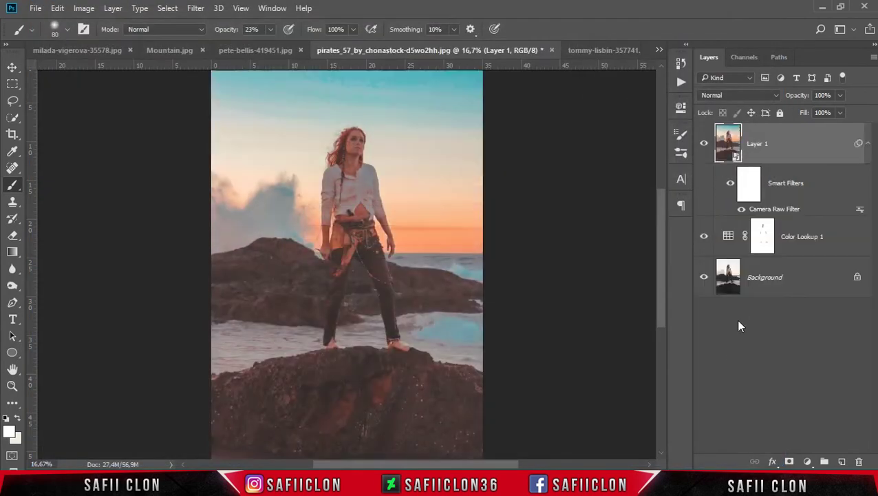
# Toggle the graded layer on and off to compare with the original, then switch to Mountain.jpg
pyautogui.hotkey('ctrl', '-')
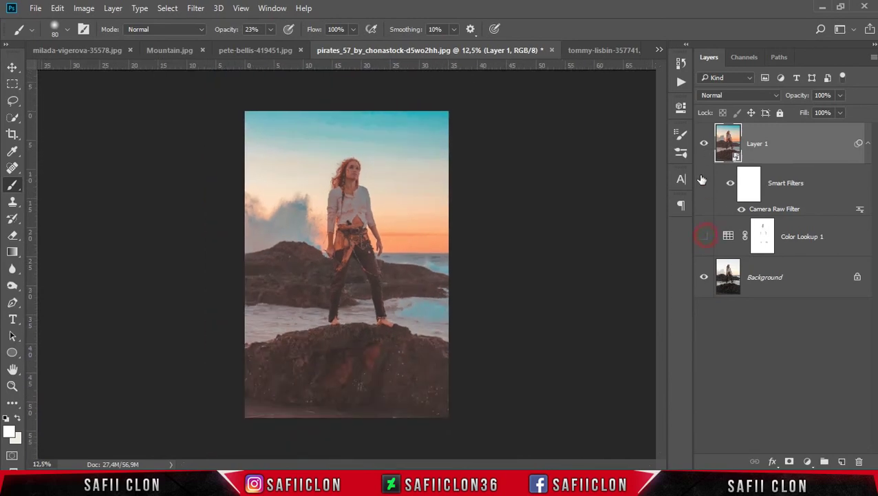
pyautogui.click(705, 145)
pyautogui.click(704, 146)
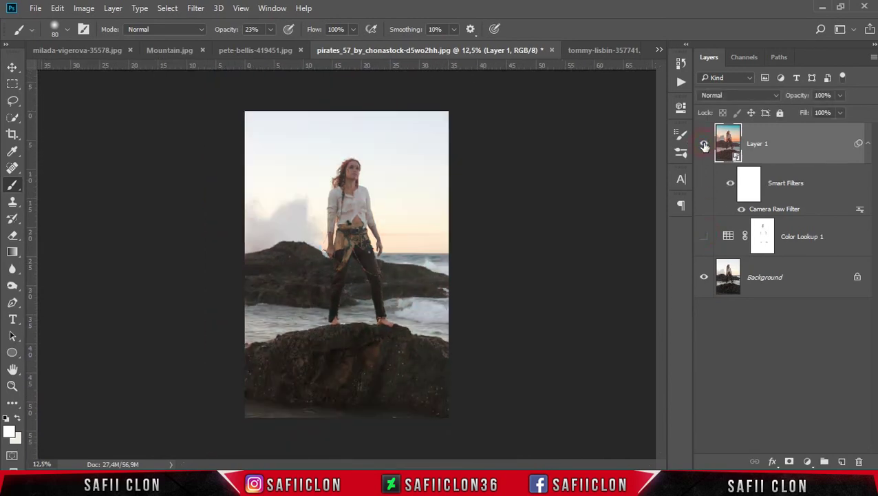
pyautogui.click(704, 145)
pyautogui.click(705, 146)
pyautogui.click(704, 145)
pyautogui.click(704, 145)
pyautogui.click(704, 145)
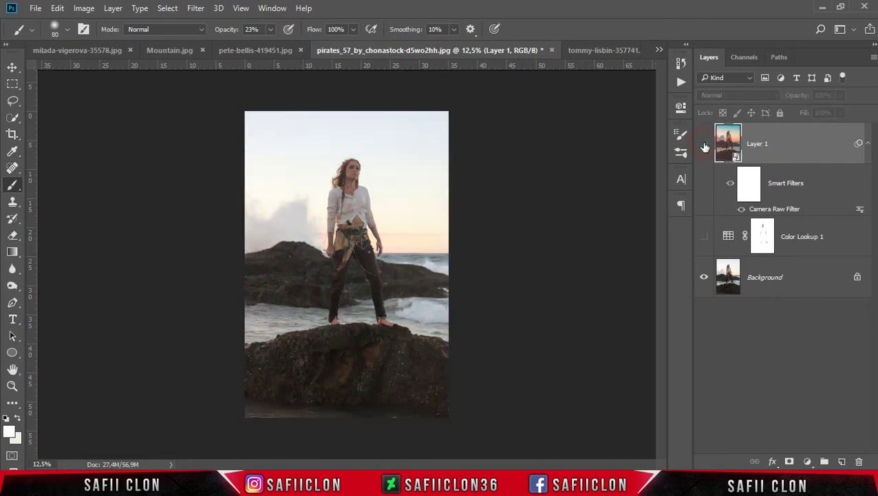
pyautogui.click(705, 146)
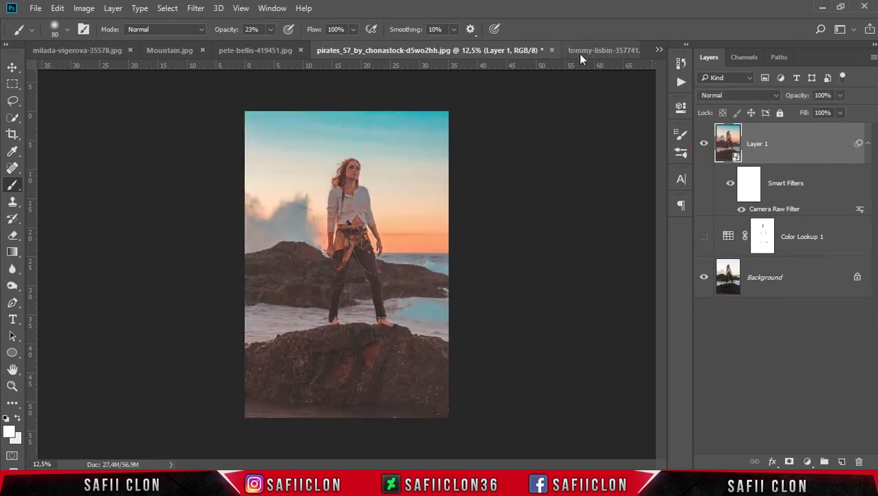
pyautogui.click(181, 53)
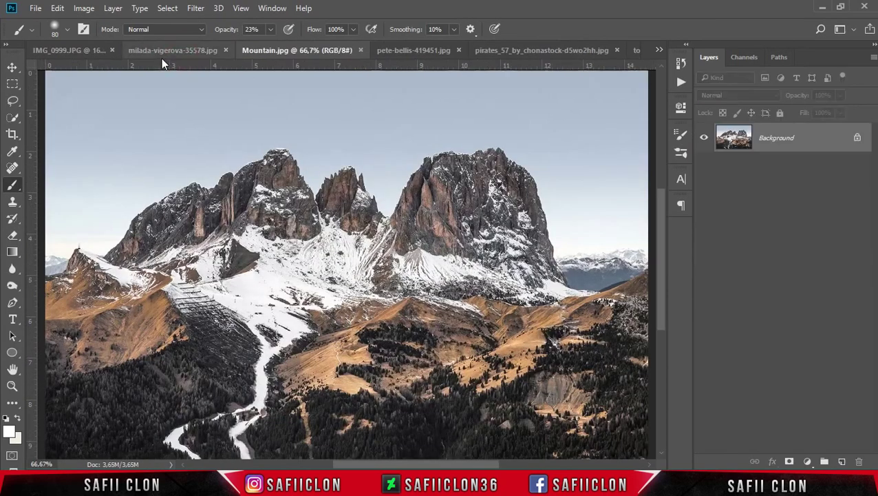
# Add a Teal & Orange.CUBE Color Lookup layer to Mountain.jpg and stamp visible layers into Layer 1
pyautogui.hotkey('ctrl', '-')
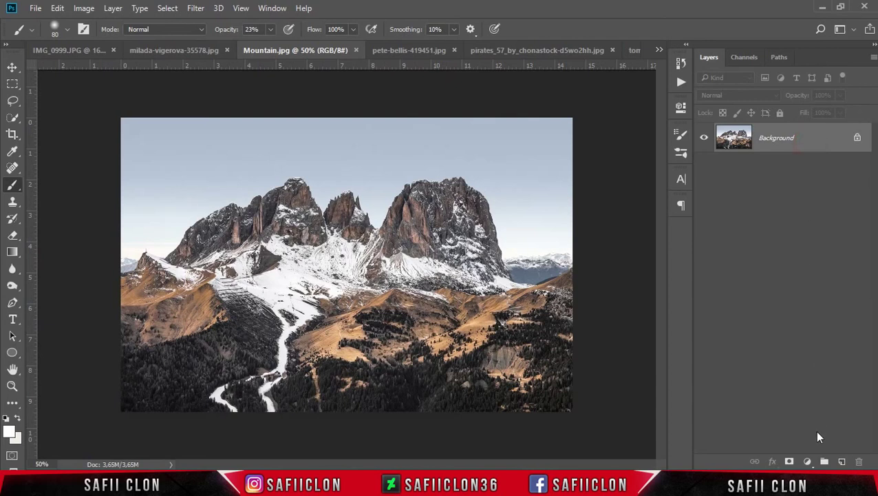
pyautogui.click(808, 462)
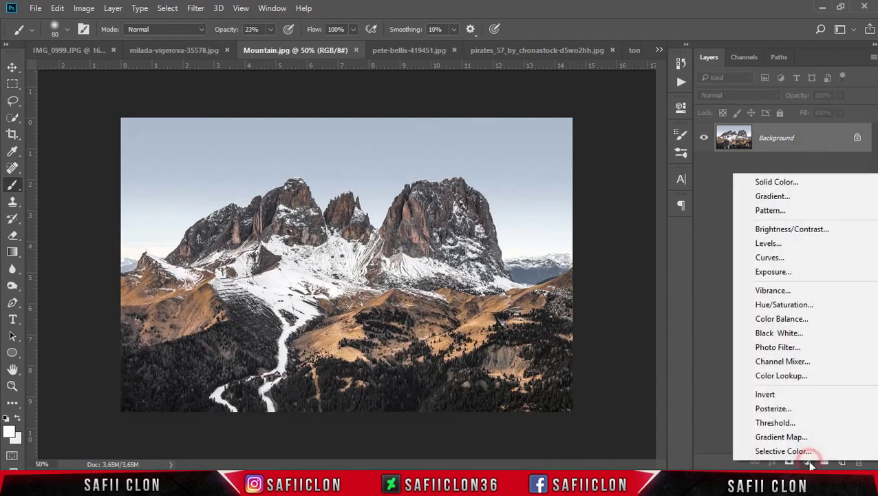
pyautogui.click(797, 376)
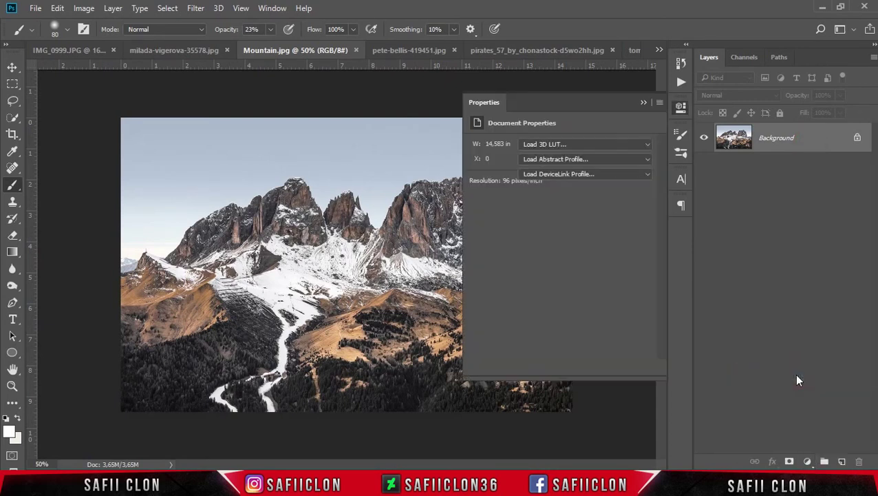
pyautogui.click(575, 145)
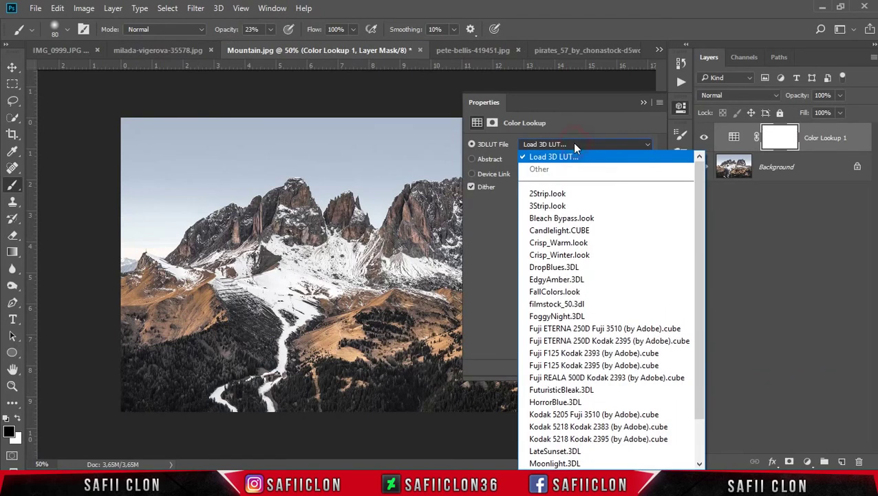
pyautogui.click(570, 153)
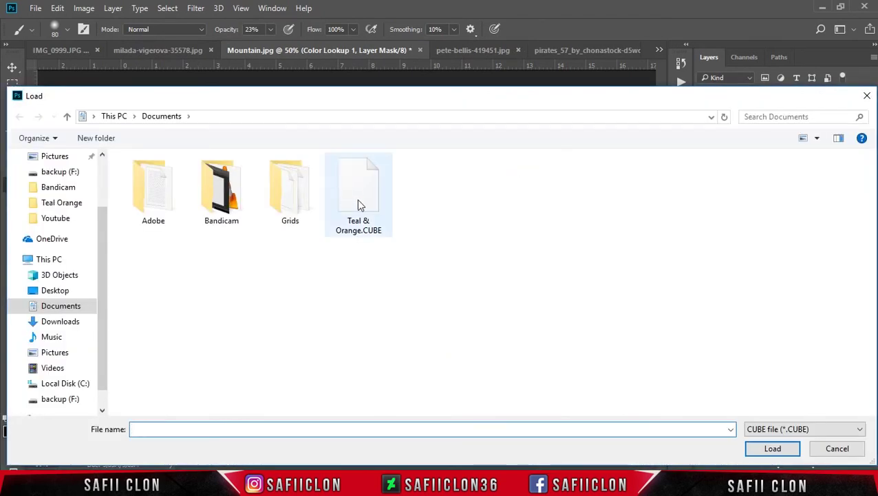
pyautogui.click(358, 199)
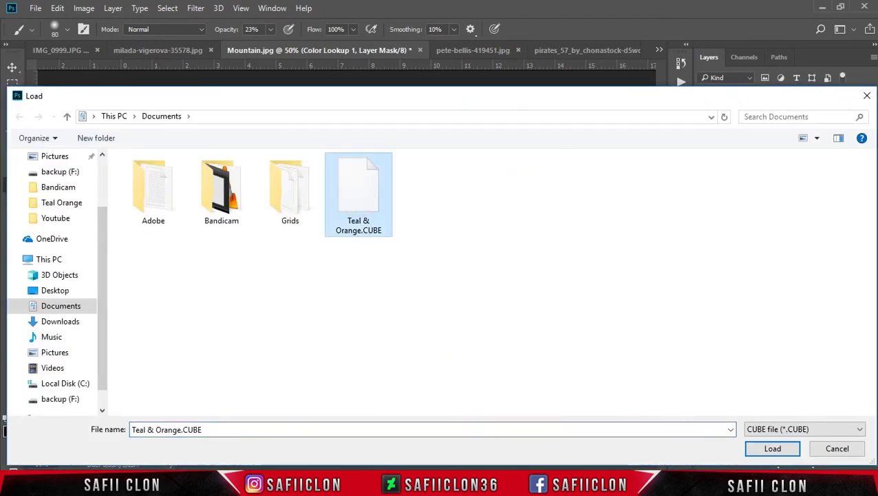
pyautogui.click(773, 449)
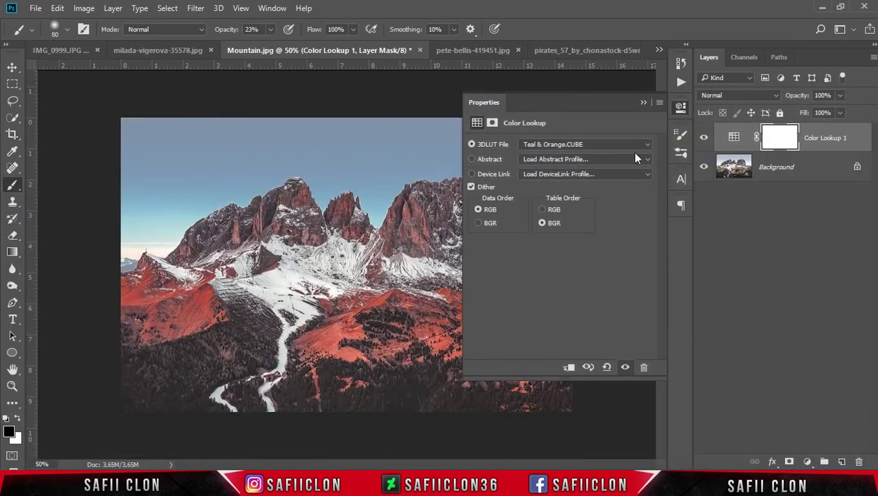
pyautogui.click(643, 102)
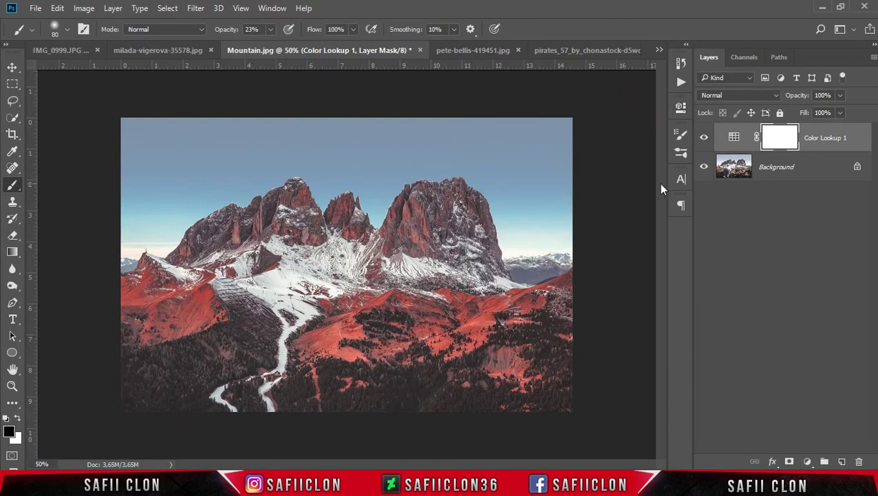
pyautogui.hotkey('ctrl', 'shift', 'alt', 'e')
# Convert Layer 1 to a smart object and load Camera RAW.xmp into a Camera Raw filter
pyautogui.rightClick(798, 134)
pyautogui.moveTo(583, 224)
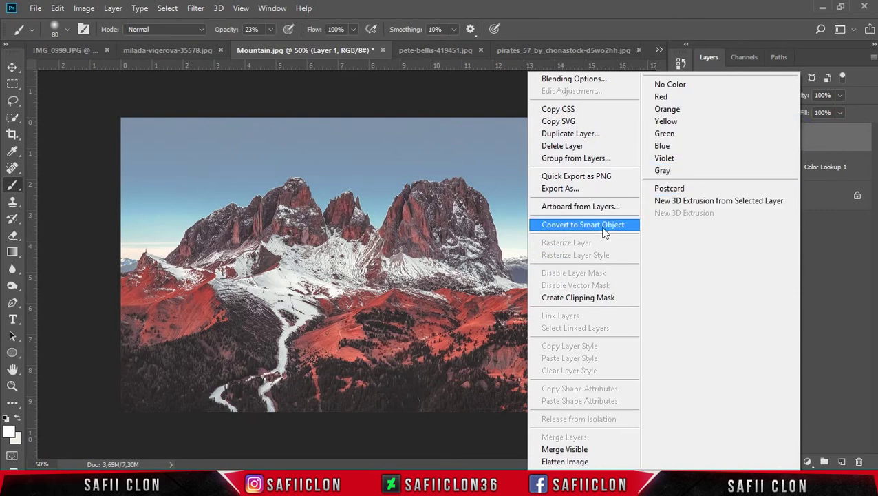
pyautogui.click(592, 229)
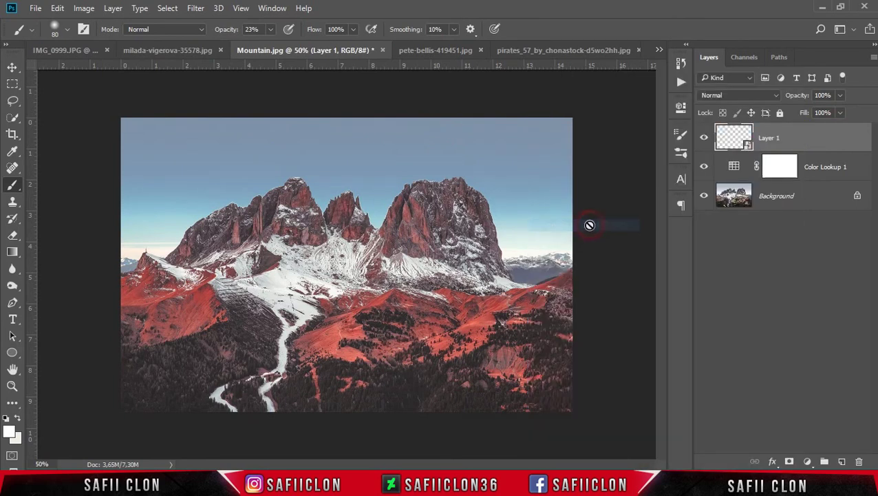
pyautogui.click(191, 8)
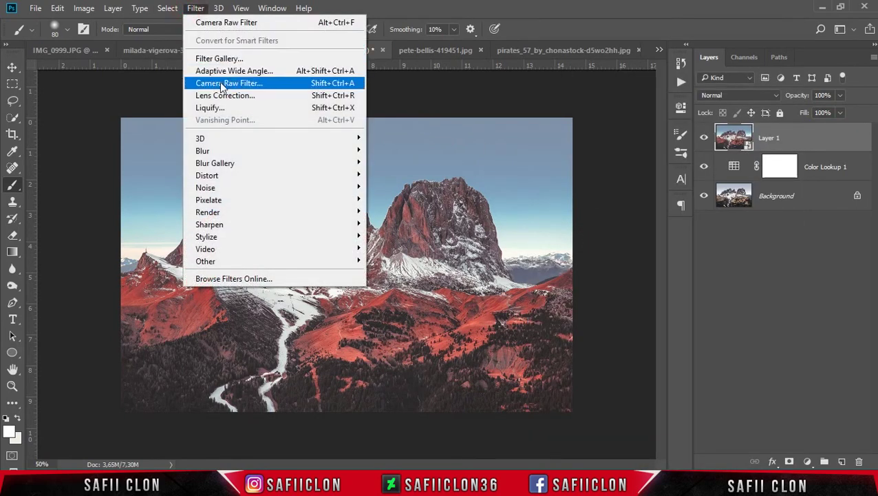
pyautogui.click(226, 84)
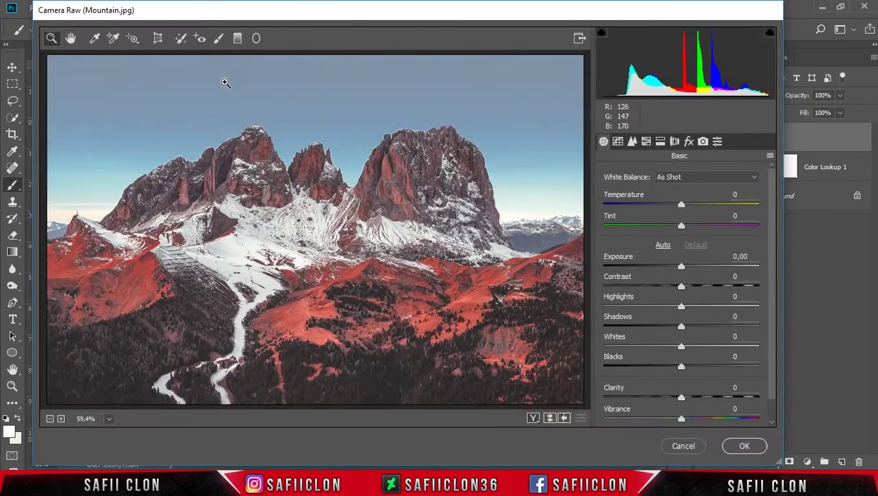
pyautogui.click(717, 141)
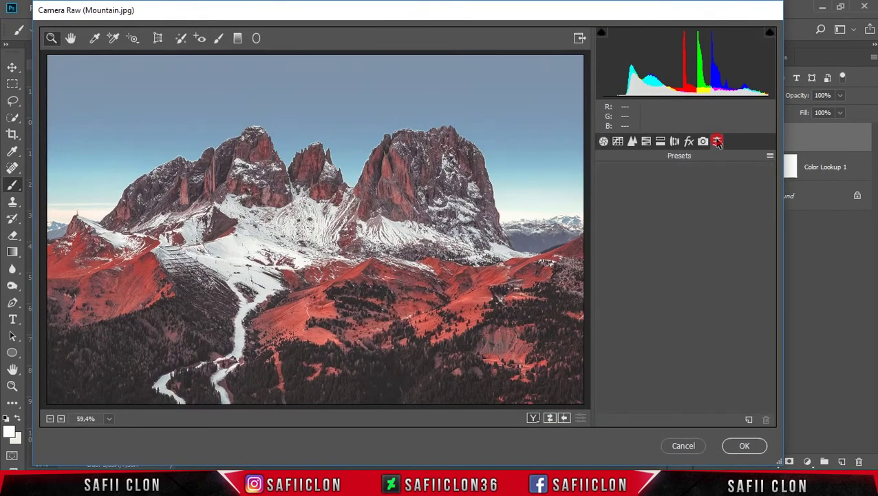
pyautogui.click(770, 157)
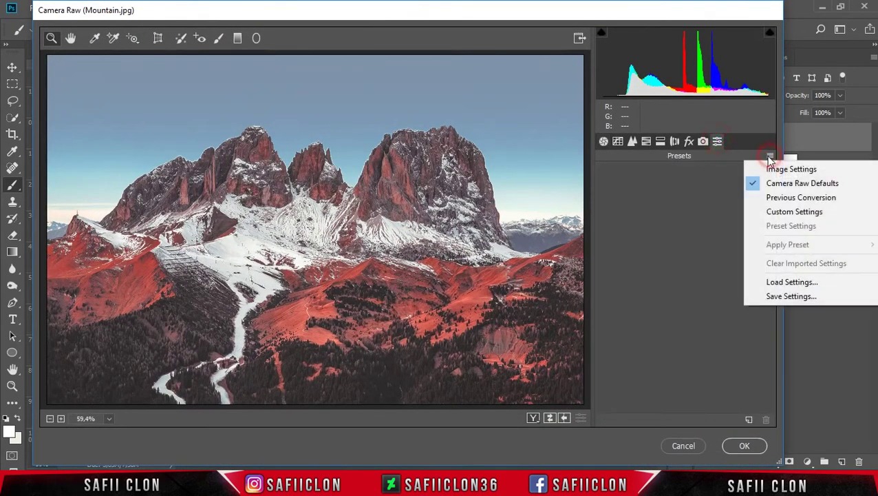
pyautogui.click(778, 283)
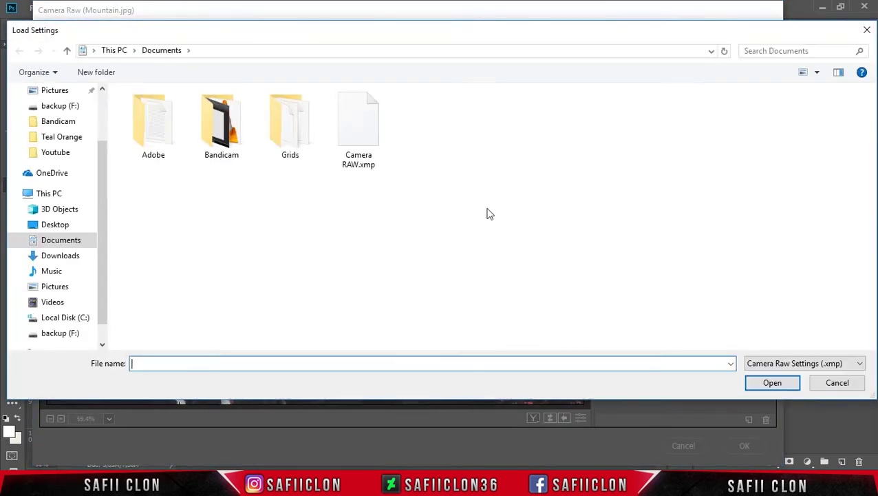
pyautogui.click(363, 146)
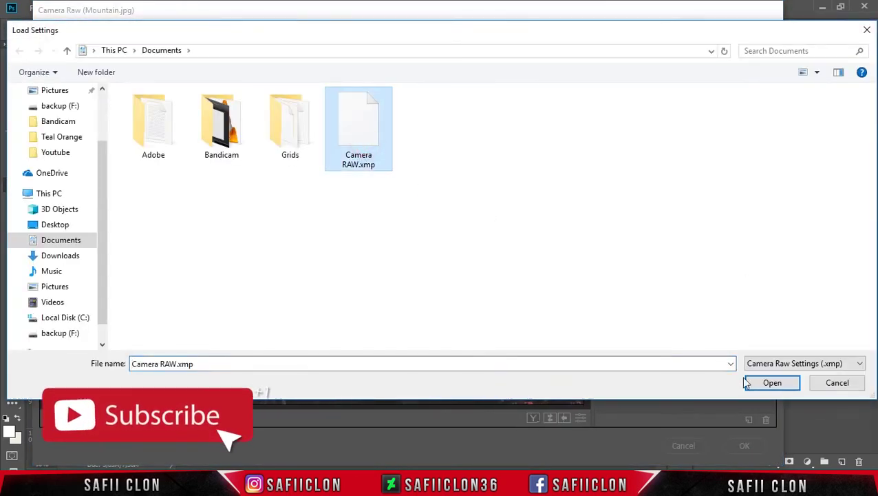
pyautogui.click(773, 383)
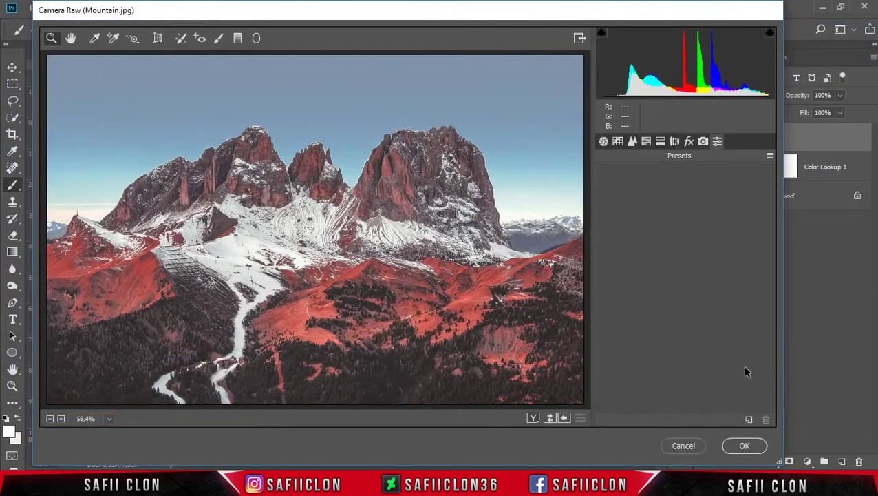
# Set Blues hue -29, saturation +42 and luminance -11, then apply the Camera Raw filter
pyautogui.click(648, 142)
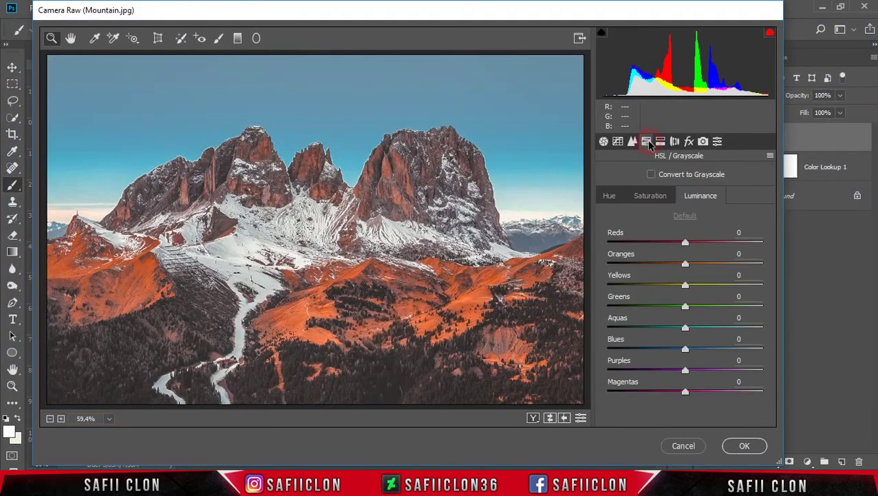
pyautogui.click(607, 197)
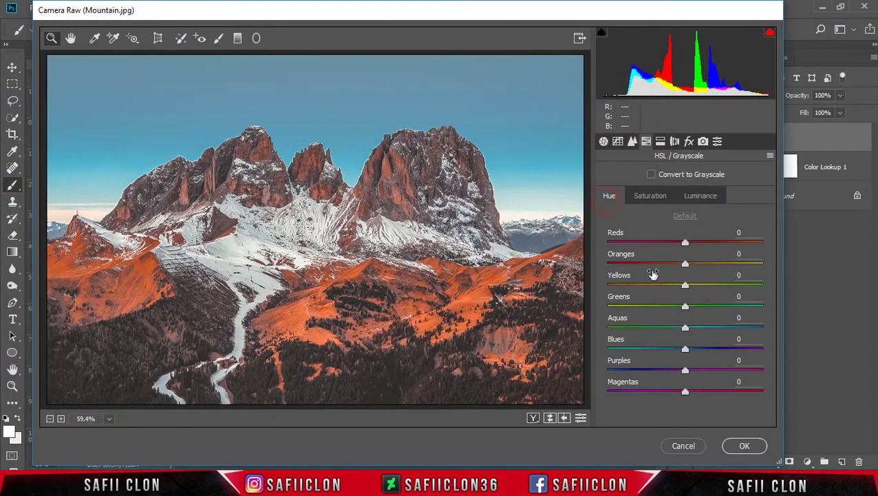
pyautogui.moveTo(681, 352); pyautogui.dragTo(663, 351)
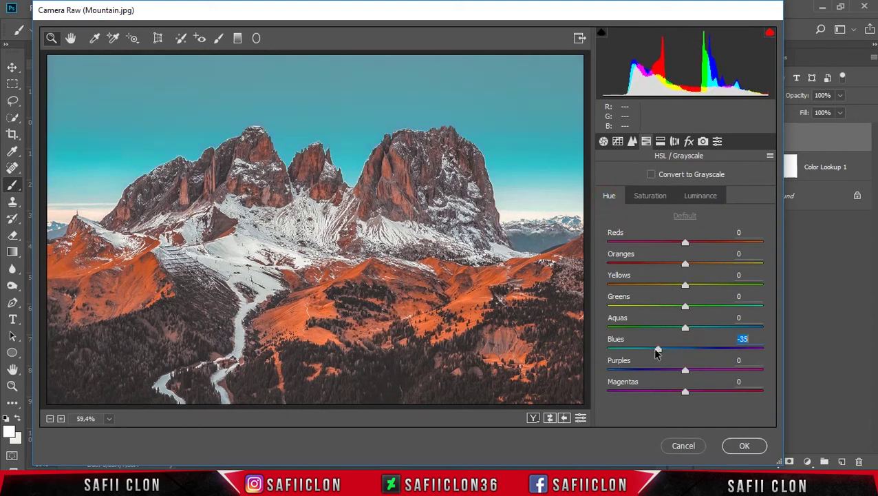
pyautogui.click(657, 196)
pyautogui.moveTo(687, 353)
pyautogui.mouseDown()
pyautogui.moveTo(716, 349)
pyautogui.moveTo(667, 358)
pyautogui.moveTo(702, 349)
pyautogui.moveTo(677, 360)
pyautogui.mouseUp()
pyautogui.click(700, 196)
pyautogui.click(745, 447)
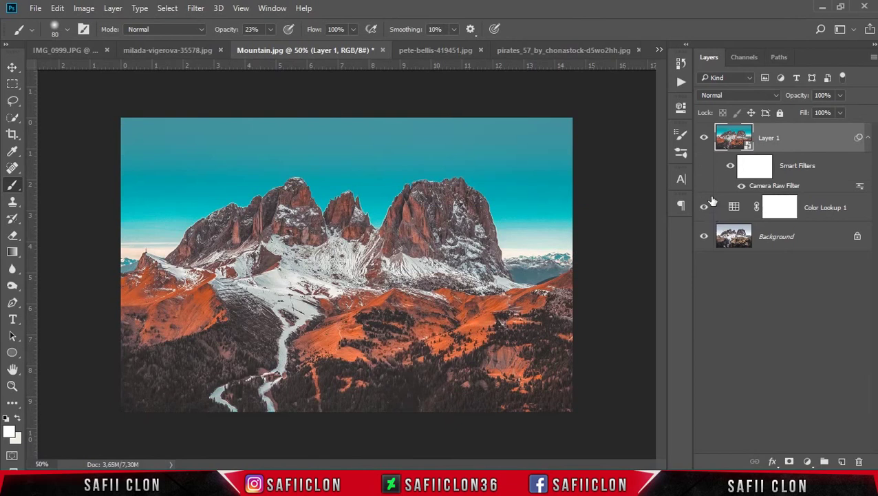
# Toggle Layer 1 visibility to compare the Mountain grade, then switch to tommy-lisbin-357741.jpg
pyautogui.click(703, 140)
pyautogui.click(704, 140)
pyautogui.click(704, 140)
pyautogui.click(704, 140)
pyautogui.click(703, 140)
pyautogui.click(704, 141)
pyautogui.click(703, 141)
pyautogui.click(704, 141)
pyautogui.click(659, 50)
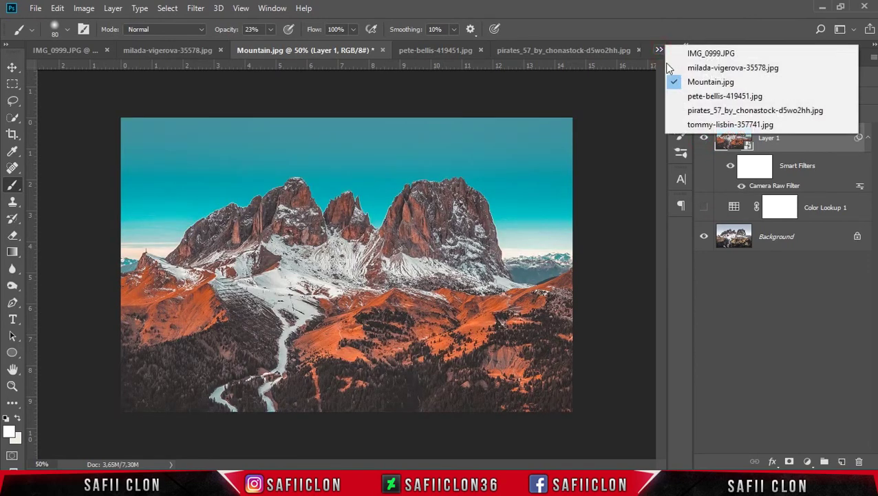
pyautogui.click(699, 125)
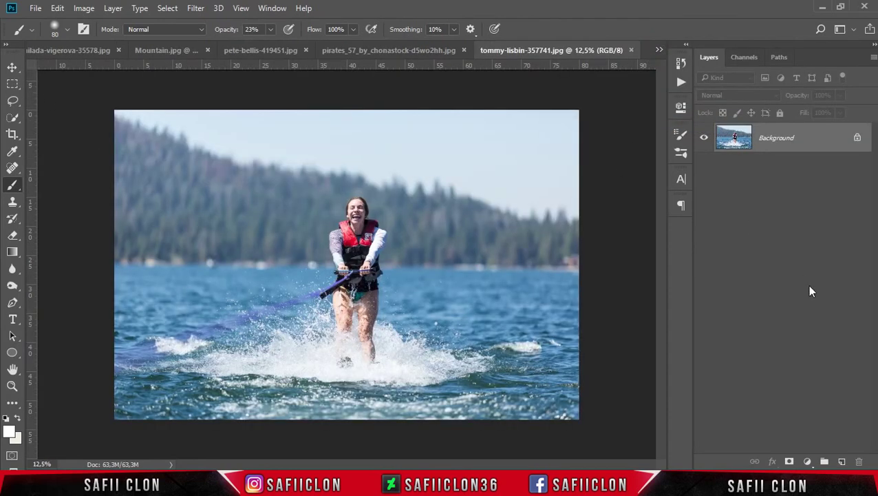
# Add a Color Lookup layer using Teal & Orange.CUBE to the water-skier photo
pyautogui.click(807, 460)
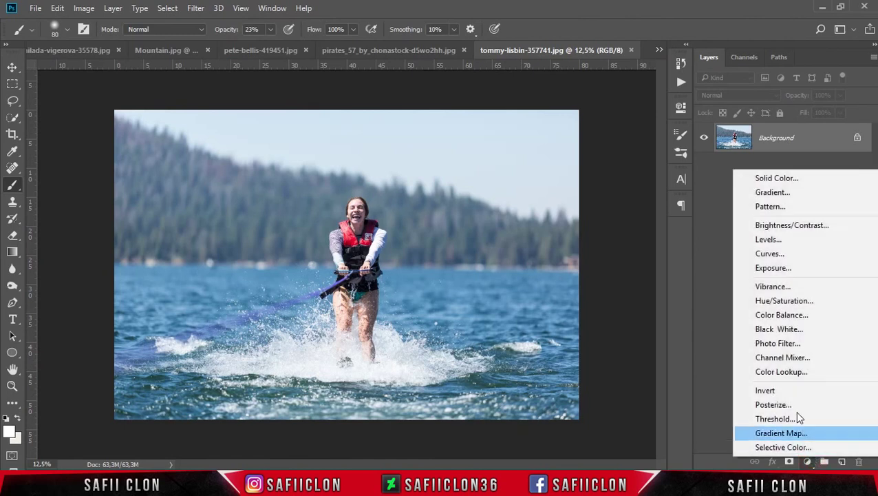
pyautogui.click(804, 373)
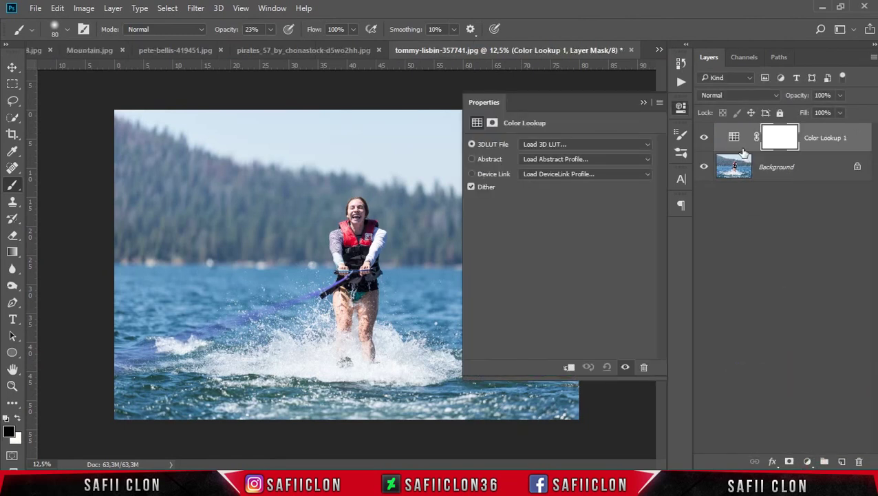
pyautogui.click(649, 145)
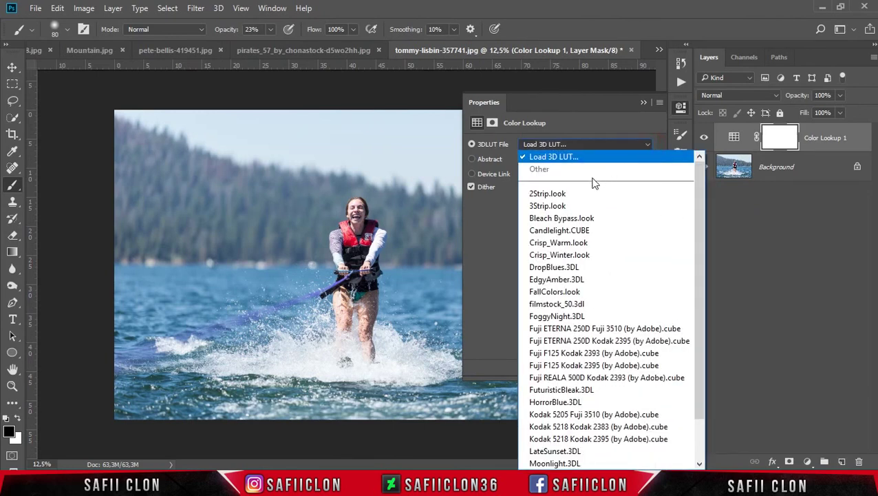
pyautogui.click(570, 158)
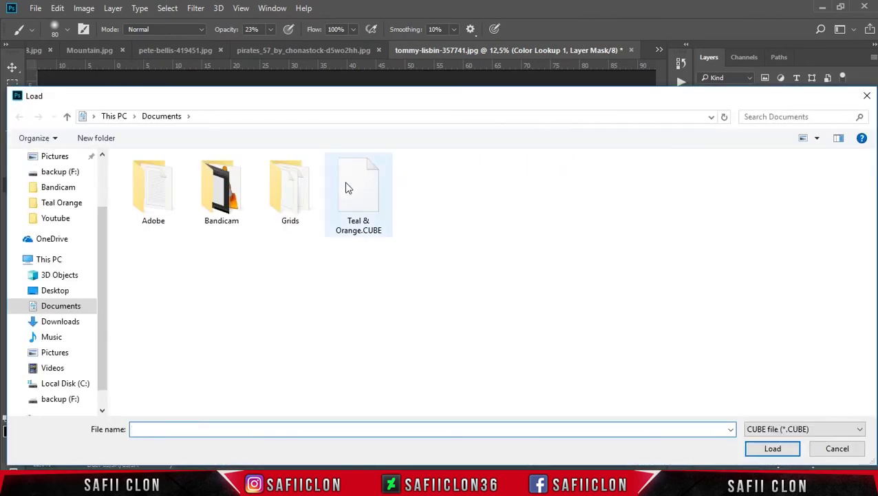
pyautogui.click(347, 188)
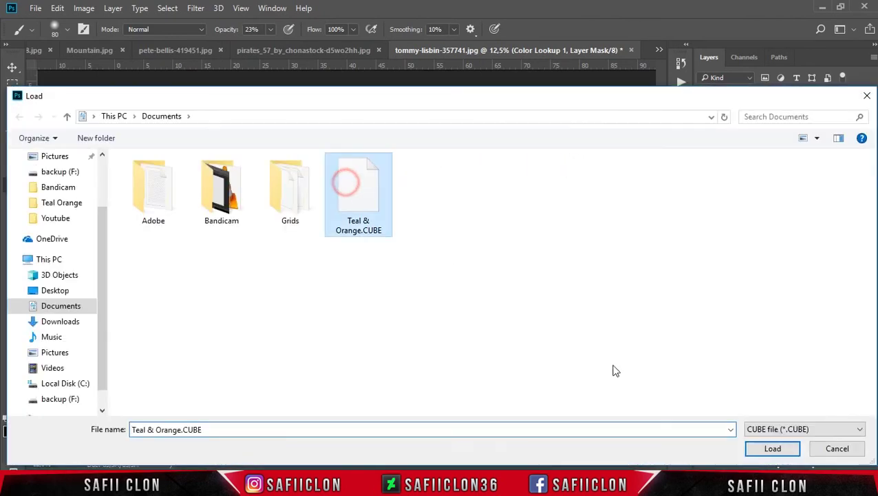
pyautogui.click(771, 449)
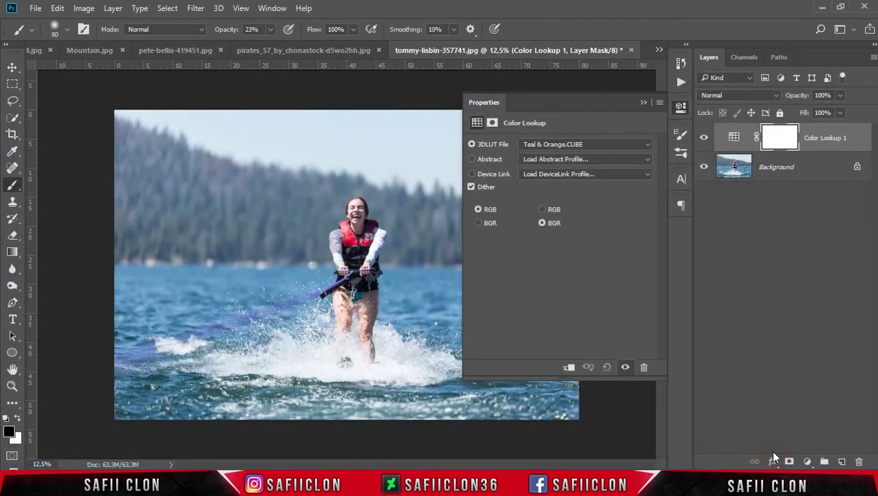
pyautogui.click(639, 101)
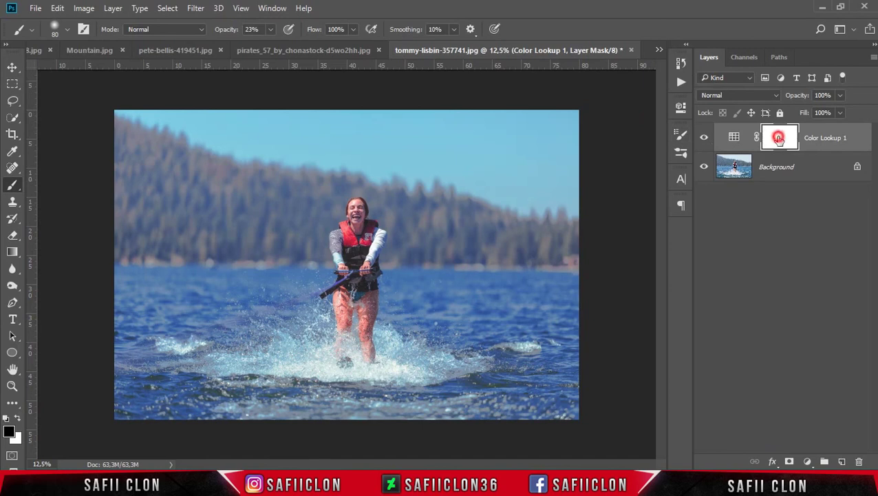
pyautogui.rightClick(12, 192)
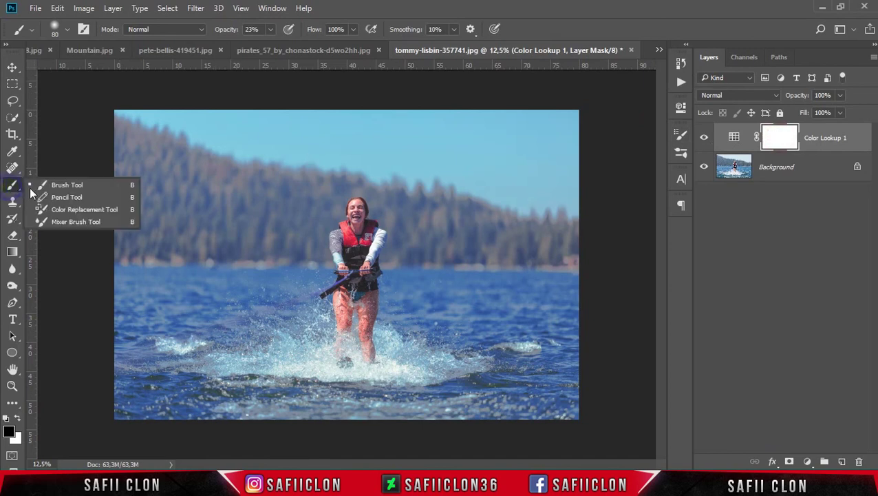
# Paint faint 14%-opacity mask strokes over the skier, then stamp visible layers into Layer 1
pyautogui.click(42, 188)
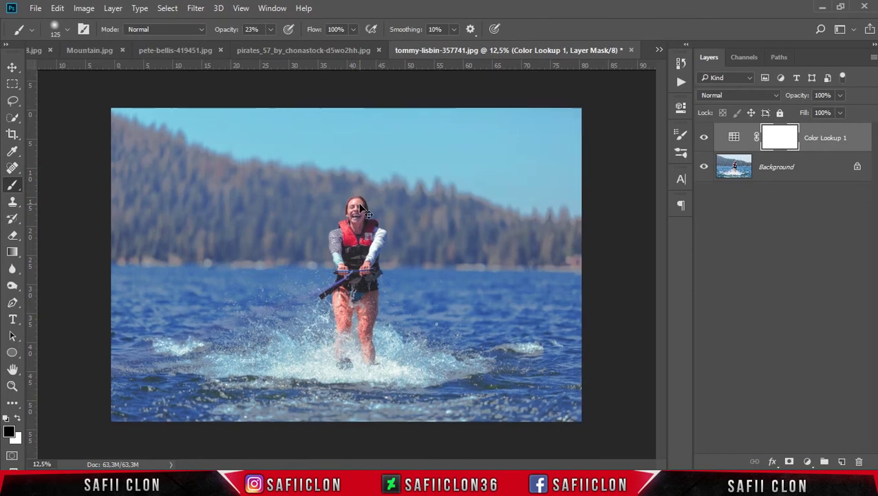
pyautogui.scroll(2, 359, 205)
pyautogui.scroll(3, 367, 192)
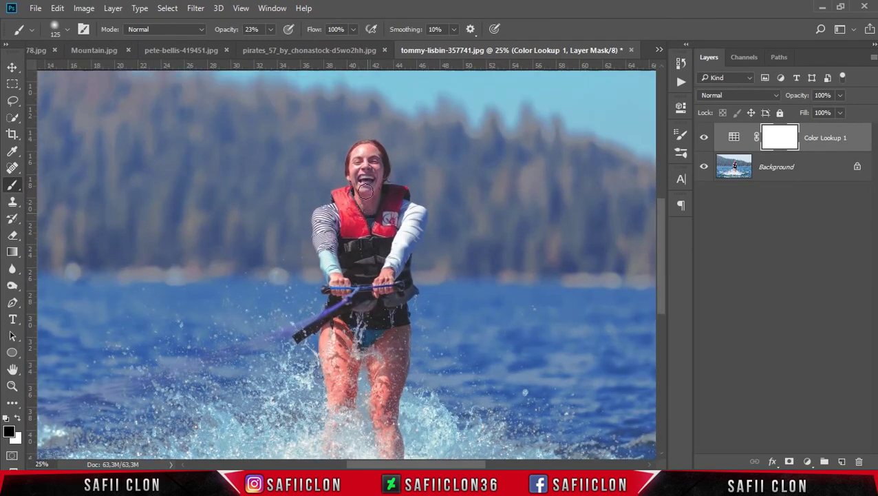
pyautogui.moveTo(271, 34); pyautogui.dragTo(268, 43)
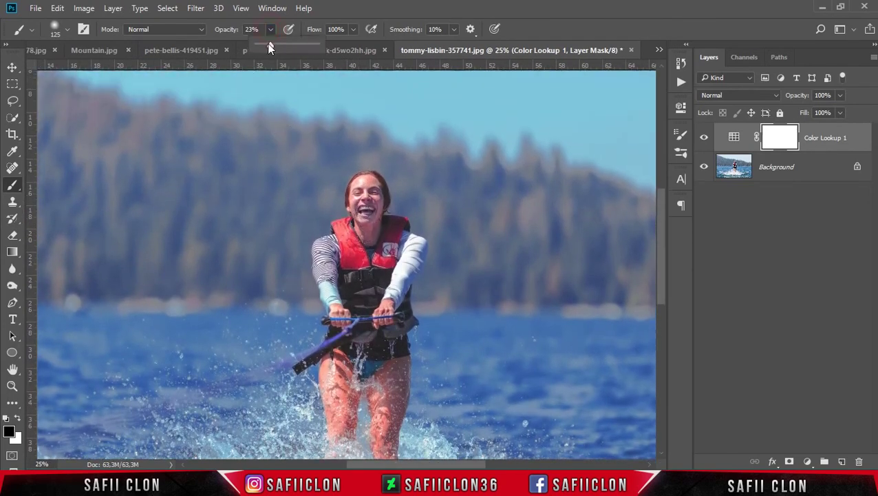
pyautogui.click(368, 181)
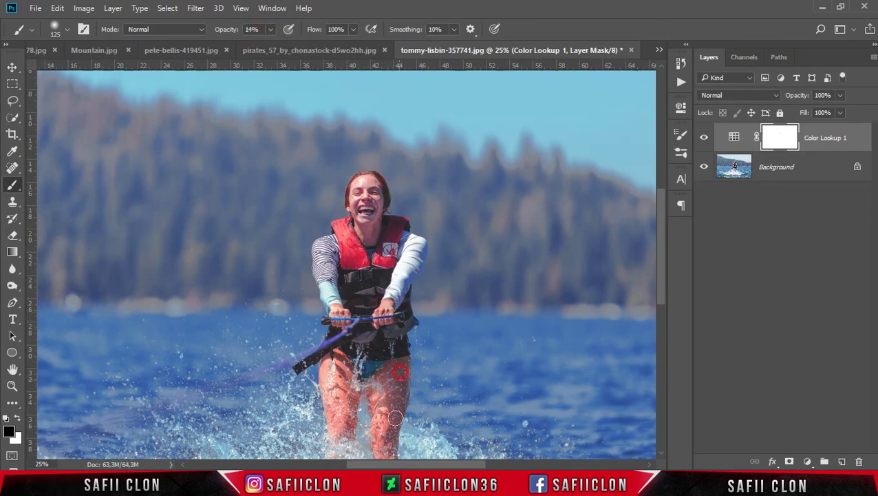
pyautogui.hotkey('ctrl', '-')
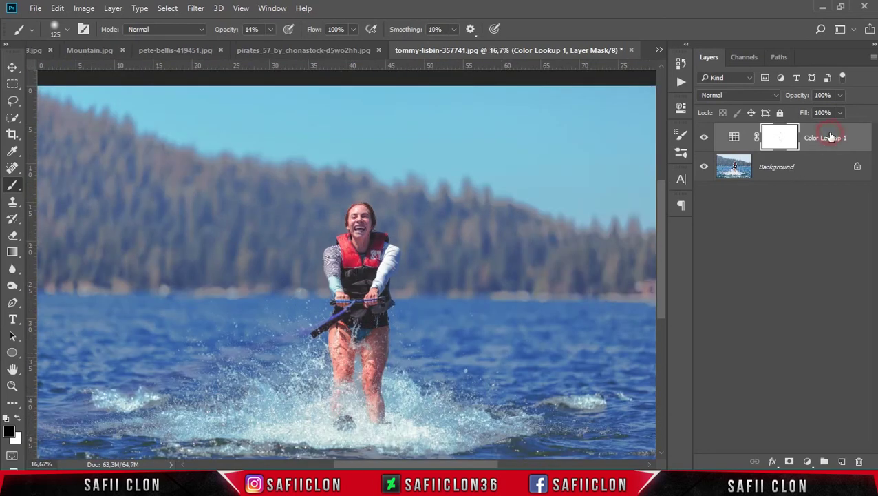
pyautogui.hotkey('ctrl', 'shift', 'alt', 'e')
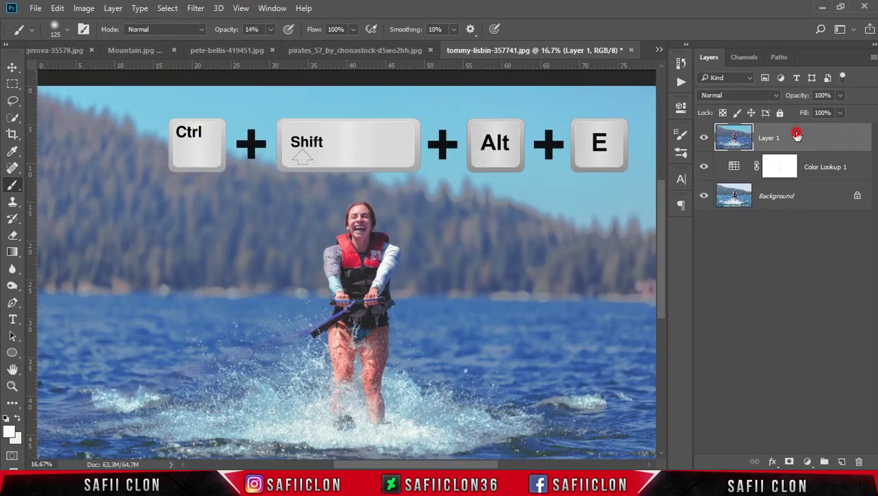
# Convert the stamped Layer 1 into a smart object
pyautogui.rightClick(797, 137)
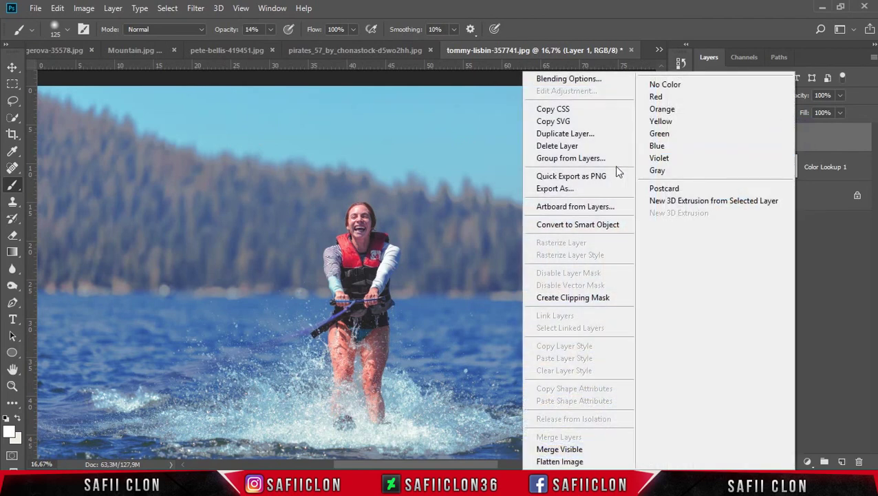
pyautogui.click(584, 224)
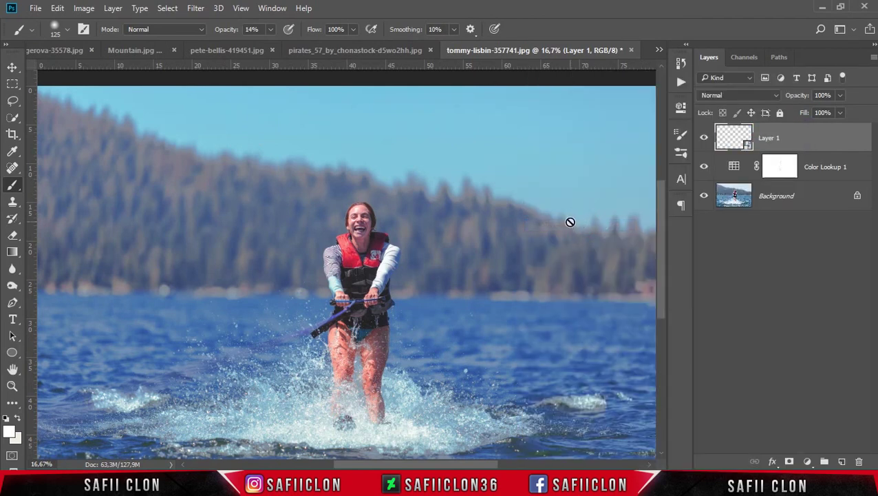
pyautogui.click(197, 9)
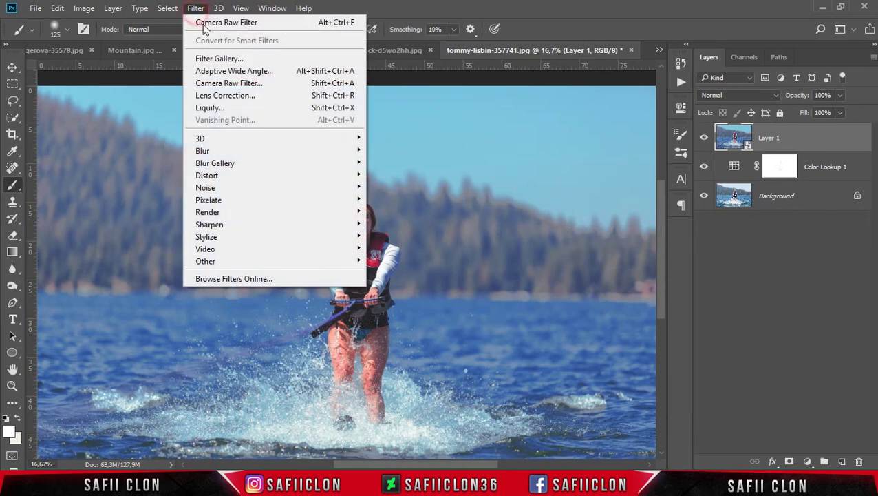
# Apply a Camera Raw smart filter to Layer 1 with the saved Camera RAW.xmp settings
pyautogui.click(235, 84)
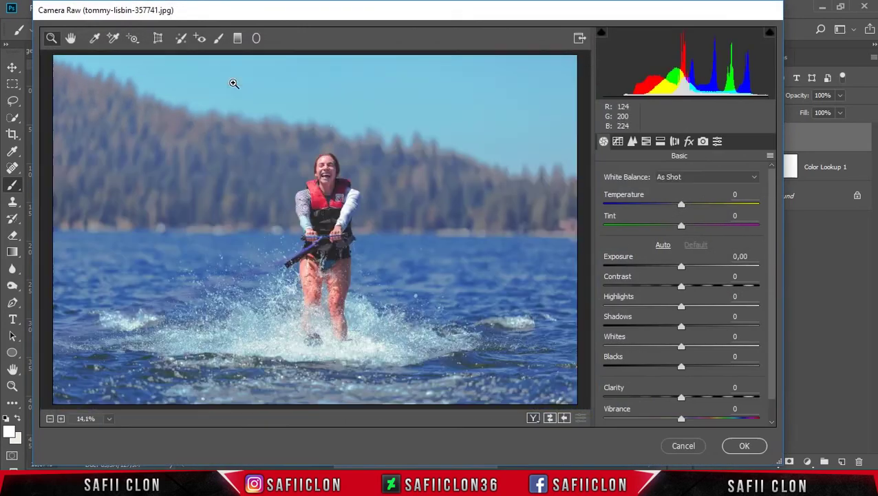
pyautogui.click(717, 142)
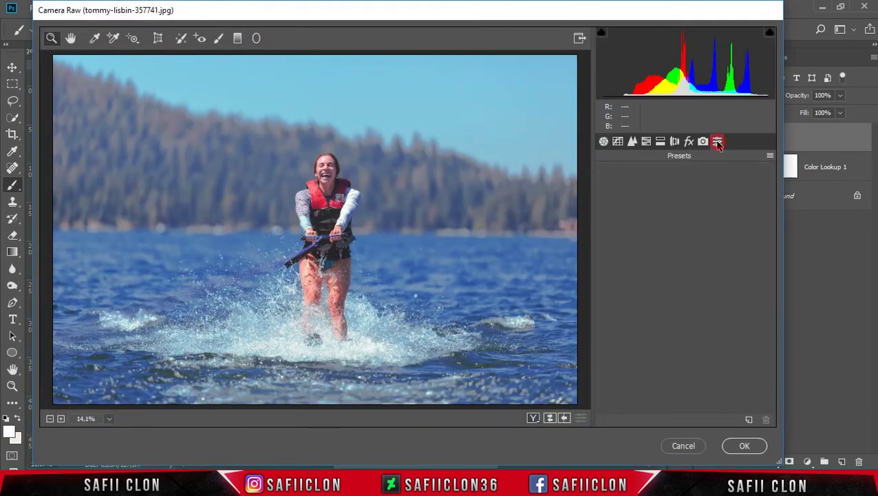
pyautogui.click(771, 157)
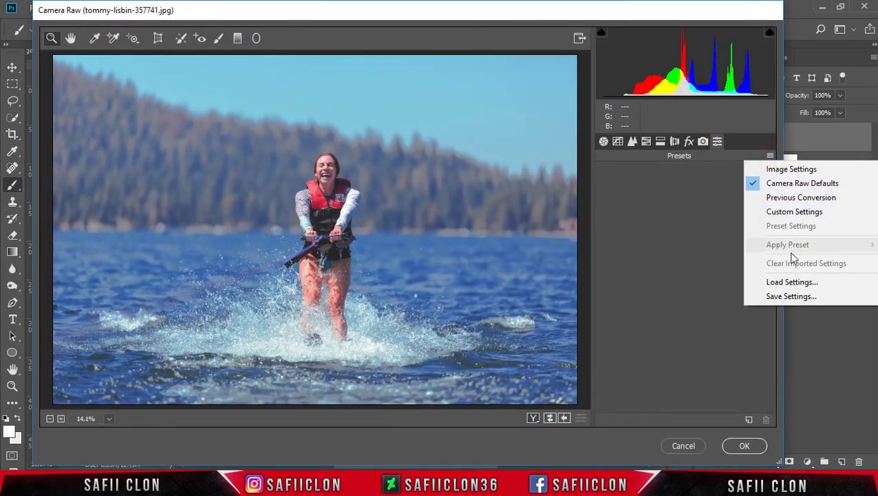
pyautogui.click(785, 283)
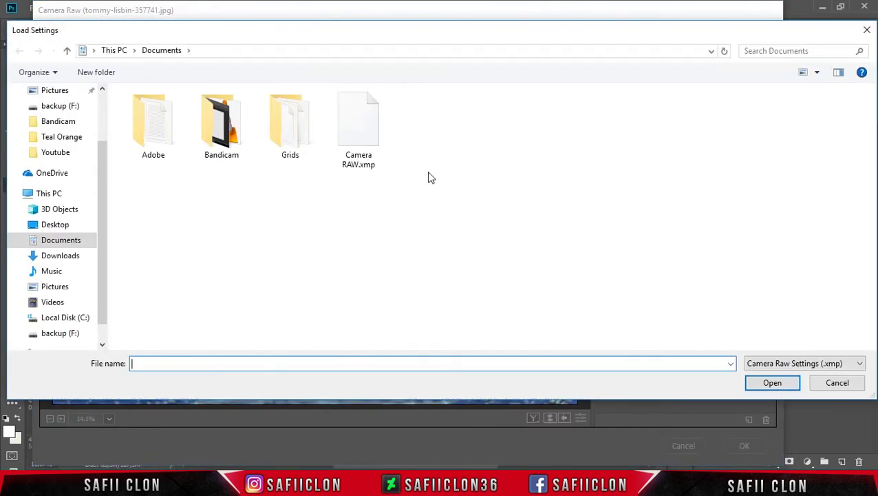
pyautogui.click(349, 126)
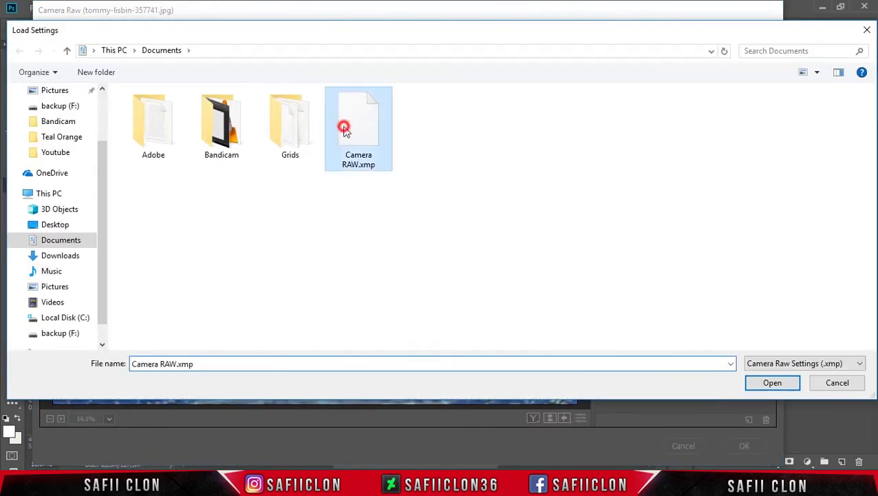
pyautogui.click(770, 384)
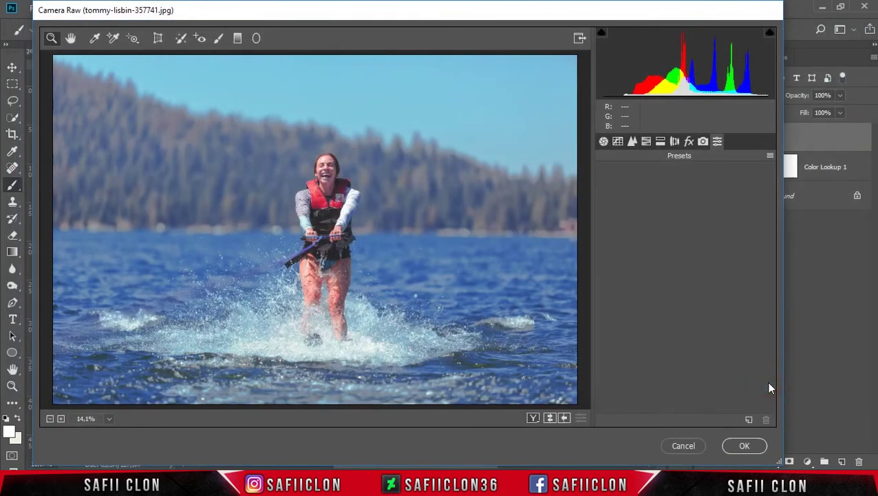
pyautogui.click(742, 447)
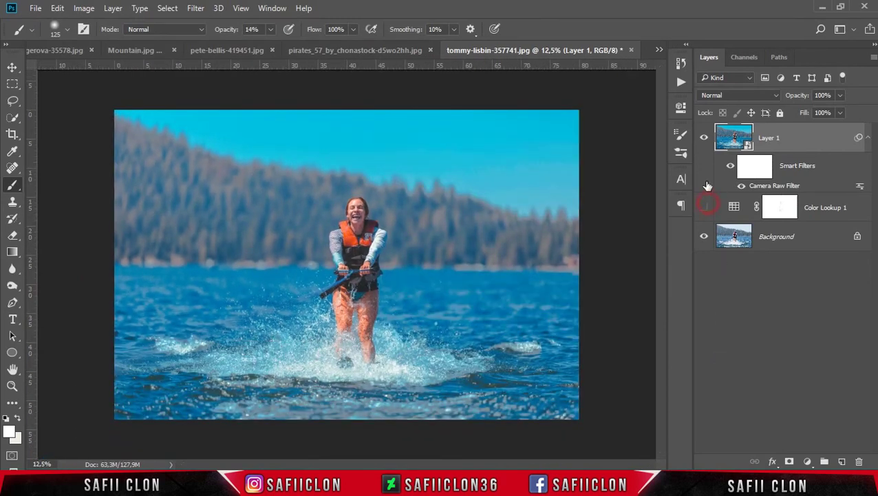
# Toggle Layer 1 visibility several times to compare the skier photo before and after grading
pyautogui.click(703, 141)
pyautogui.click(703, 142)
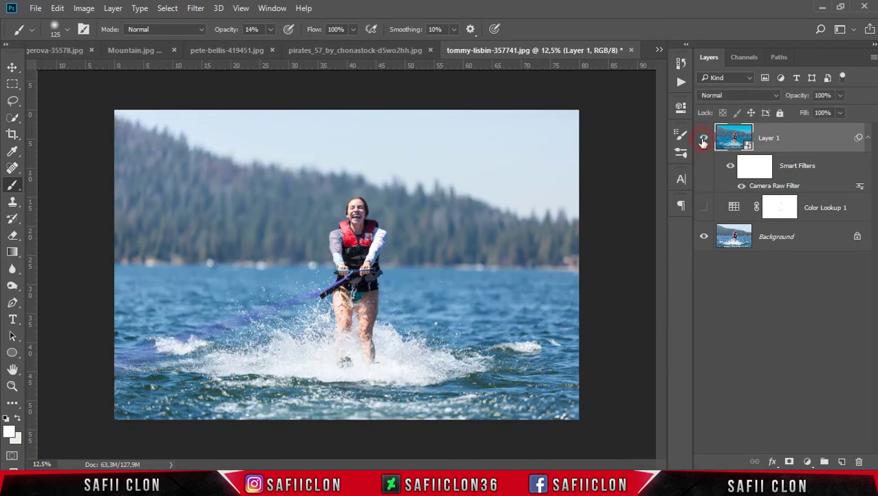
pyautogui.click(703, 141)
pyautogui.click(703, 141)
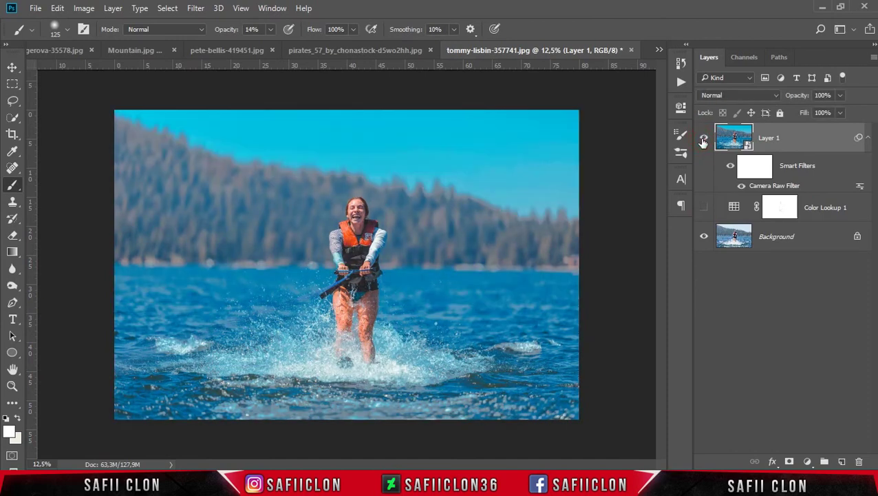
pyautogui.click(703, 141)
pyautogui.click(704, 141)
# Review the other graded photos in turn, then switch to IMG_0999.JPG
pyautogui.click(77, 50)
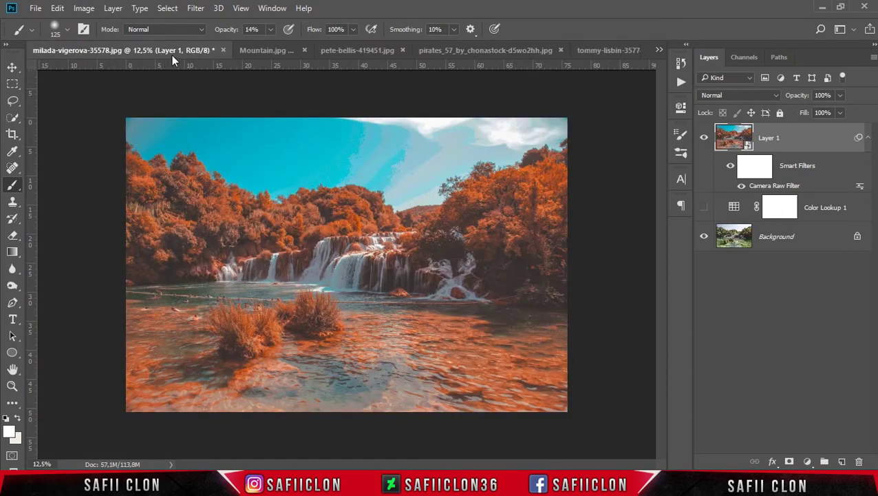
pyautogui.click(289, 49)
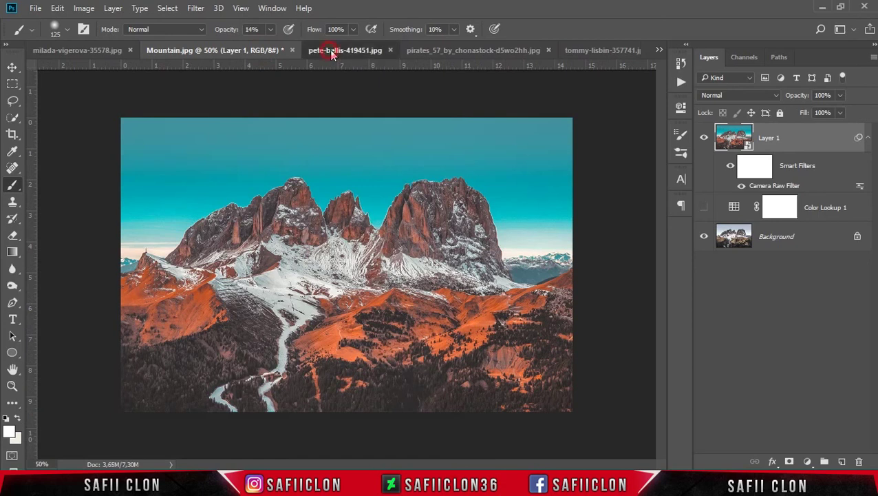
pyautogui.click(331, 52)
pyautogui.click(451, 51)
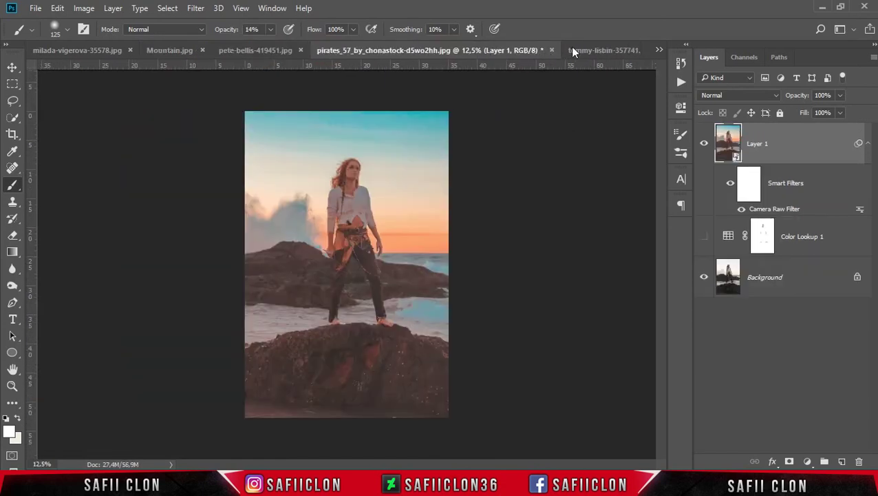
pyautogui.click(597, 50)
pyautogui.click(657, 50)
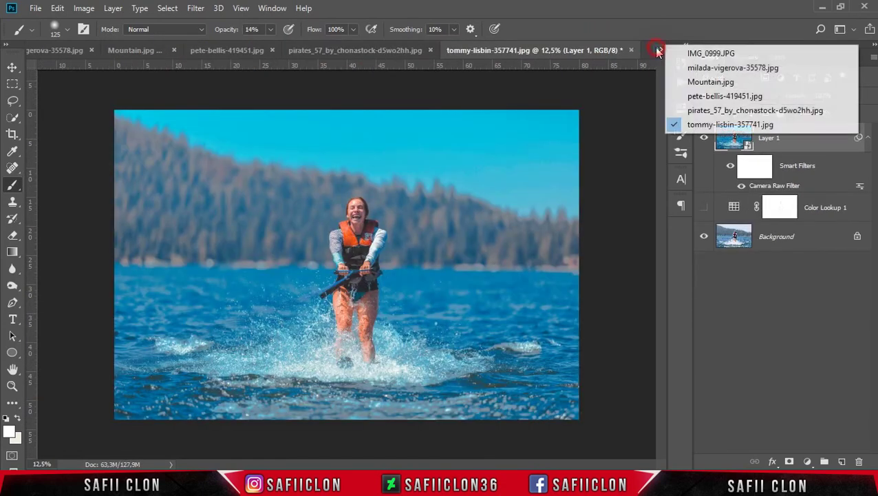
pyautogui.click(702, 54)
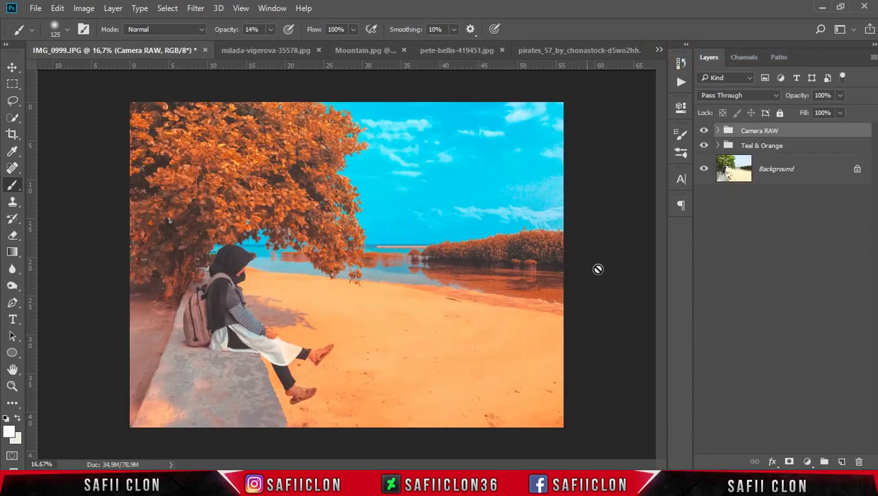